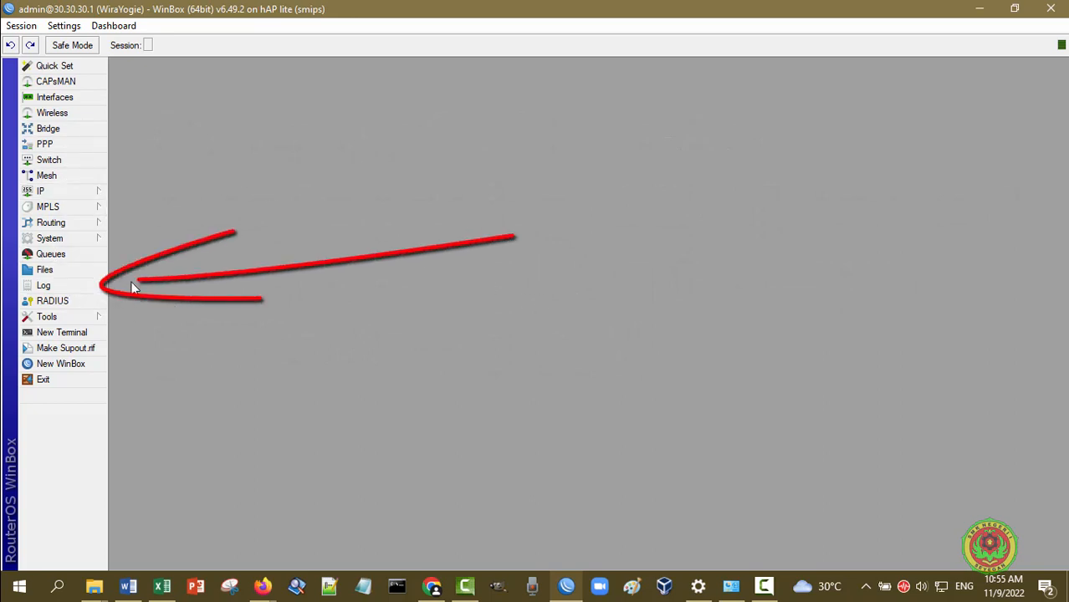
Open the router's Log and scroll its 138 entries from the Nov/09/2022 reboot to the latest
{"action": "left_click", "coordinate": [72, 288]}
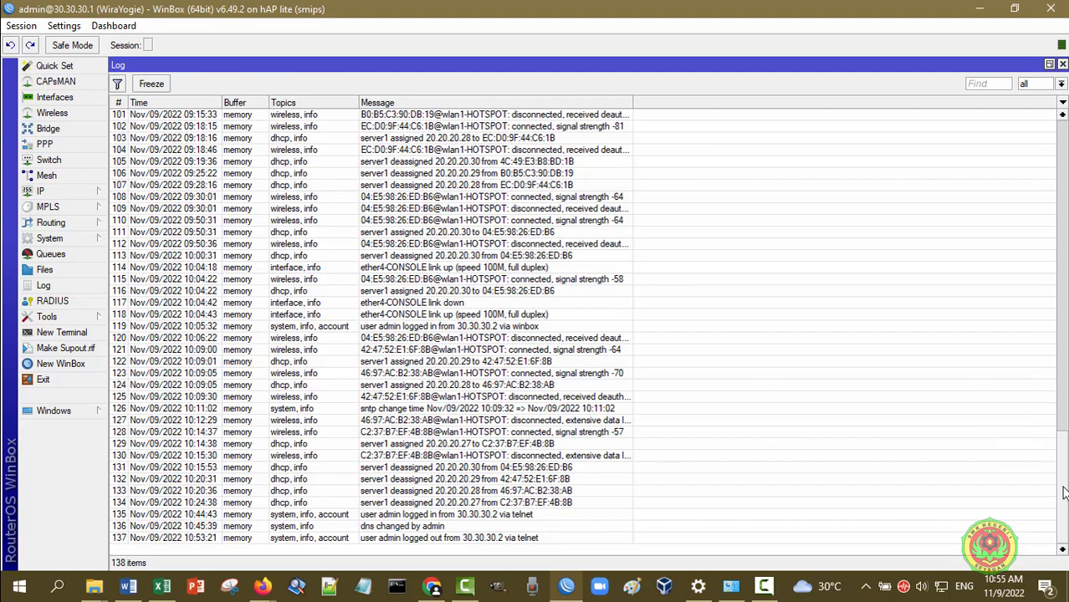
{"action": "scroll", "coordinate": [1061, 475], "scroll_direction": "up", "scroll_amount": 12}
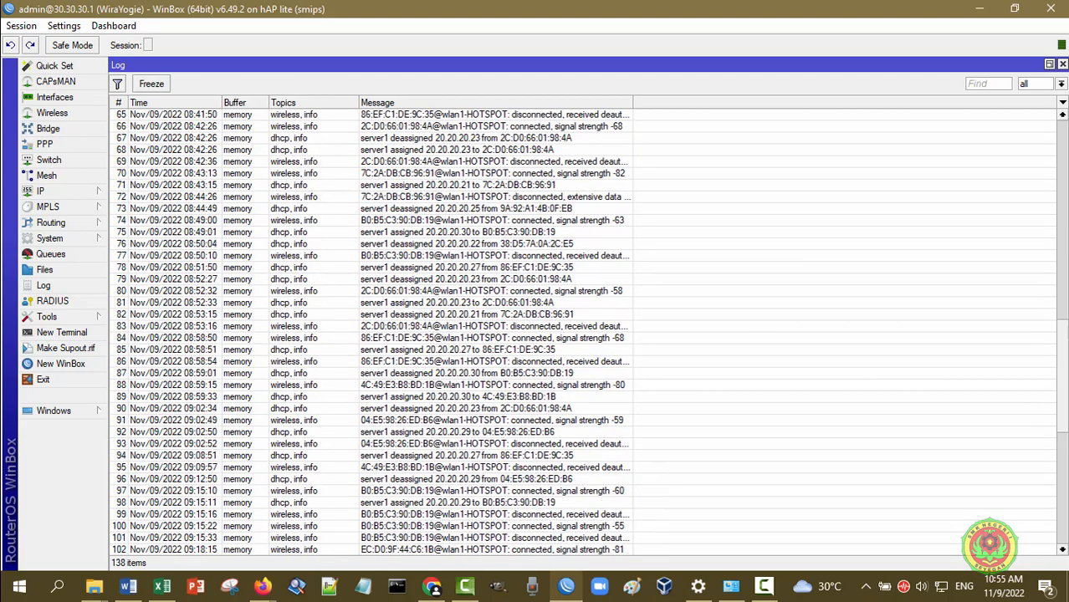
{"action": "scroll", "coordinate": [1061, 475], "scroll_direction": "up", "scroll_amount": 20}
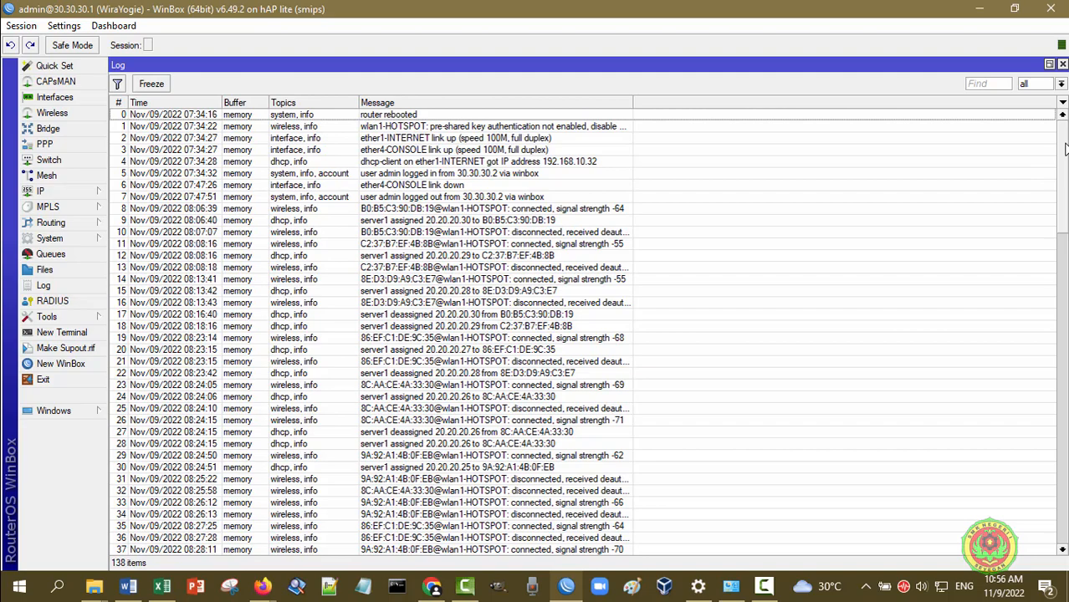
{"action": "scroll", "coordinate": [1066, 149], "scroll_direction": "down", "scroll_amount": 17}
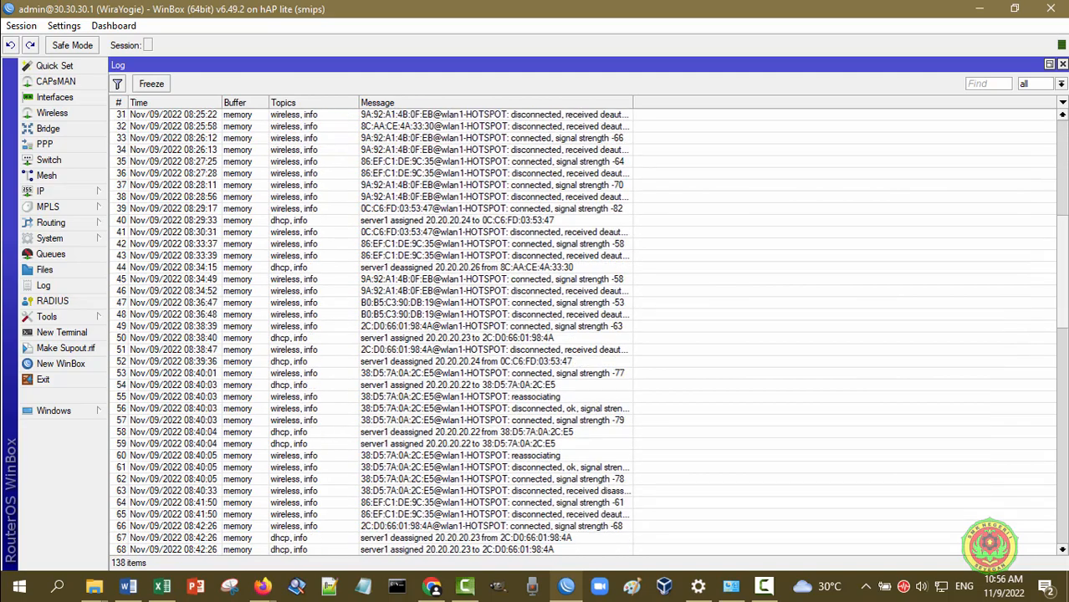
{"action": "scroll", "coordinate": [1066, 148], "scroll_direction": "down", "scroll_amount": 16}
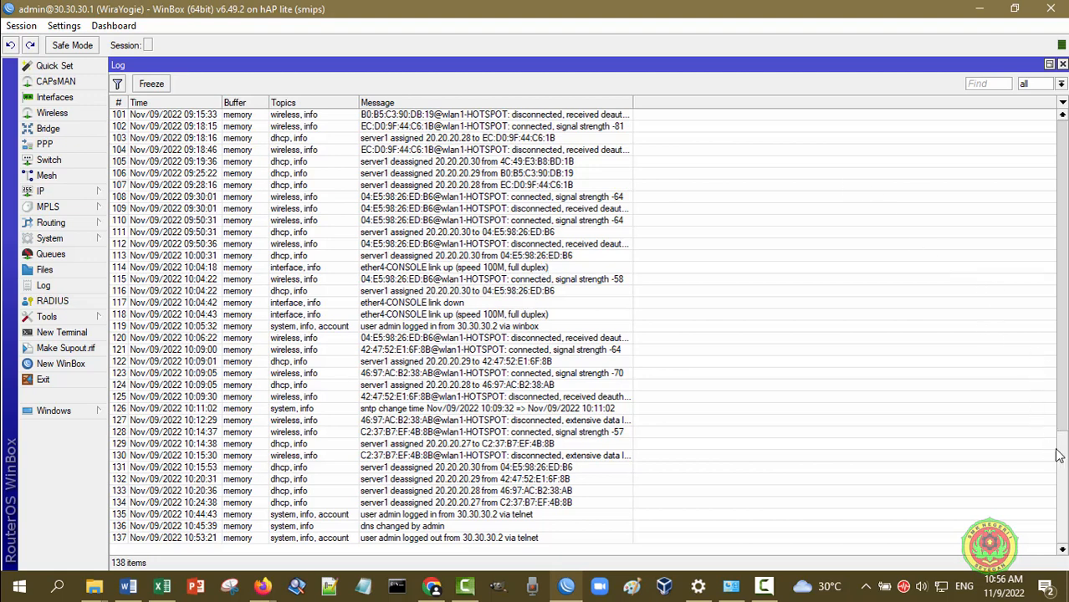
{"action": "left_click_drag", "start_coordinate": [1062, 456], "coordinate": [1062, 149]}
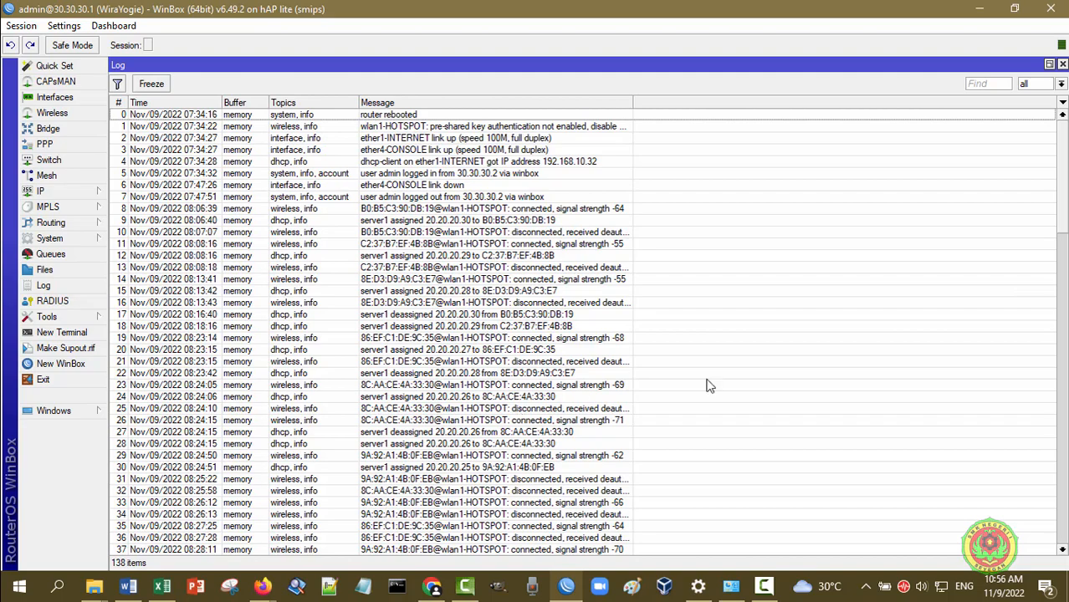
{"action": "left_click_drag", "start_coordinate": [1062, 212], "coordinate": [1066, 532]}
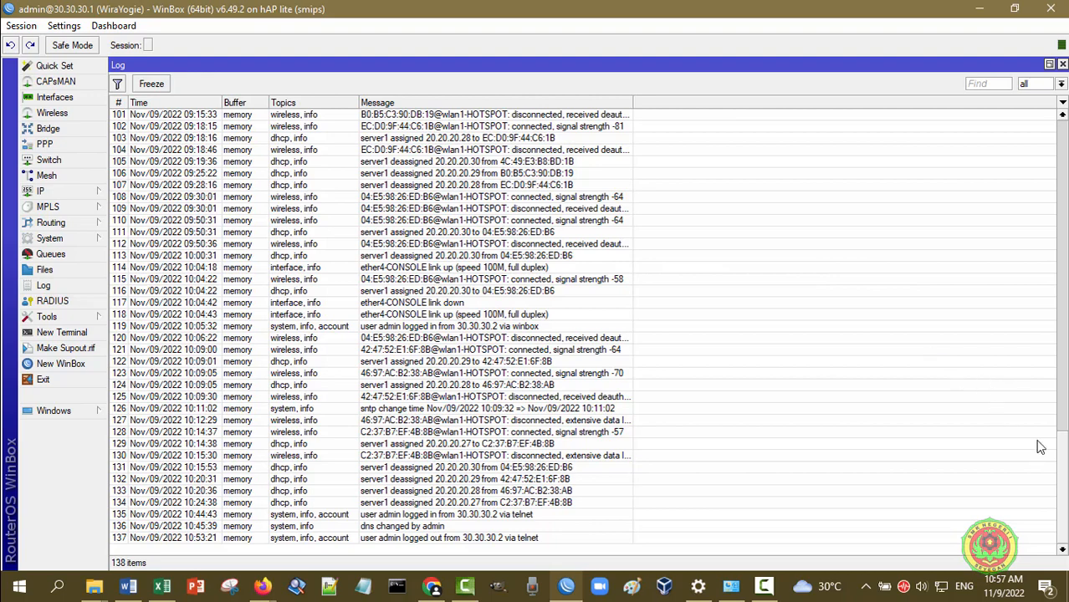
{"action": "left_click_drag", "start_coordinate": [1062, 470], "coordinate": [1061, 368]}
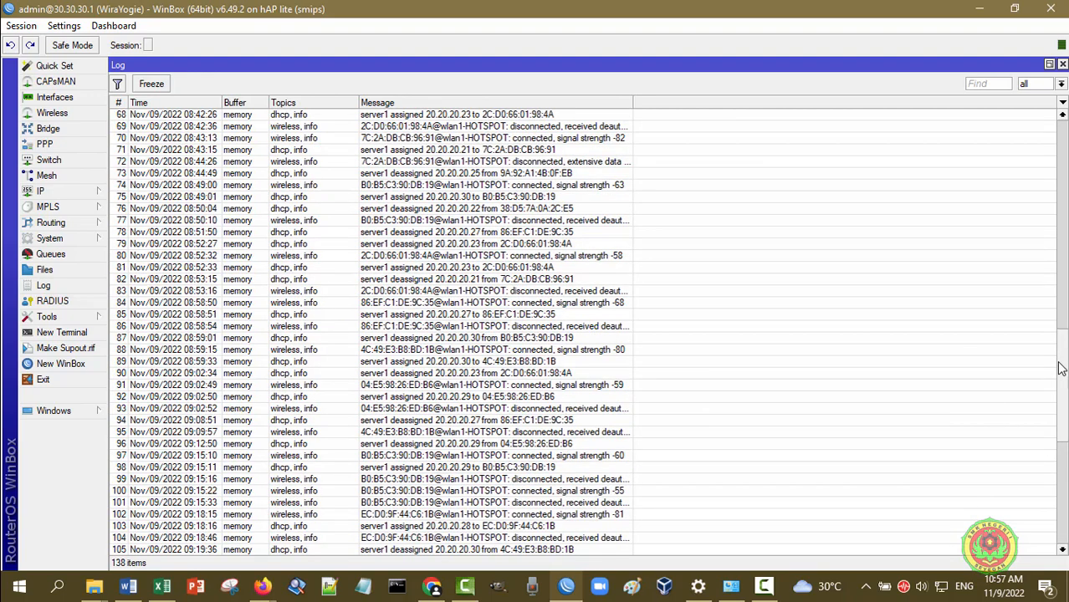
{"action": "left_click_drag", "start_coordinate": [1061, 368], "coordinate": [1065, 312]}
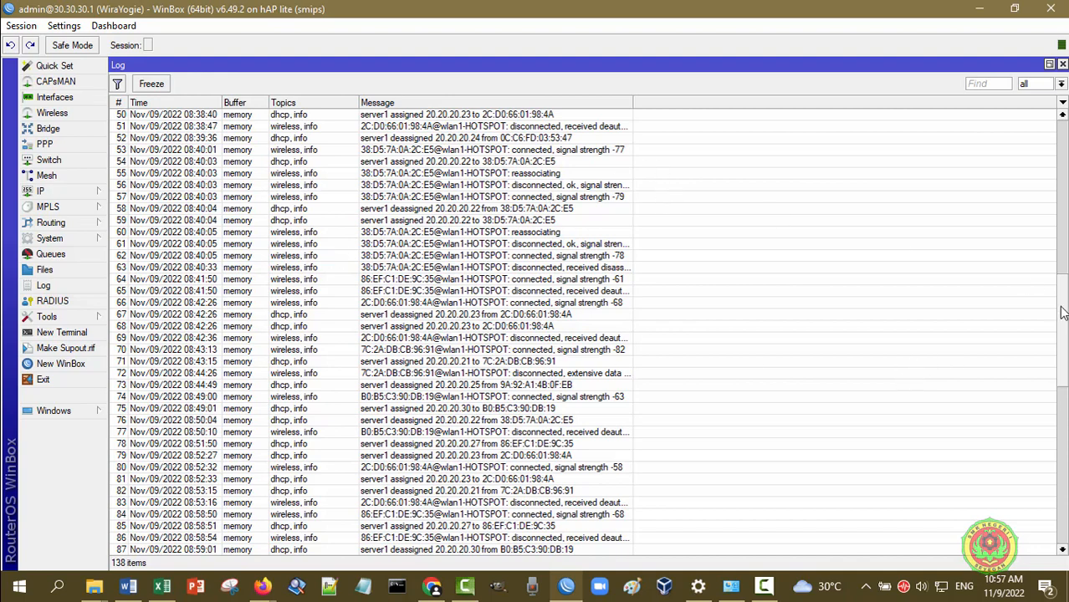
{"action": "left_click_drag", "start_coordinate": [1061, 311], "coordinate": [1047, 496]}
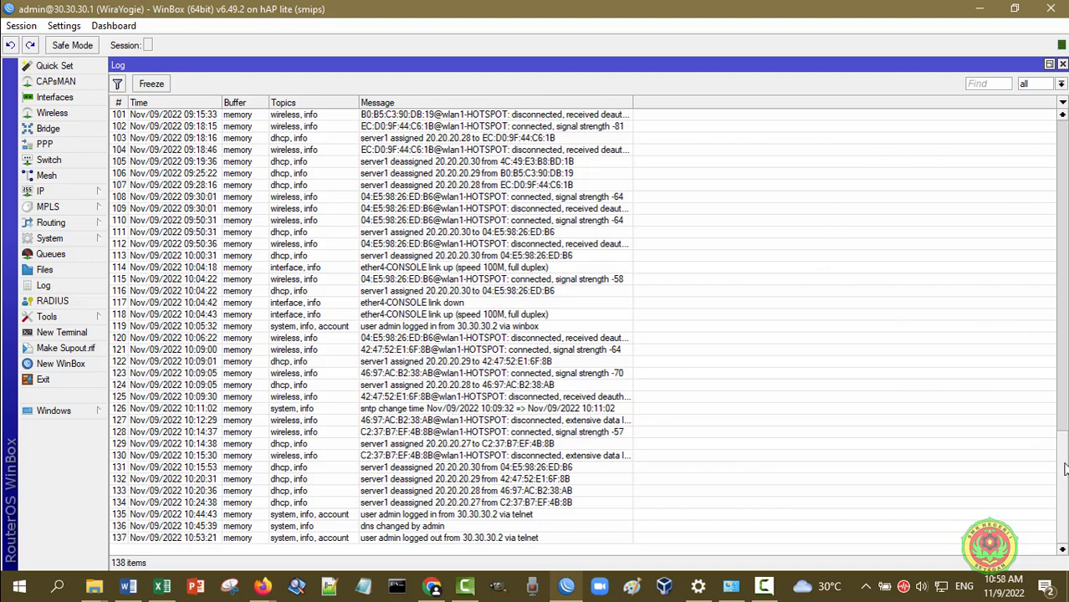
{"action": "scroll", "coordinate": [1065, 468], "scroll_direction": "up", "scroll_amount": 10}
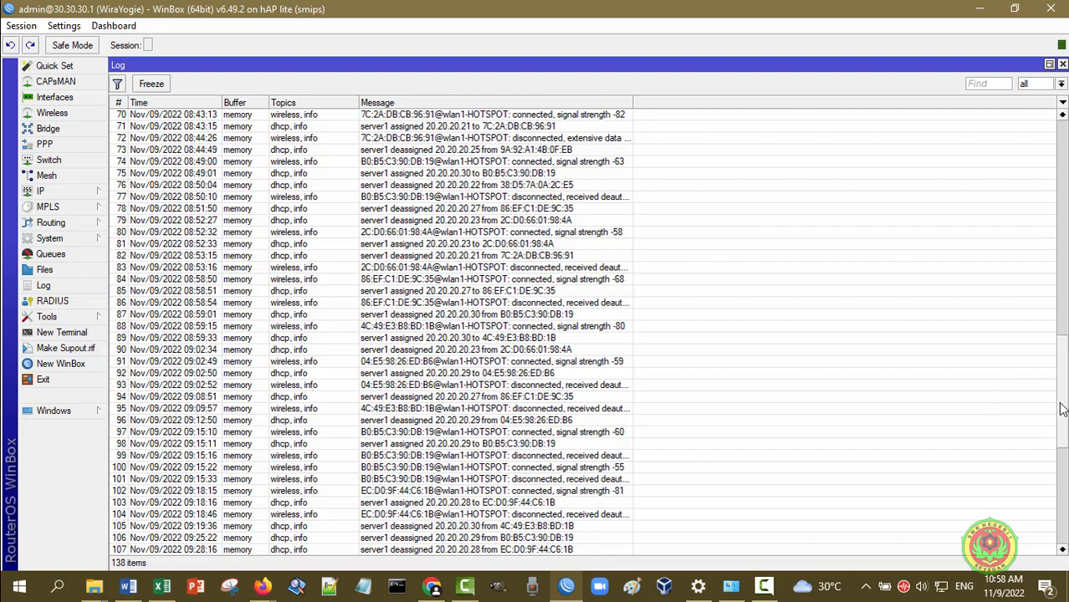
{"action": "scroll", "coordinate": [1066, 279], "scroll_direction": "up", "scroll_amount": 2}
{"action": "left_click_drag", "start_coordinate": [1066, 279], "coordinate": [1050, 162]}
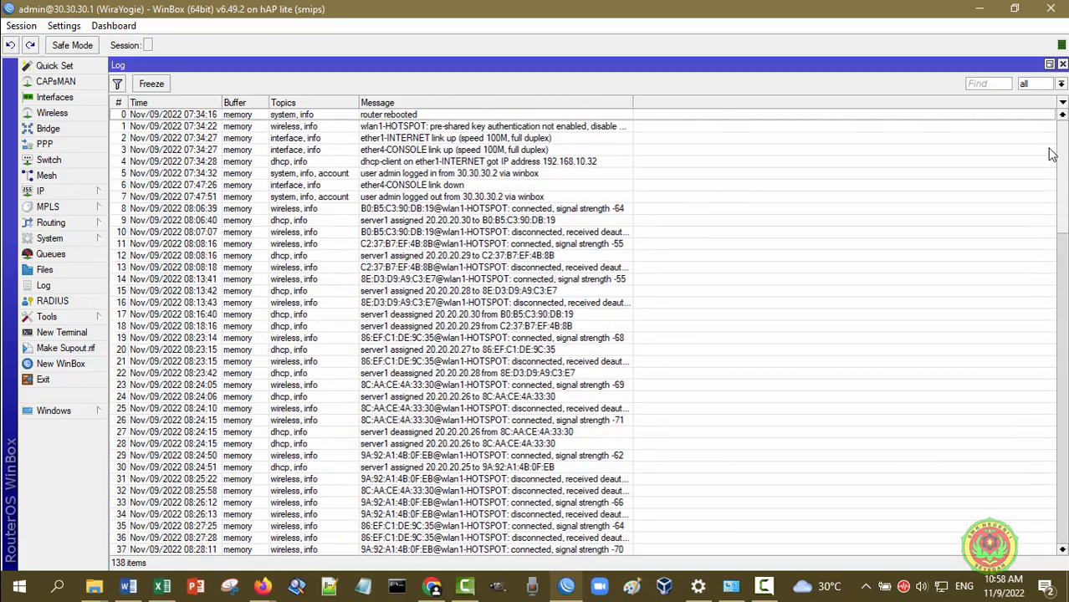
Swap the Log window for System > Logging, checking Actions before returning to the four rules
{"action": "left_click", "coordinate": [1063, 65]}
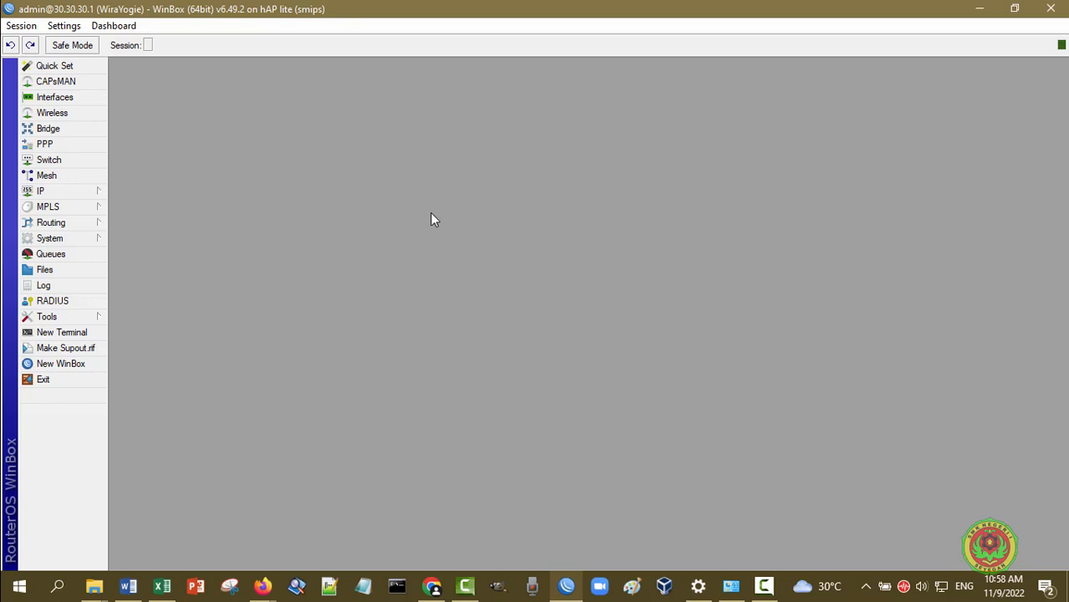
{"action": "left_click", "coordinate": [79, 243]}
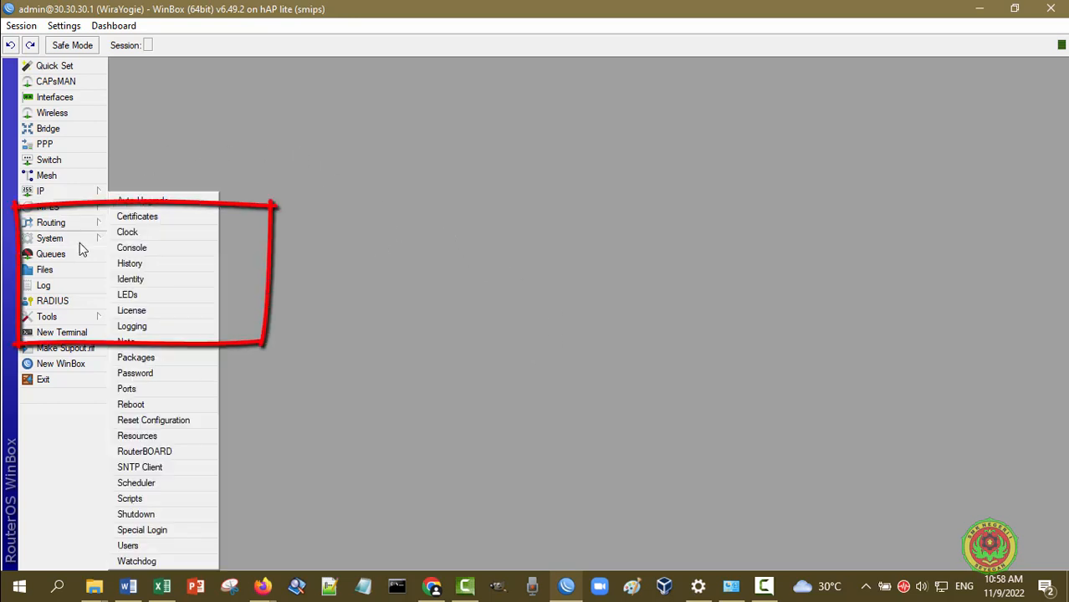
{"action": "left_click", "coordinate": [154, 324]}
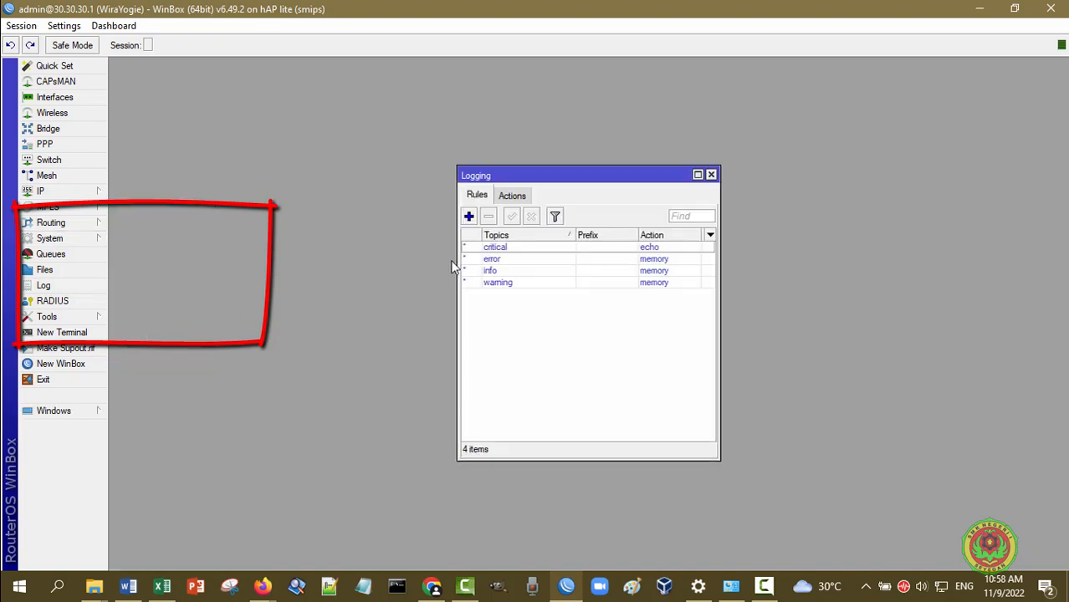
{"action": "left_click_drag", "start_coordinate": [555, 182], "coordinate": [433, 175]}
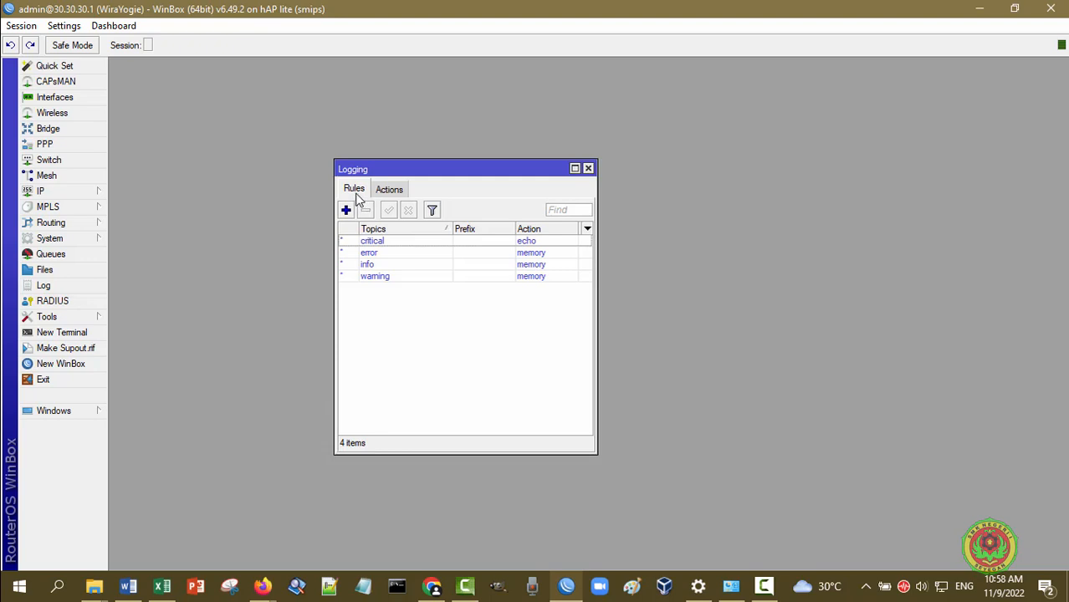
{"action": "left_click", "coordinate": [388, 194]}
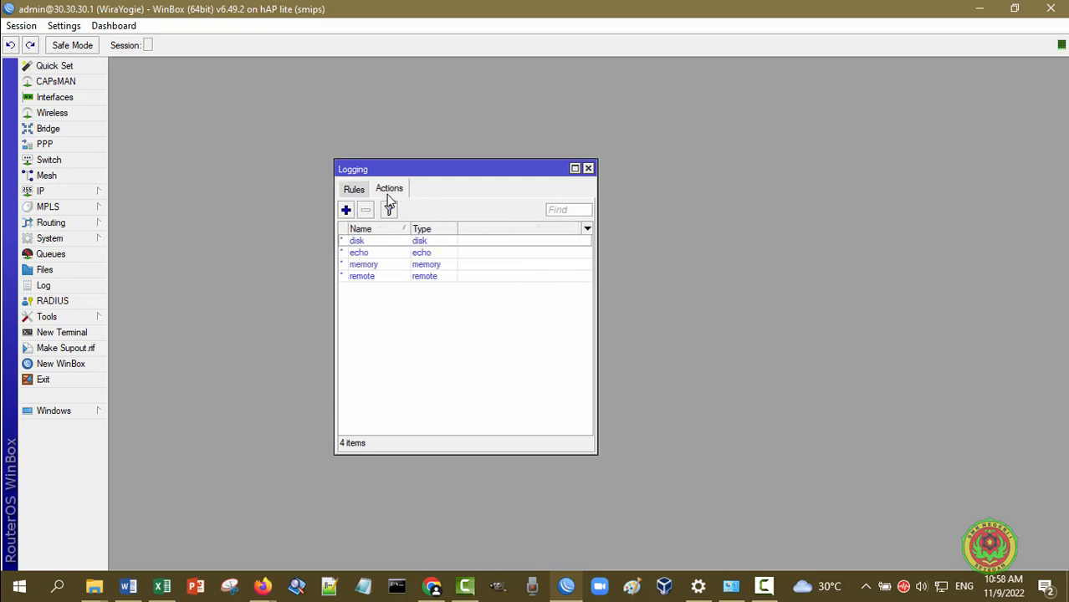
{"action": "left_click", "coordinate": [360, 194]}
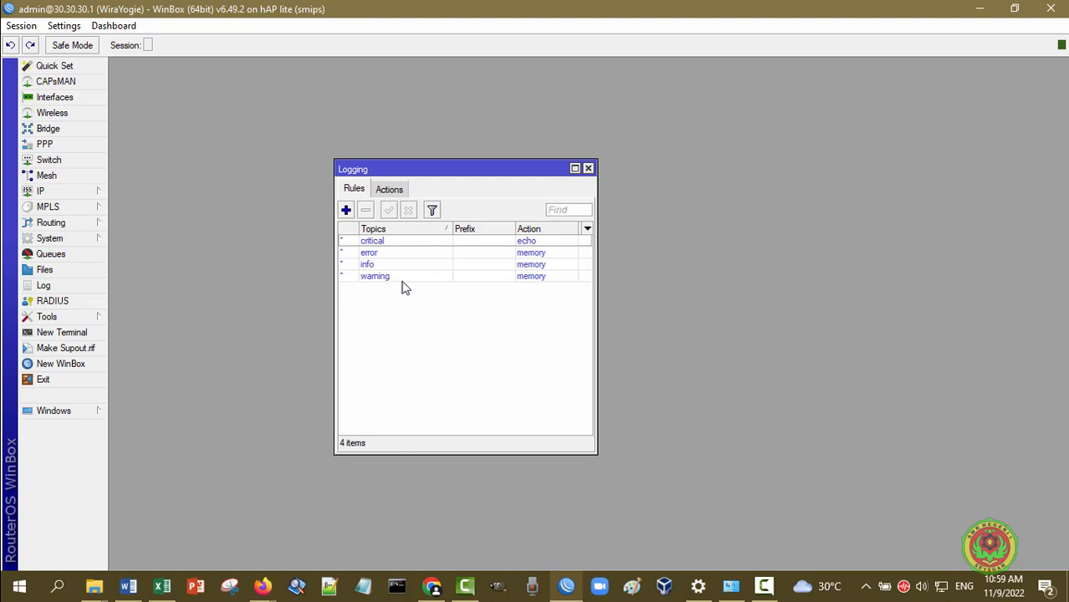
Draft a new logging rule with topic info, an empty prefix and action memory
{"action": "left_click", "coordinate": [346, 212]}
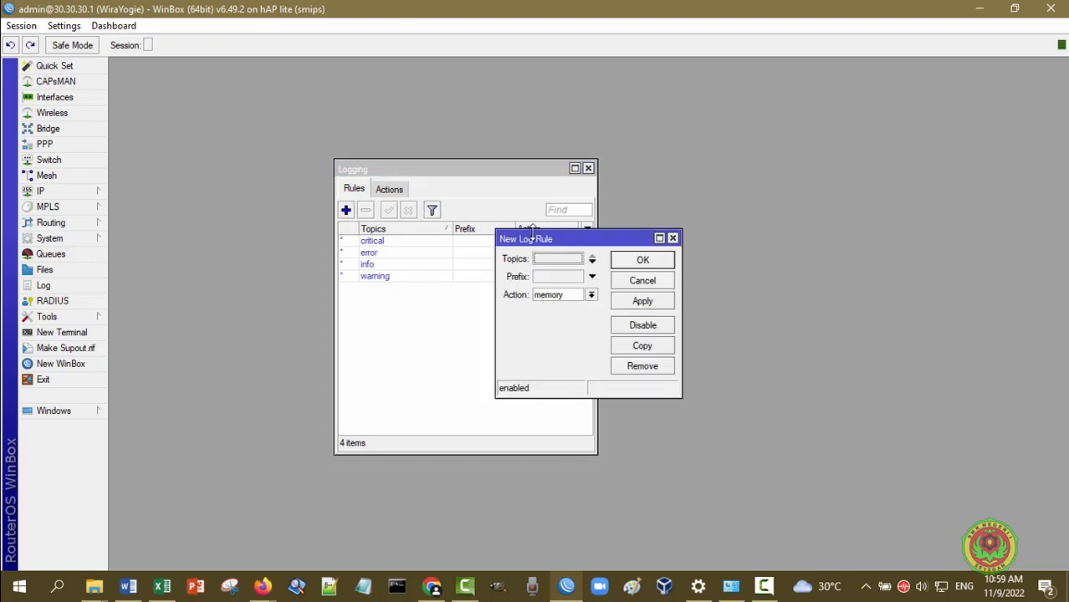
{"action": "left_click", "coordinate": [592, 261]}
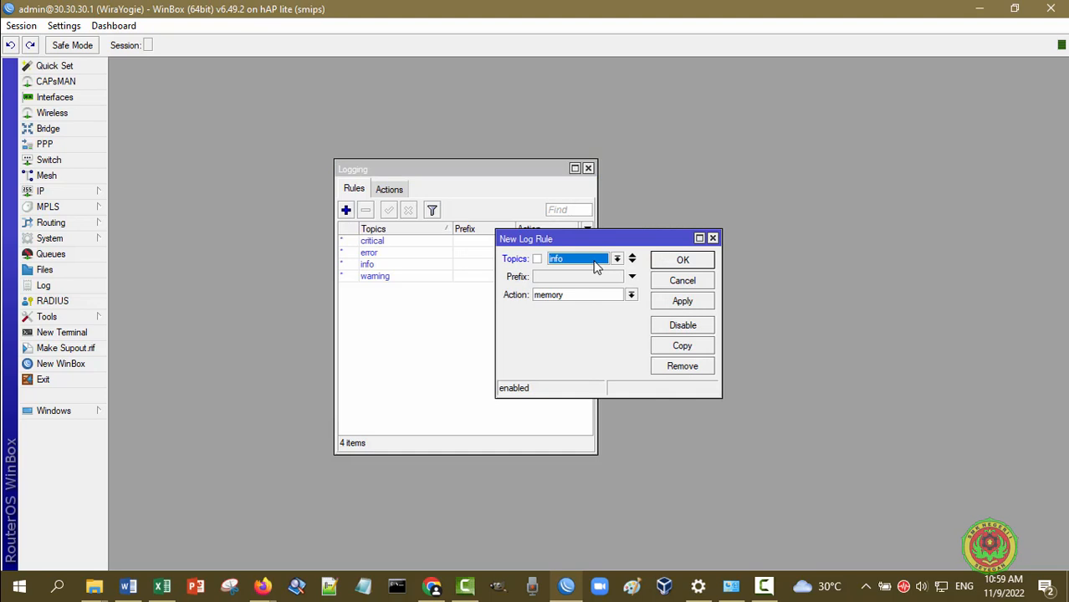
{"action": "left_click", "coordinate": [618, 259]}
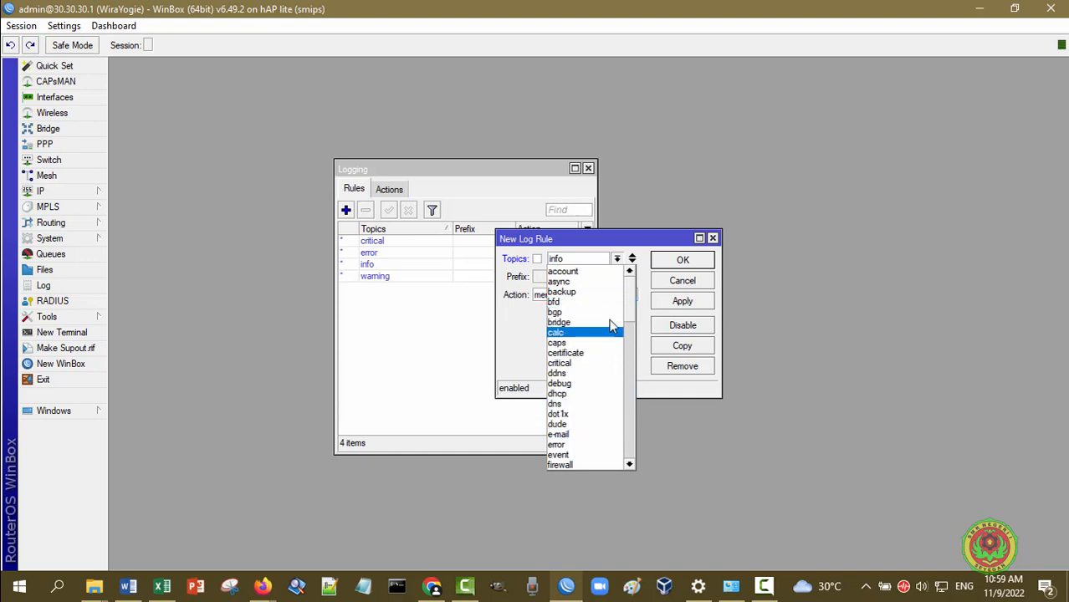
{"action": "left_click_drag", "start_coordinate": [628, 304], "coordinate": [630, 464]}
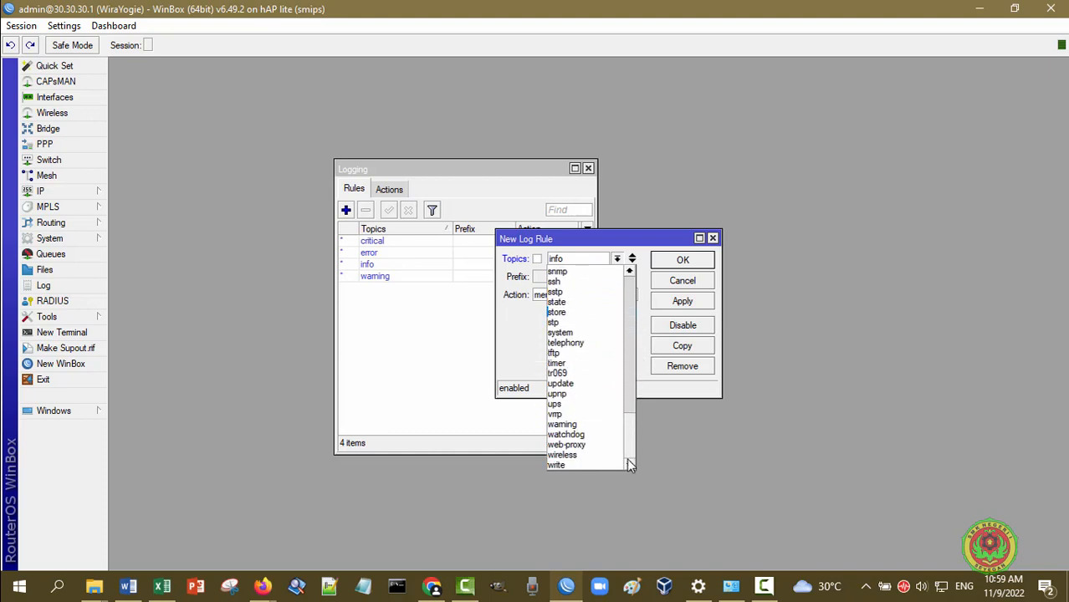
{"action": "left_click", "coordinate": [520, 368]}
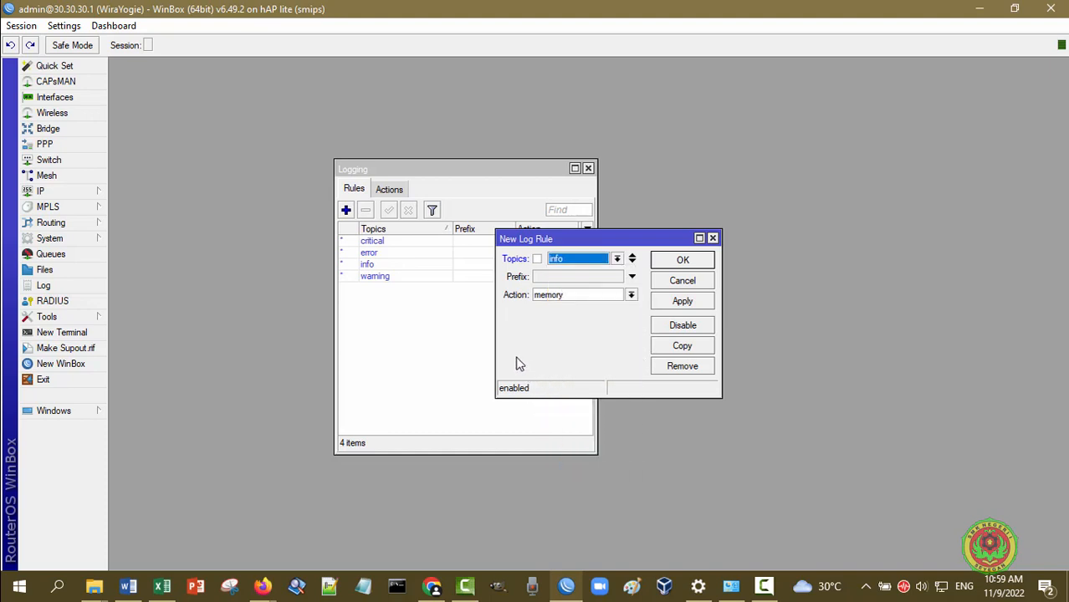
{"action": "left_click", "coordinate": [631, 277]}
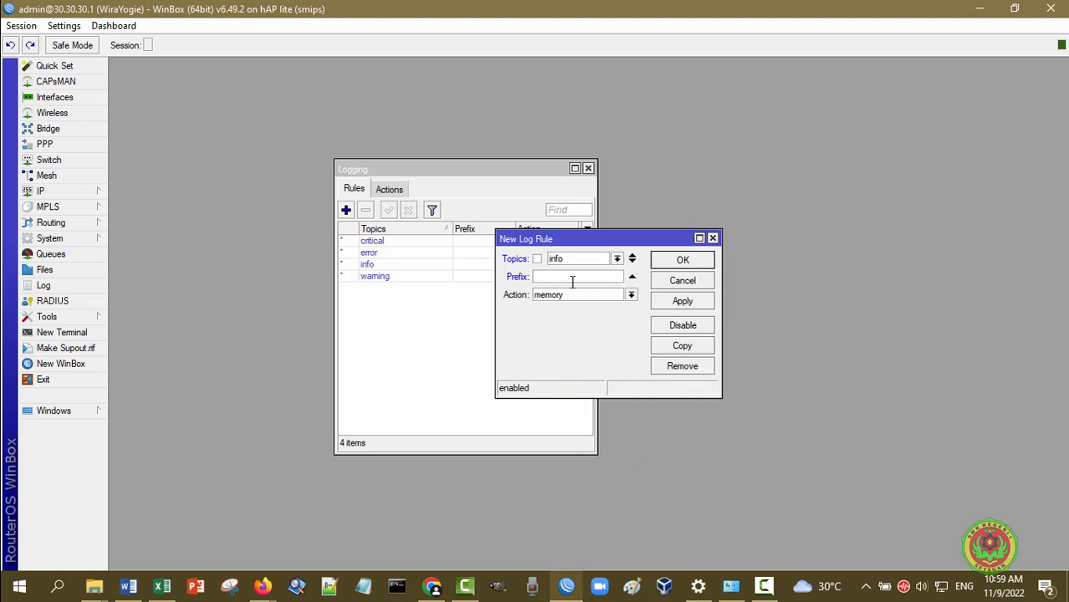
{"action": "left_click", "coordinate": [631, 297]}
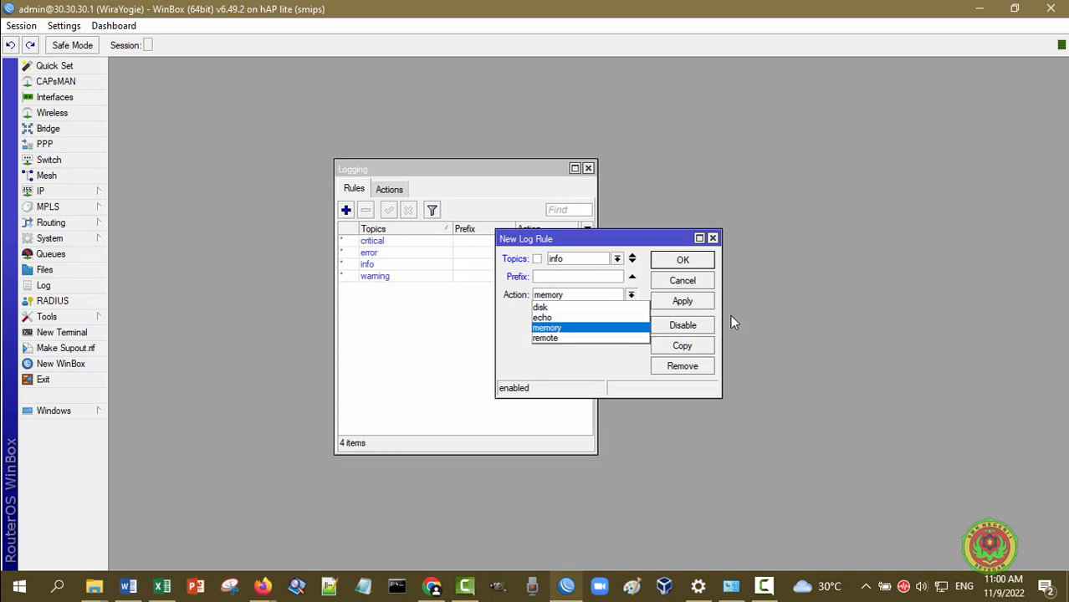
{"action": "left_click", "coordinate": [703, 281]}
Discard the draft rule and view the disk, echo, memory and remote actions
{"action": "left_click", "coordinate": [703, 281]}
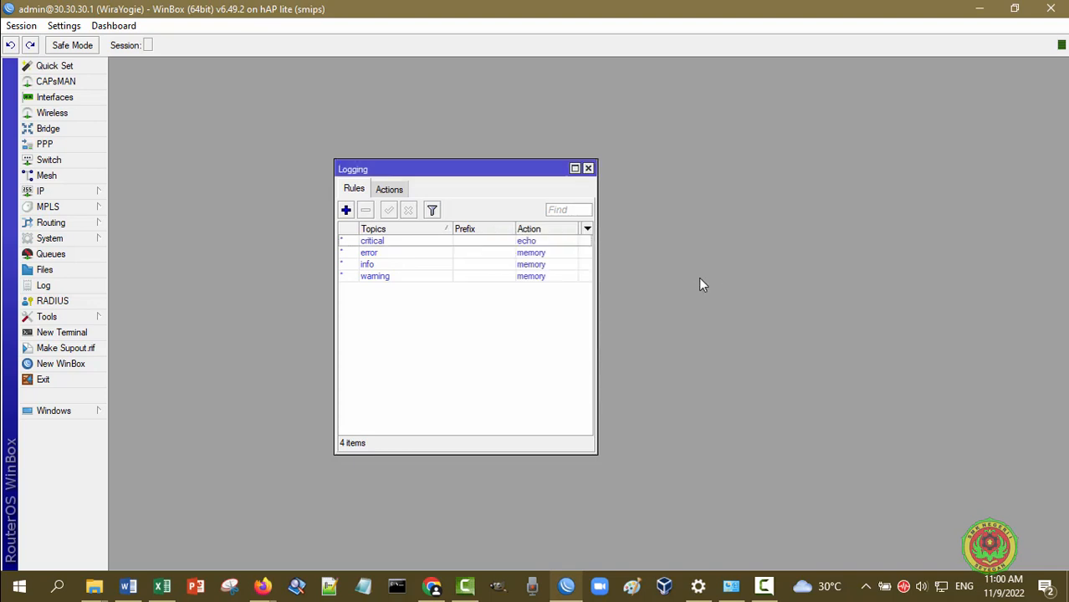
{"action": "left_click", "coordinate": [400, 190]}
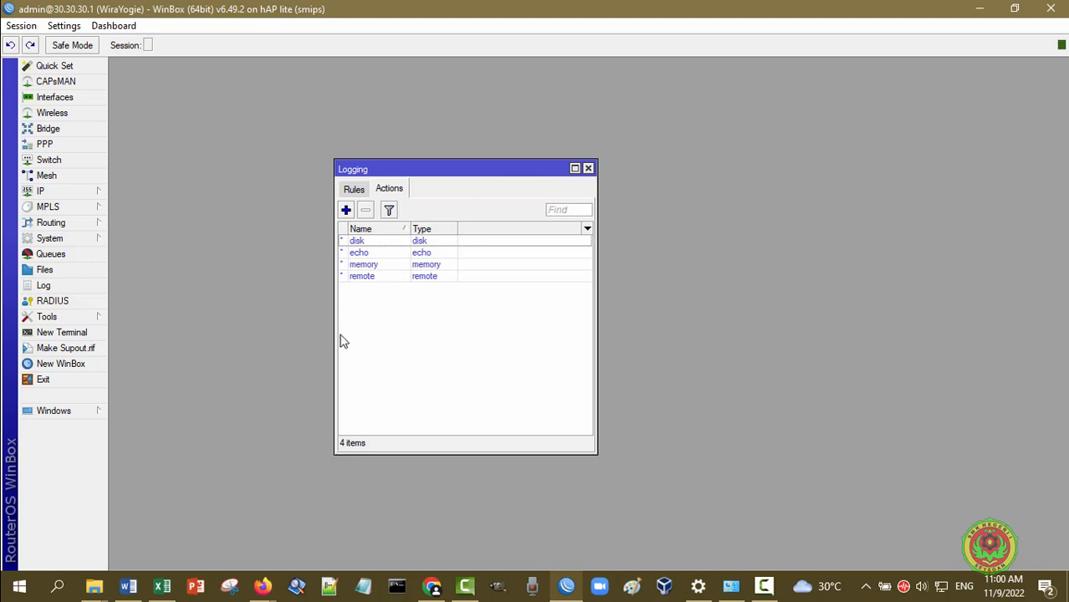
Add a new log action, prefilled as action1 of type memory with 1000 lines
{"action": "left_click", "coordinate": [346, 210]}
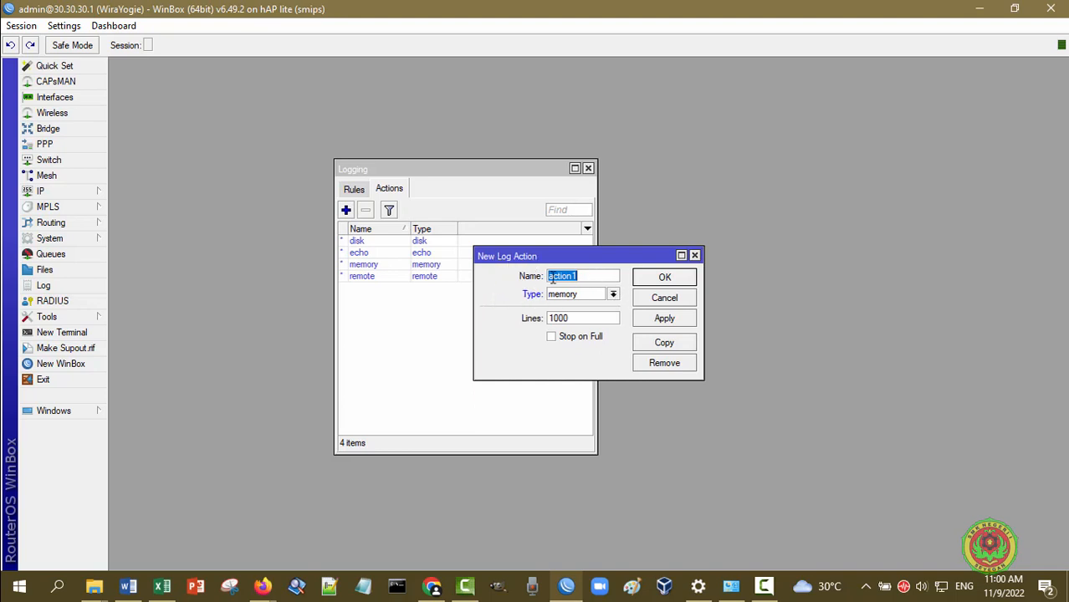
Review the action types, keep memory, and cancel the new action1 log action
{"action": "left_click", "coordinate": [613, 296]}
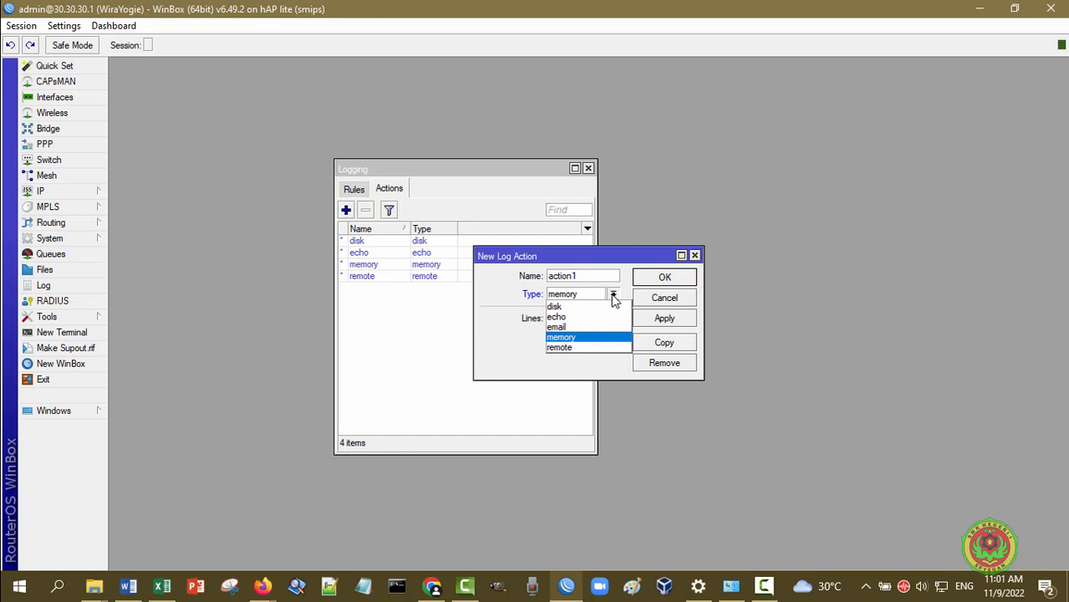
{"action": "left_click", "coordinate": [613, 299]}
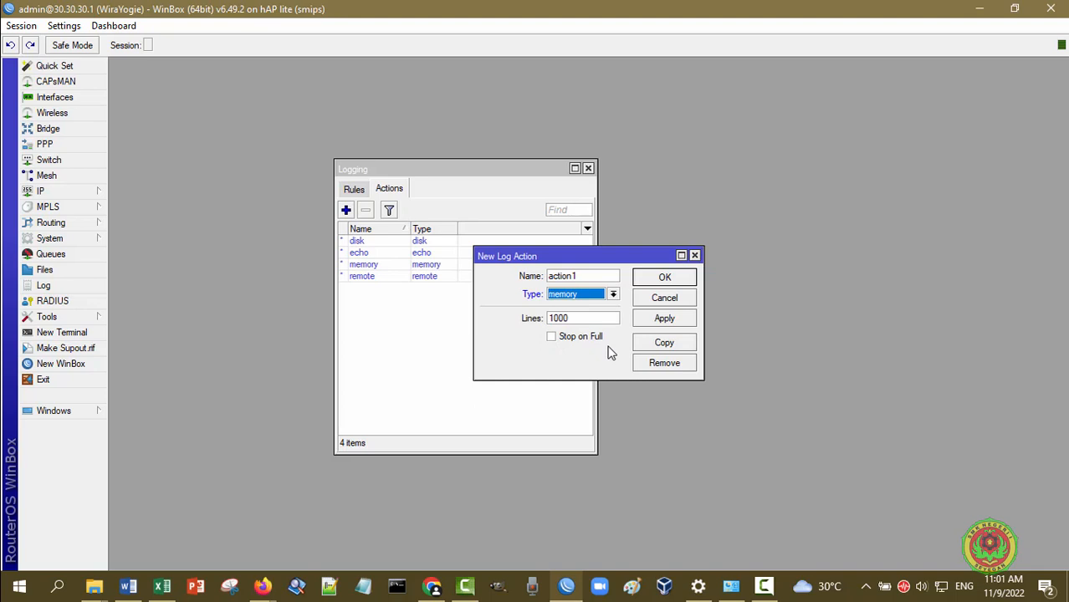
{"action": "left_click", "coordinate": [677, 303]}
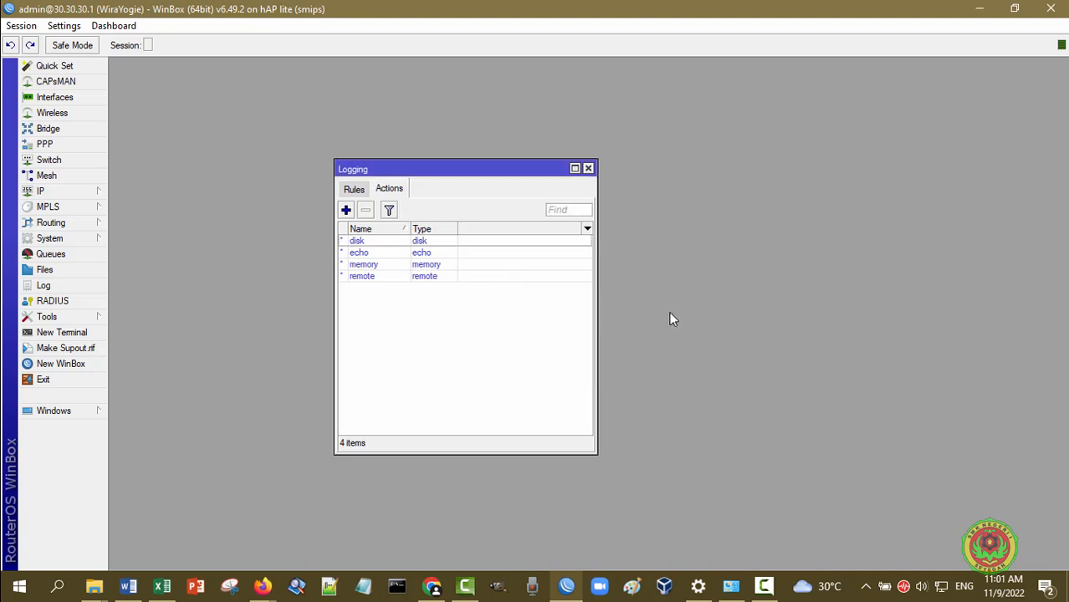
Alternate several times between the logging Rules and Actions lists, then close the Logging window
{"action": "left_click", "coordinate": [354, 191]}
{"action": "left_click", "coordinate": [396, 194]}
{"action": "left_click", "coordinate": [356, 191]}
{"action": "left_click", "coordinate": [387, 191]}
{"action": "left_click", "coordinate": [356, 191]}
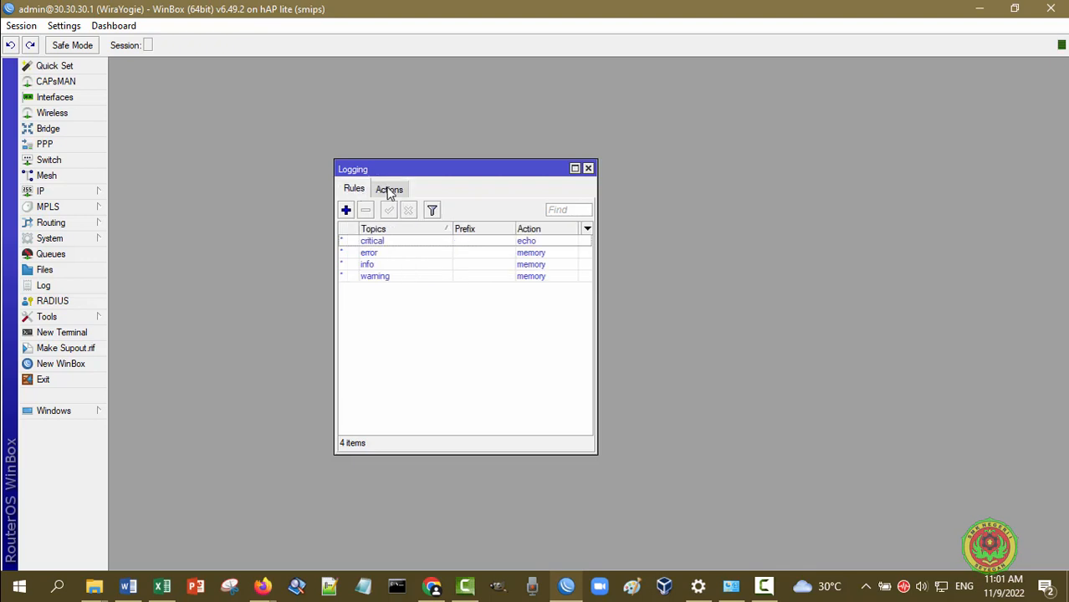
{"action": "left_click", "coordinate": [389, 191]}
{"action": "left_click", "coordinate": [362, 191]}
{"action": "left_click", "coordinate": [389, 190]}
{"action": "left_click", "coordinate": [353, 189]}
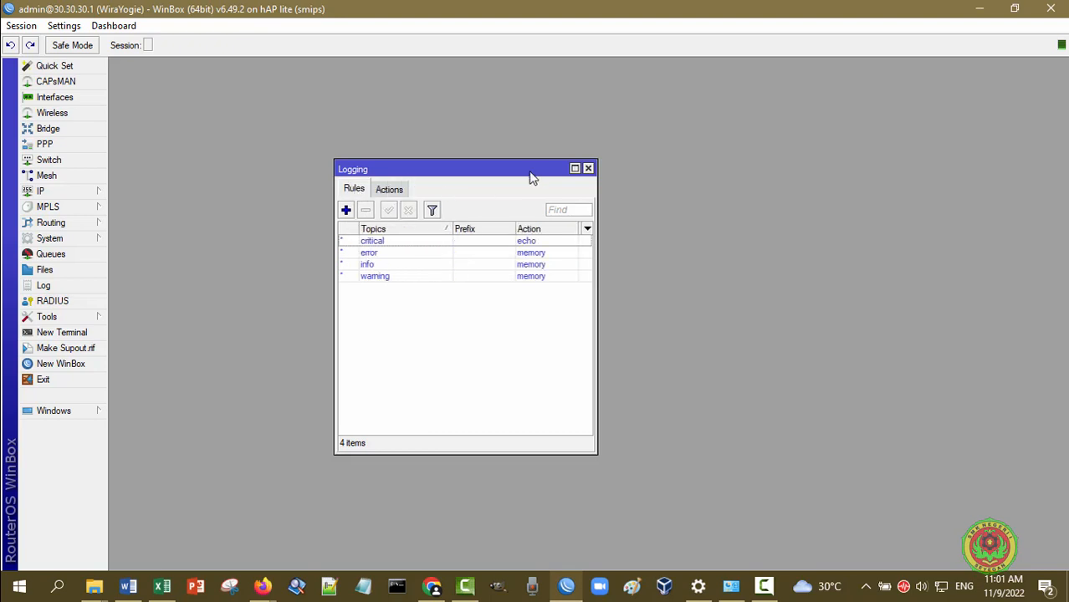
{"action": "left_click", "coordinate": [588, 170]}
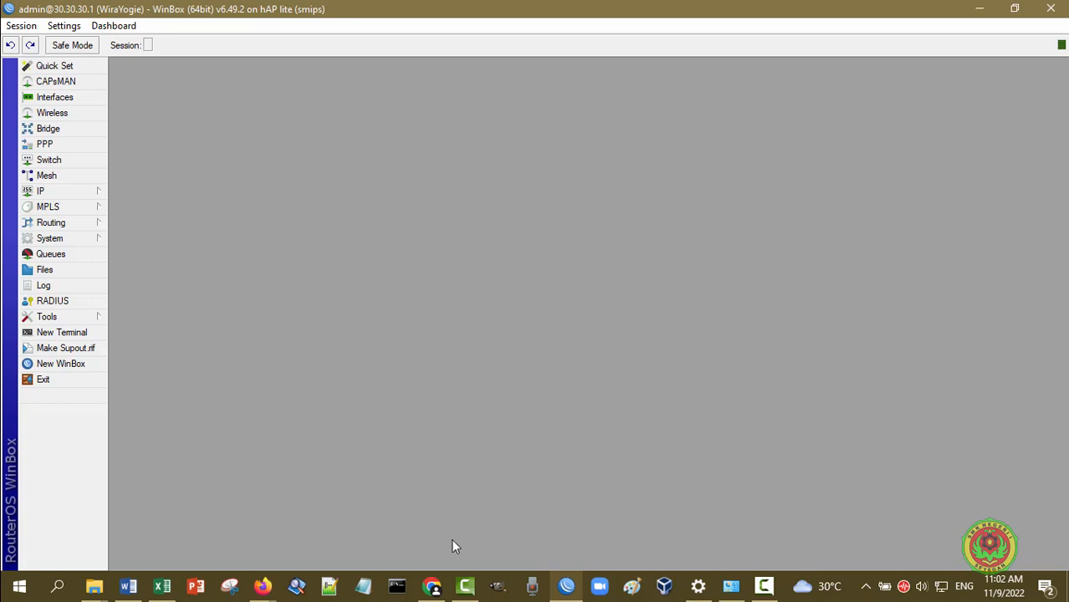
Search Google in Chrome for 'kiwi syslog server'
{"action": "left_click", "coordinate": [431, 586]}
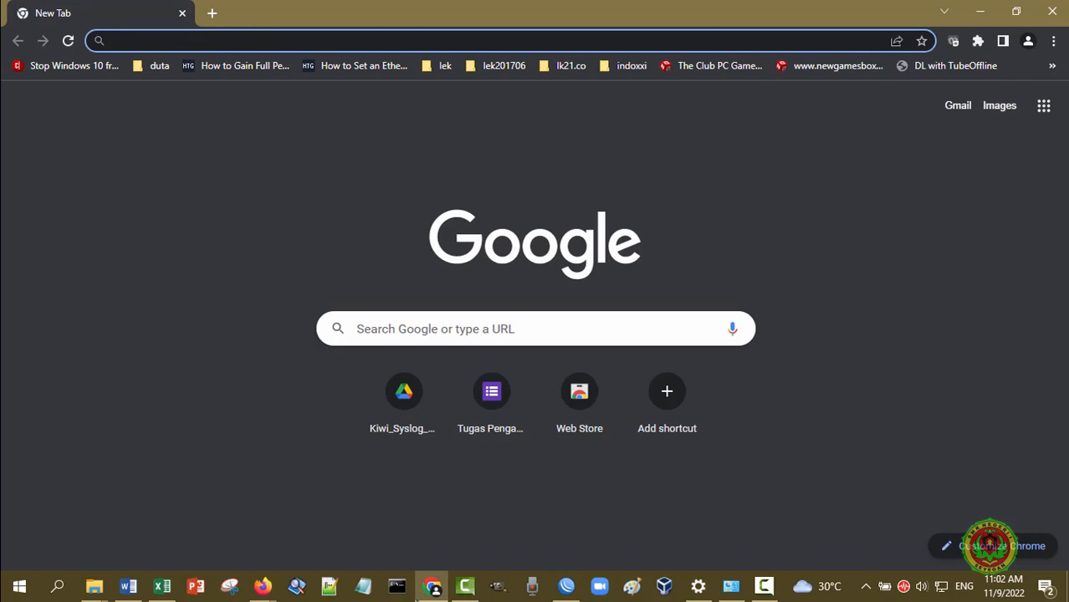
{"action": "type", "text": "k"}
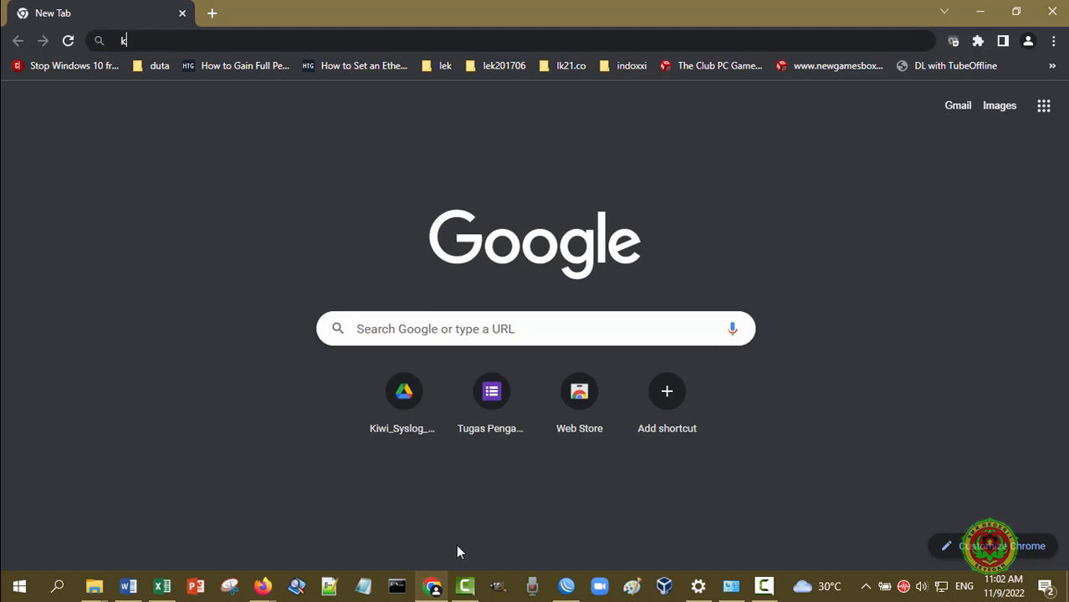
{"action": "type", "text": "iwi s"}
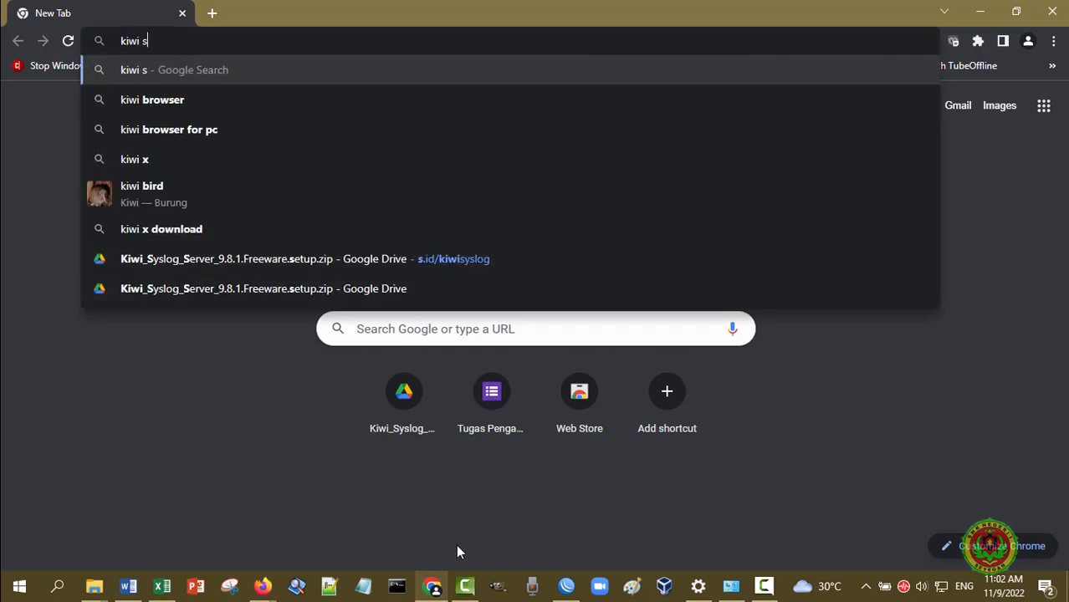
{"action": "type", "text": "yslog server"}
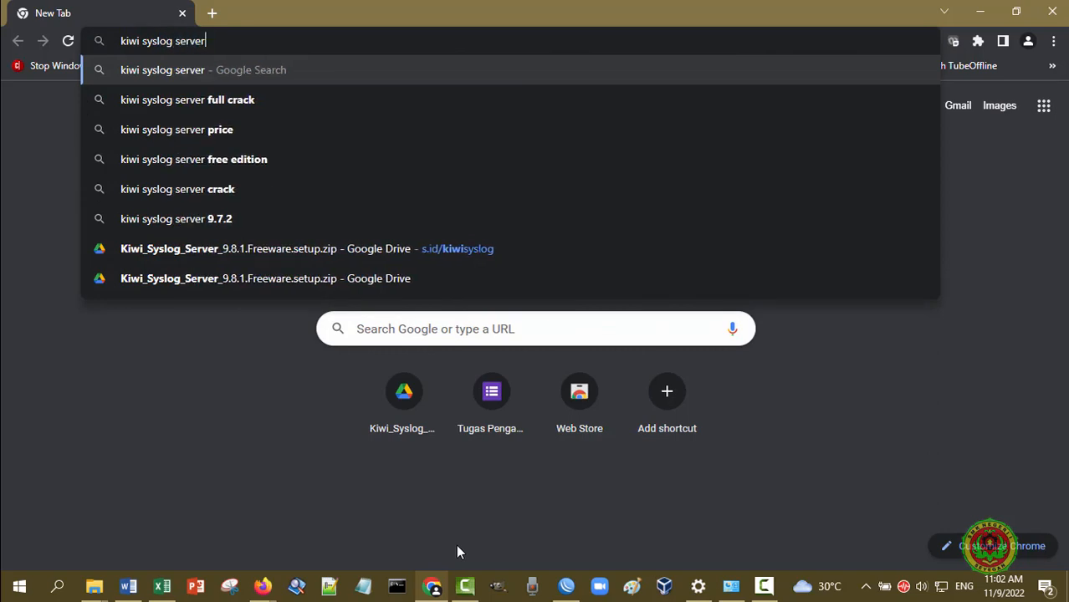
{"action": "key", "text": "Return"}
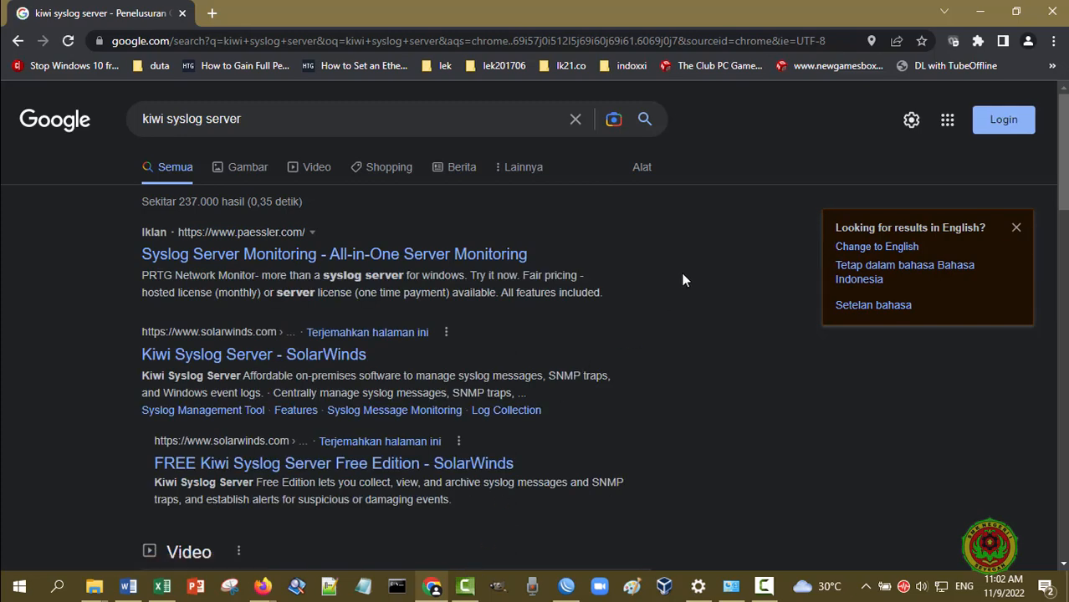
Open the SolarWinds 'Kiwi Syslog Server Free Edition' result and scroll through its download page
{"action": "scroll", "coordinate": [681, 274], "scroll_direction": "down", "scroll_amount": 1}
{"action": "scroll", "coordinate": [685, 280], "scroll_direction": "down", "scroll_amount": 1}
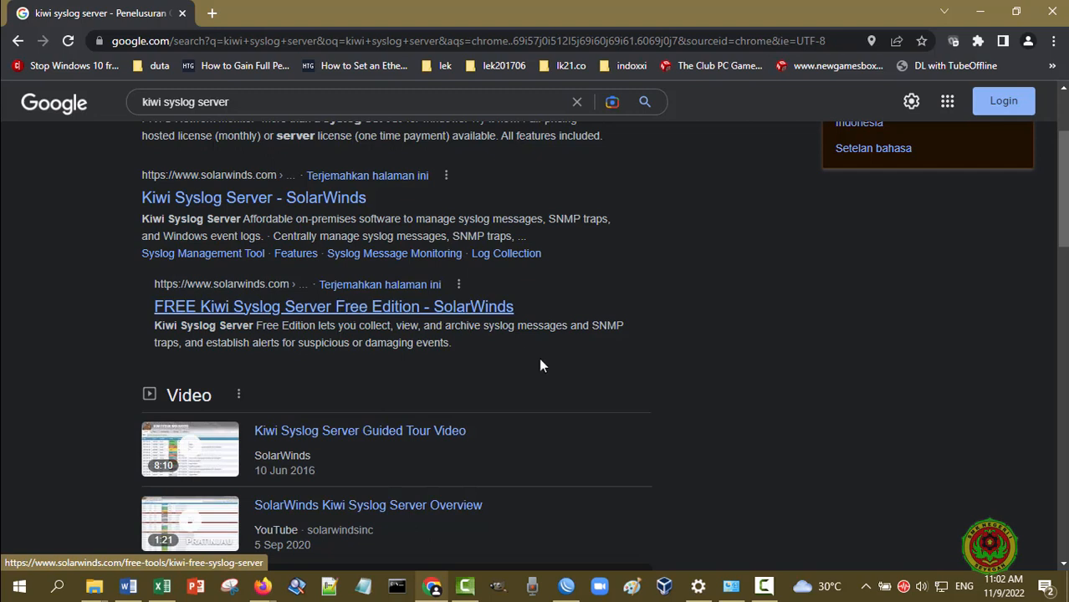
{"action": "left_click", "coordinate": [495, 309]}
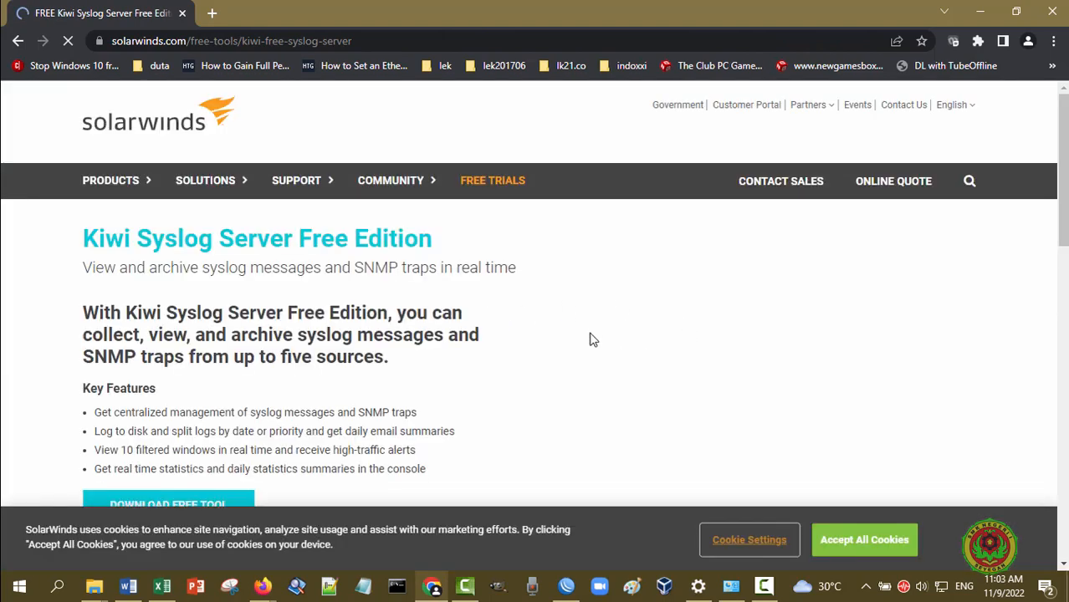
{"action": "scroll", "coordinate": [439, 403], "scroll_direction": "down", "scroll_amount": 1}
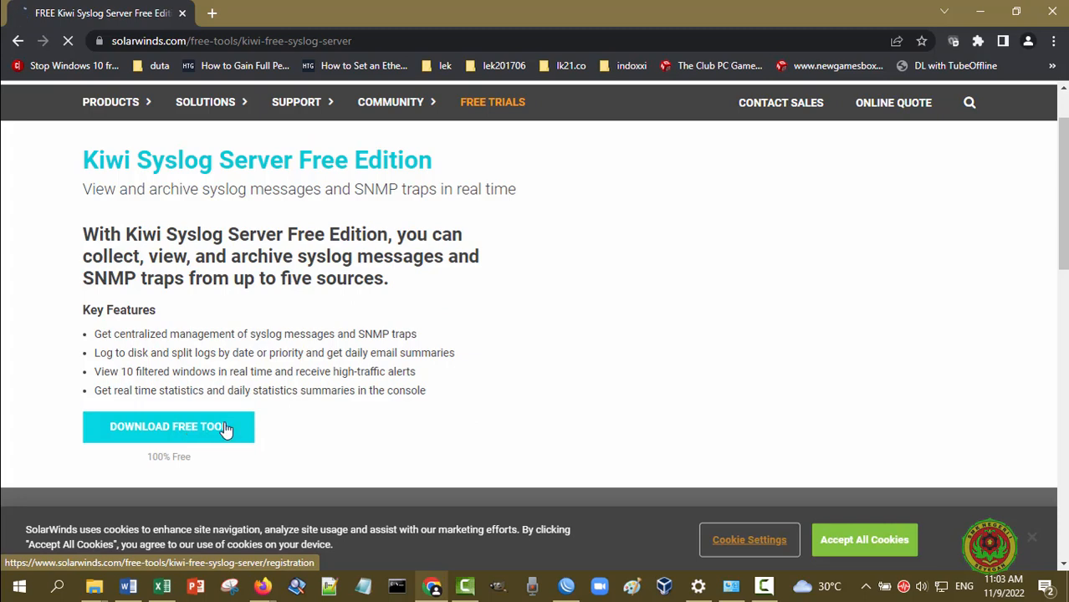
{"action": "scroll", "coordinate": [355, 384], "scroll_direction": "down", "scroll_amount": 2}
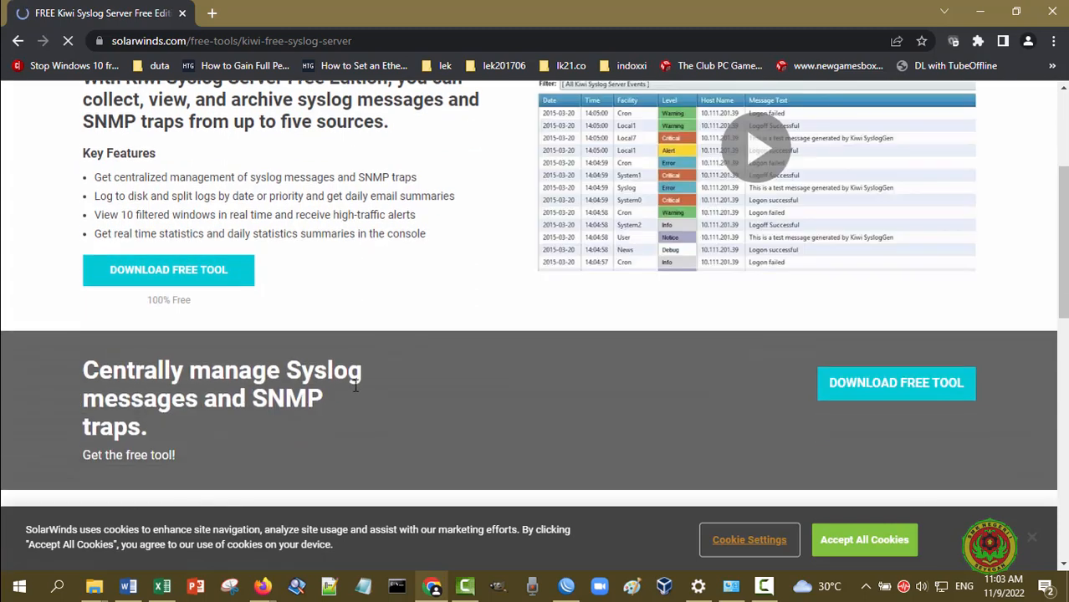
{"action": "scroll", "coordinate": [355, 385], "scroll_direction": "down", "scroll_amount": 2}
{"action": "scroll", "coordinate": [355, 385], "scroll_direction": "up", "scroll_amount": 3}
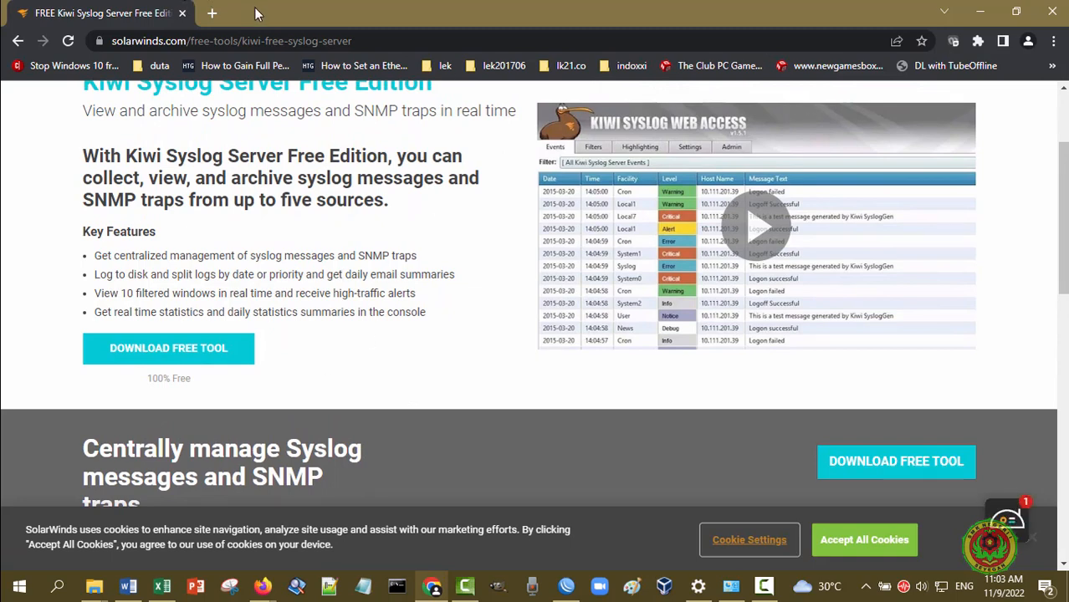
{"action": "left_click", "coordinate": [212, 13]}
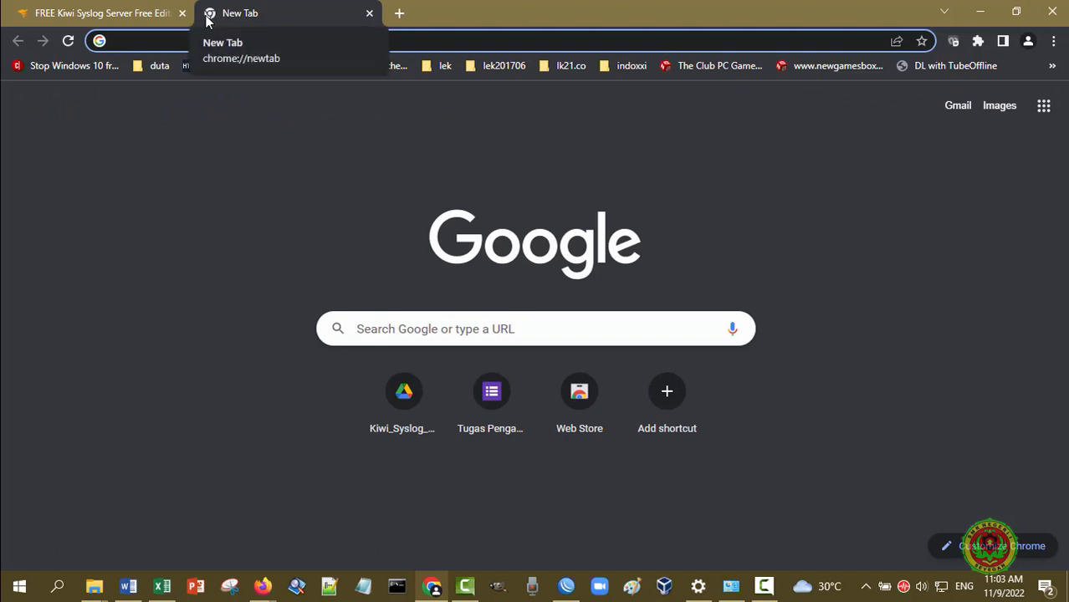
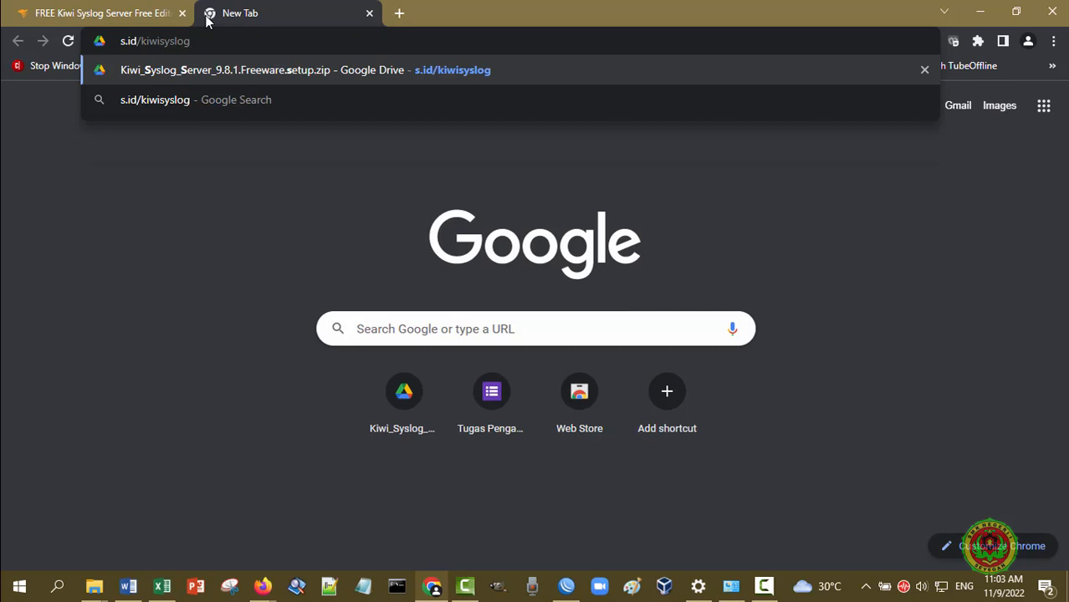
{"action": "key", "text": "Return"}
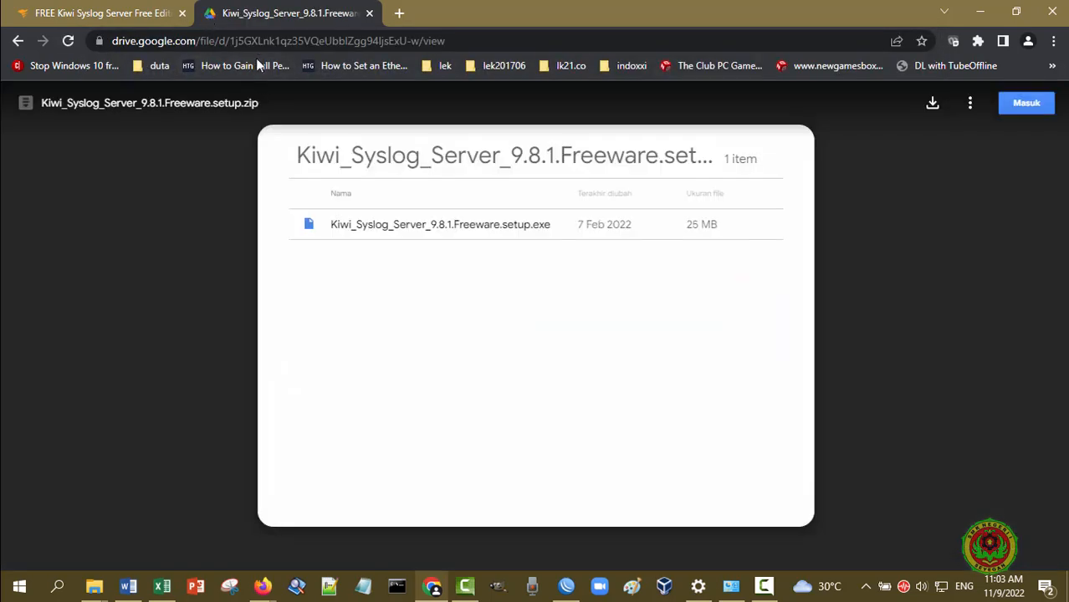
{"action": "left_click", "coordinate": [933, 108]}
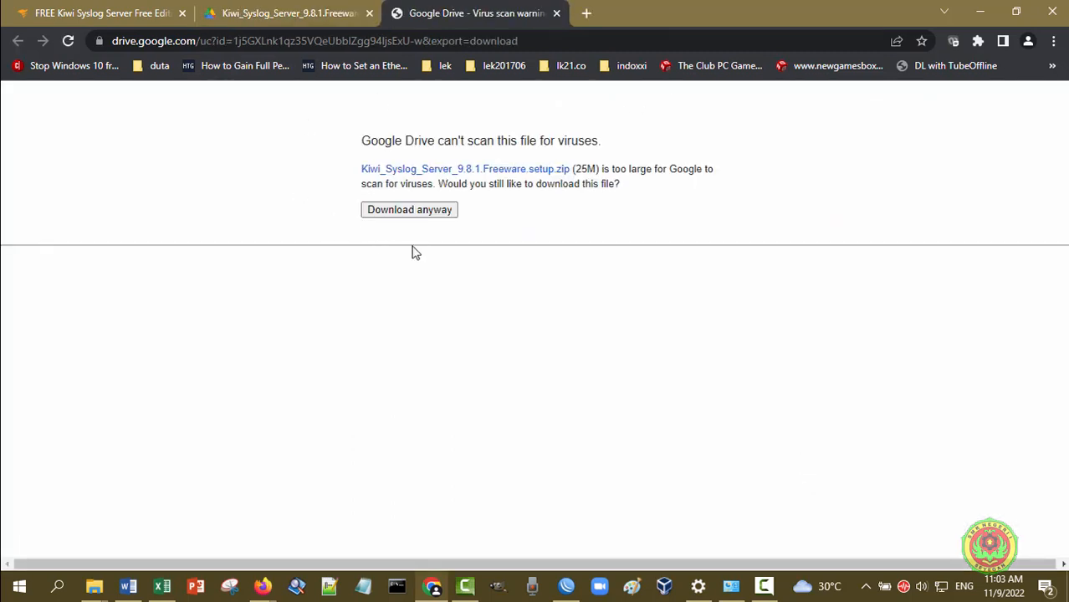
{"action": "left_click", "coordinate": [433, 212]}
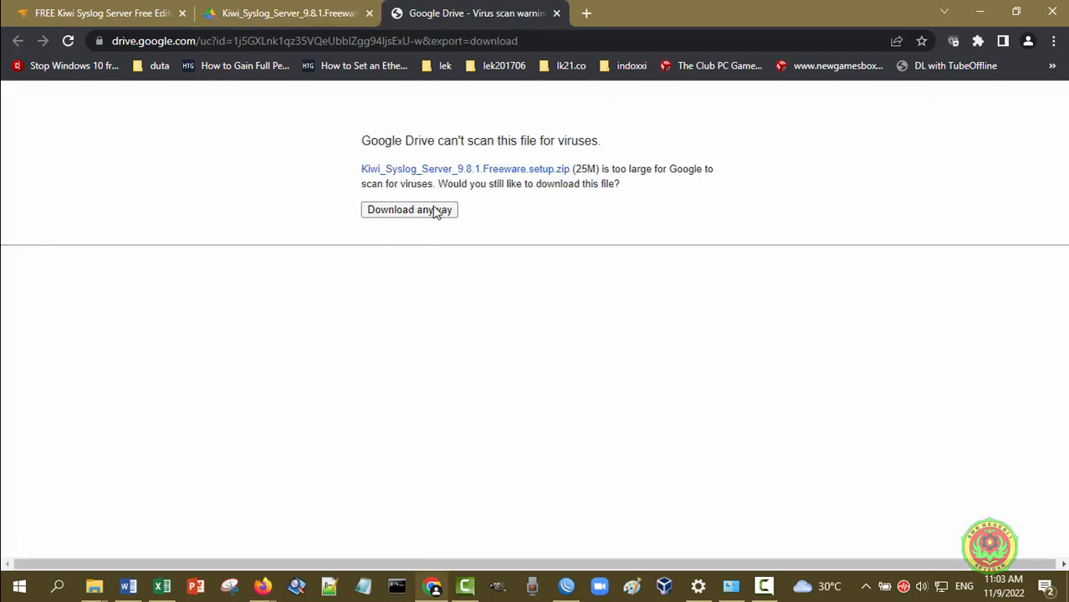
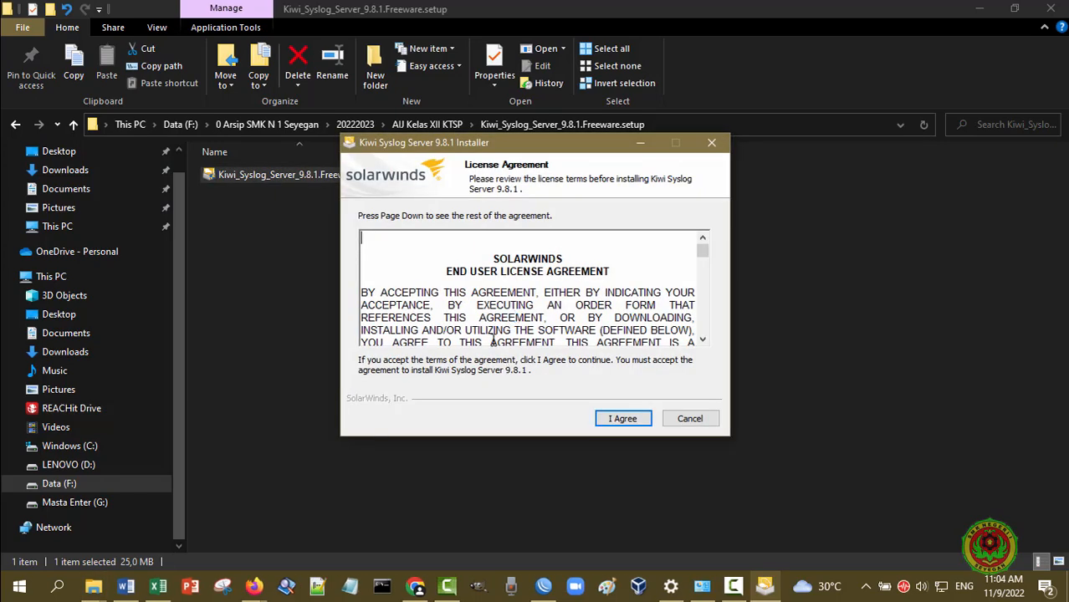
Accept the licence and install as a service under LocalSystem with Normal components
{"action": "left_click", "coordinate": [623, 419]}
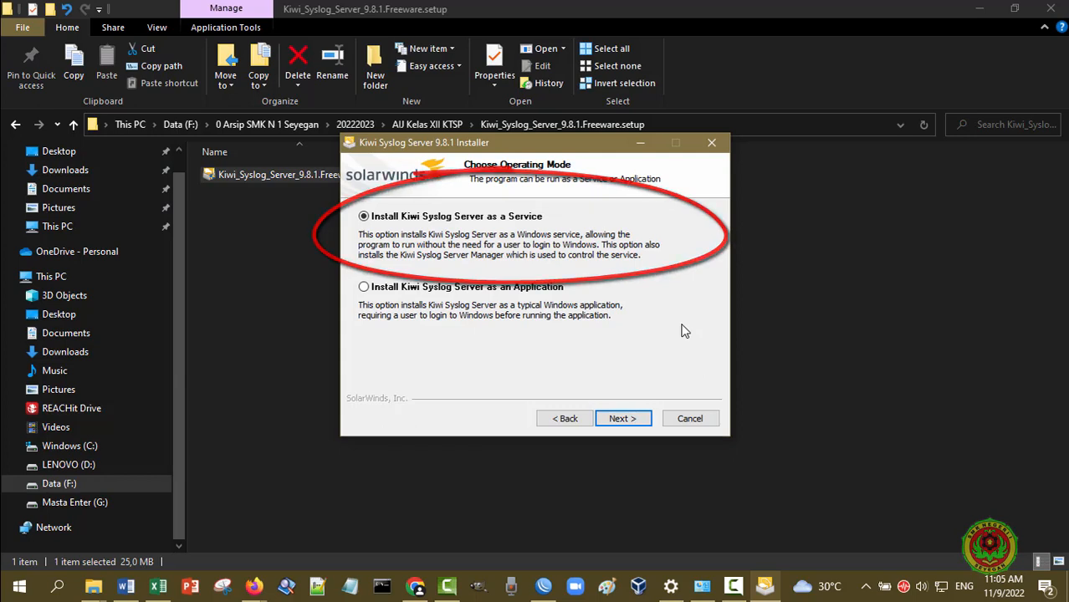
{"action": "left_click", "coordinate": [634, 422]}
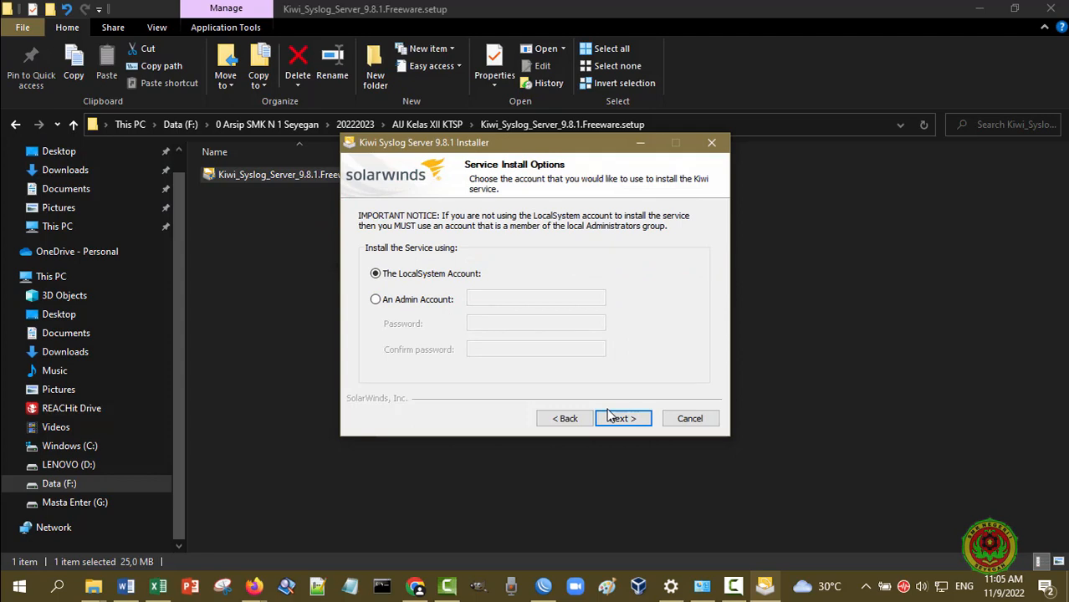
{"action": "left_click", "coordinate": [610, 420]}
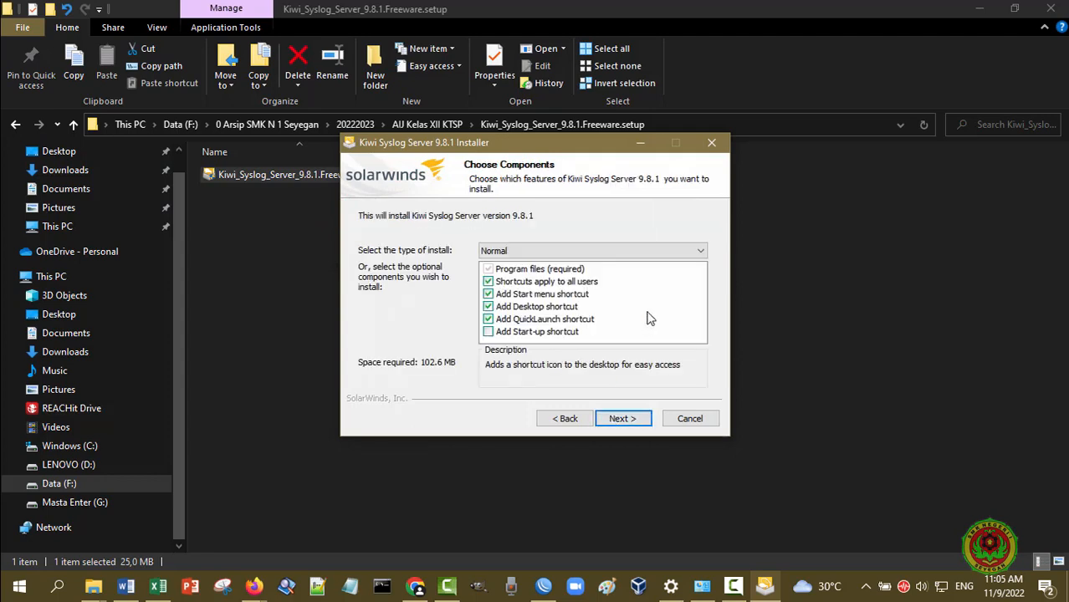
{"action": "left_click", "coordinate": [530, 250]}
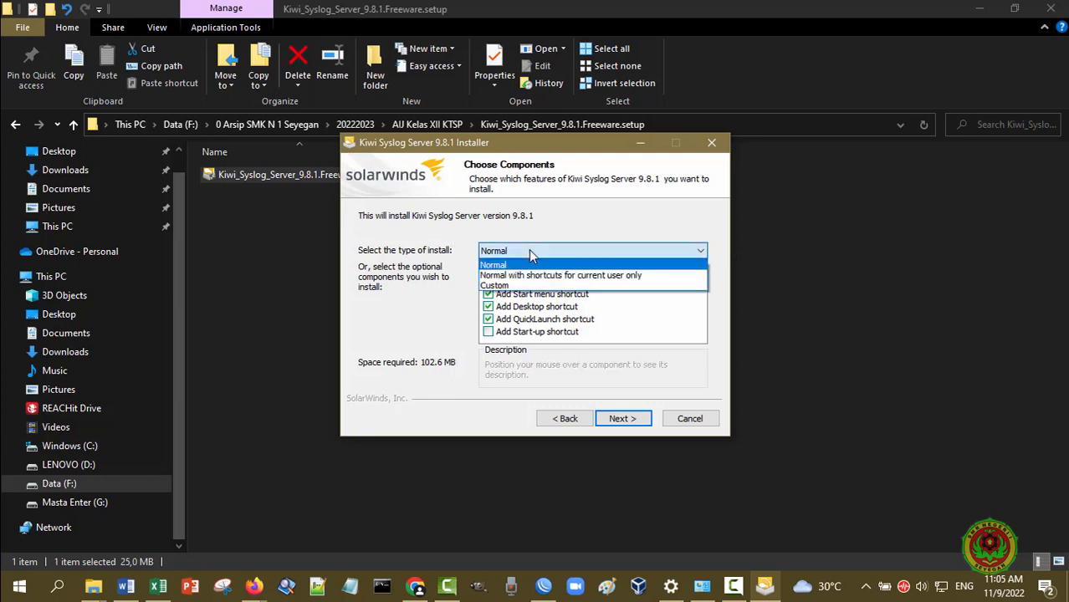
{"action": "left_click", "coordinate": [530, 255]}
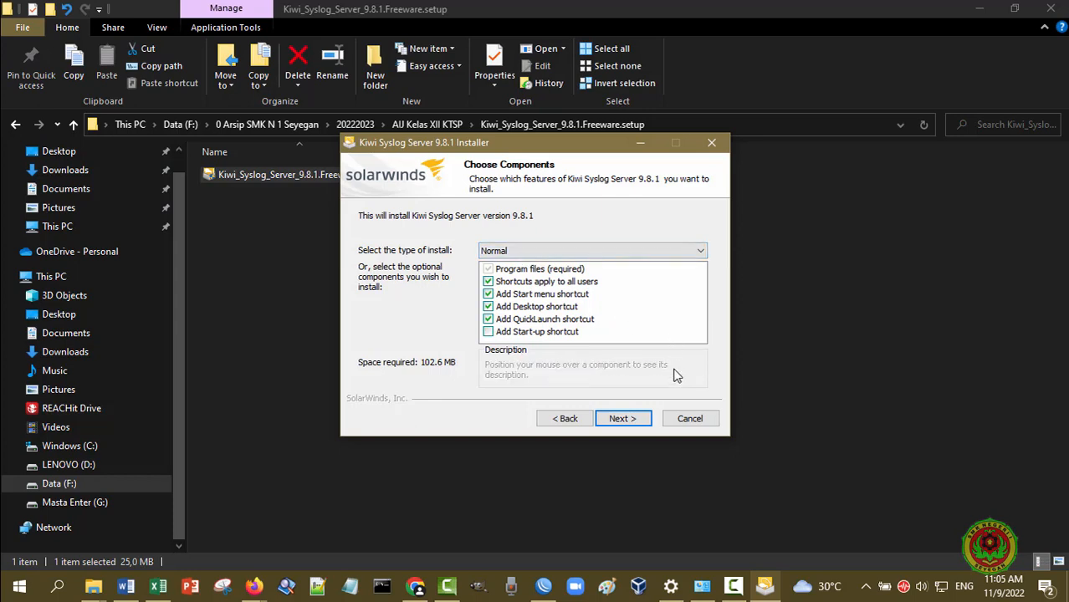
{"action": "left_click", "coordinate": [623, 418]}
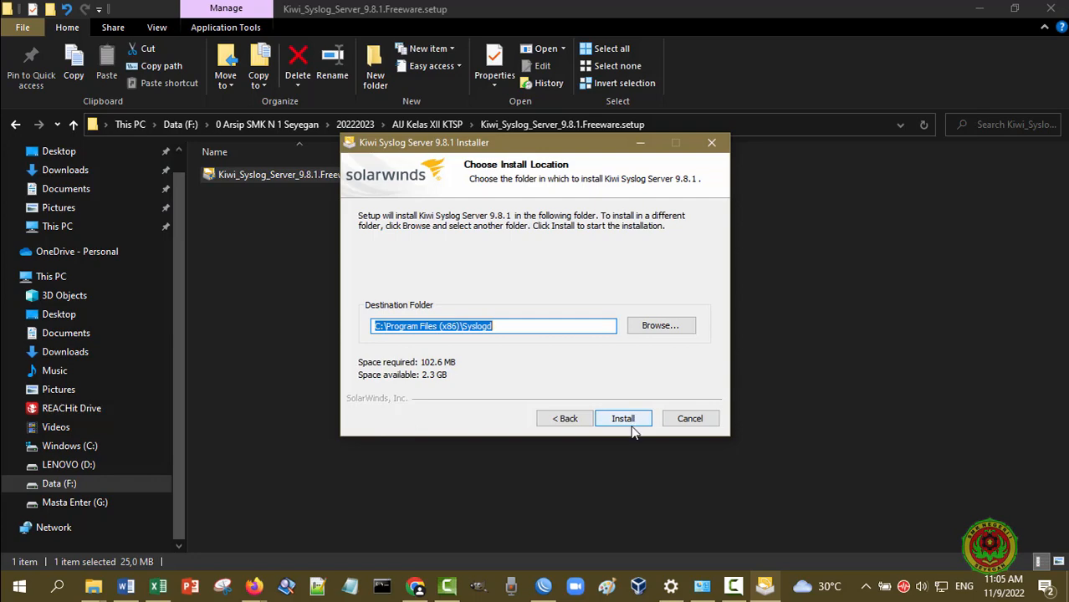
Install Kiwi Syslog Server 9.8.1 into C:\Program Files (x86)\Syslogd and finish with it set to run
{"action": "left_click", "coordinate": [634, 421]}
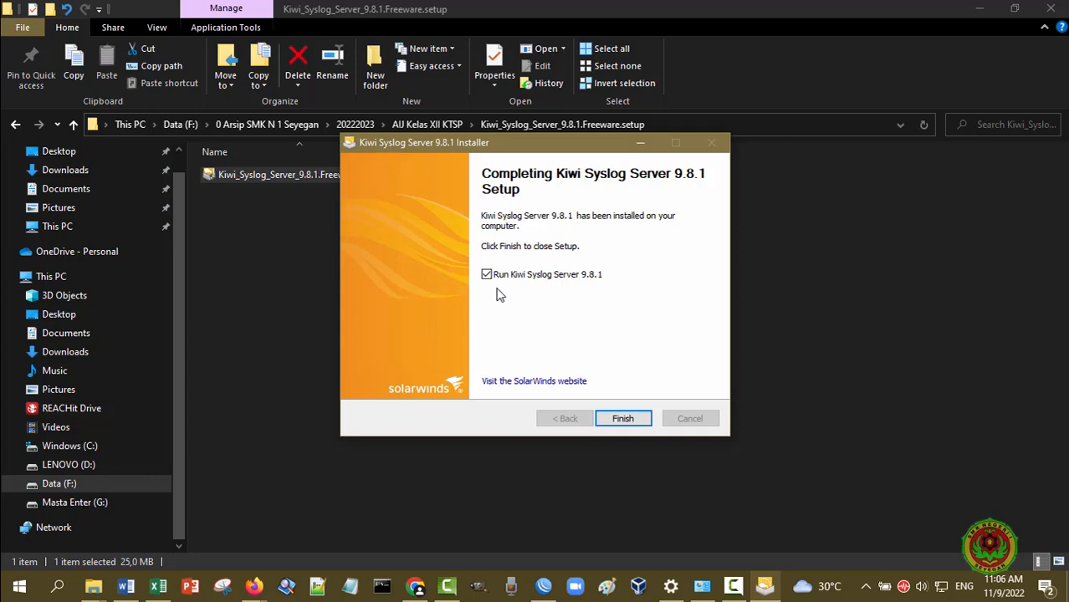
{"action": "left_click", "coordinate": [622, 420]}
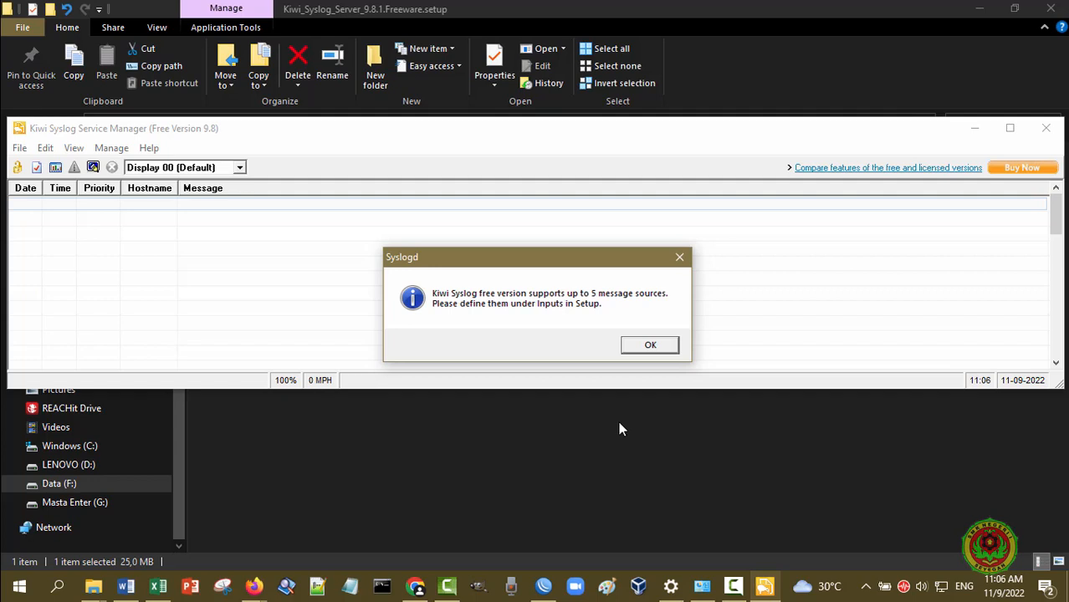
Dismiss the 5-message-source notice and maximize the Kiwi Syslog Service Manager window
{"action": "left_click", "coordinate": [647, 344]}
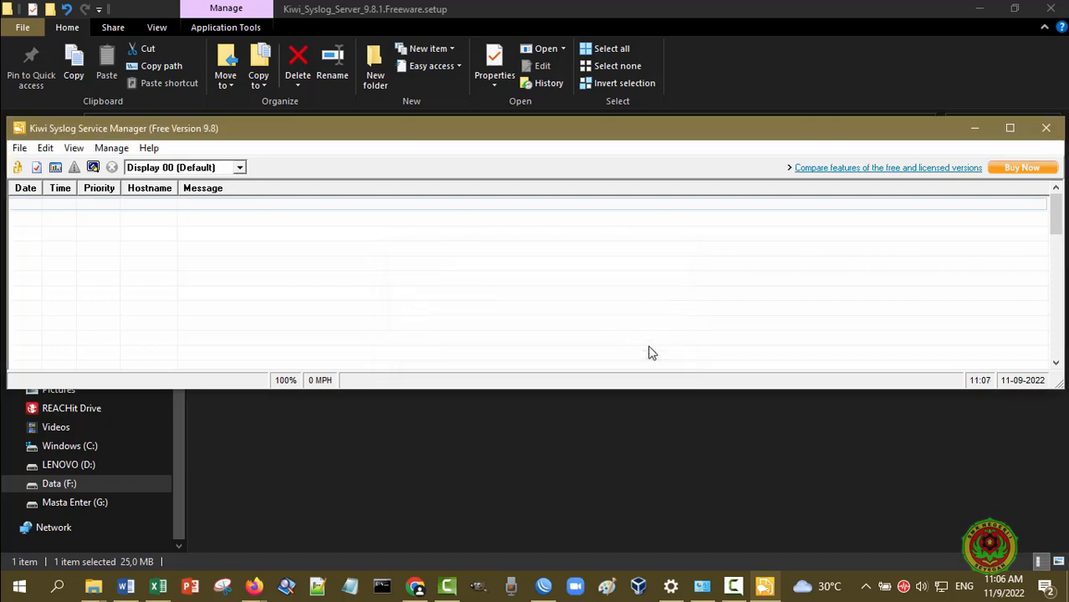
{"action": "left_click", "coordinate": [1006, 130]}
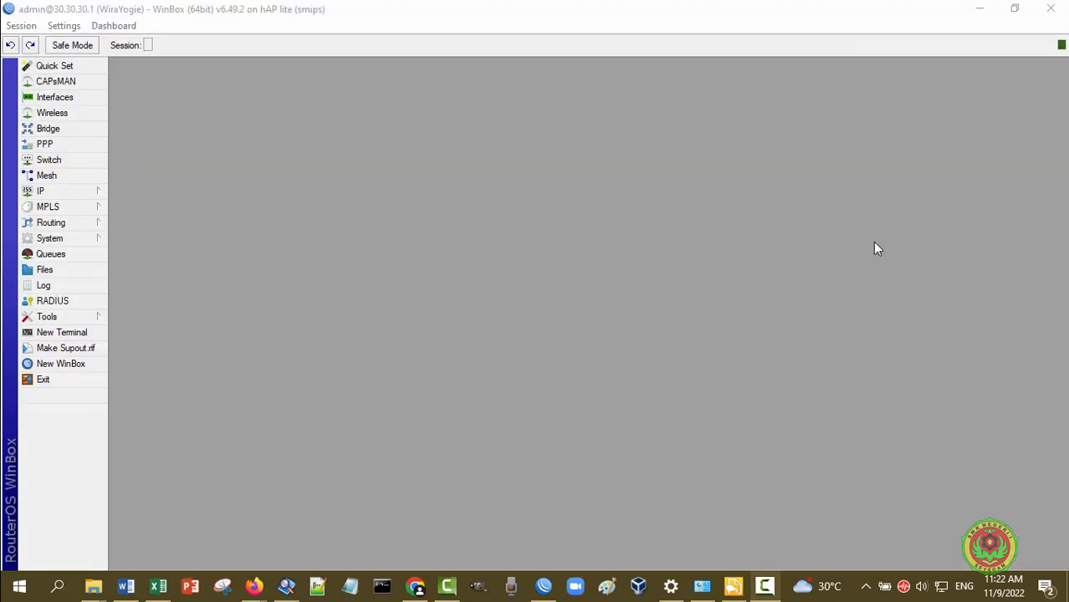
Switch to WinBox and open the router's Log listing 138 entries
{"action": "left_click", "coordinate": [400, 18]}
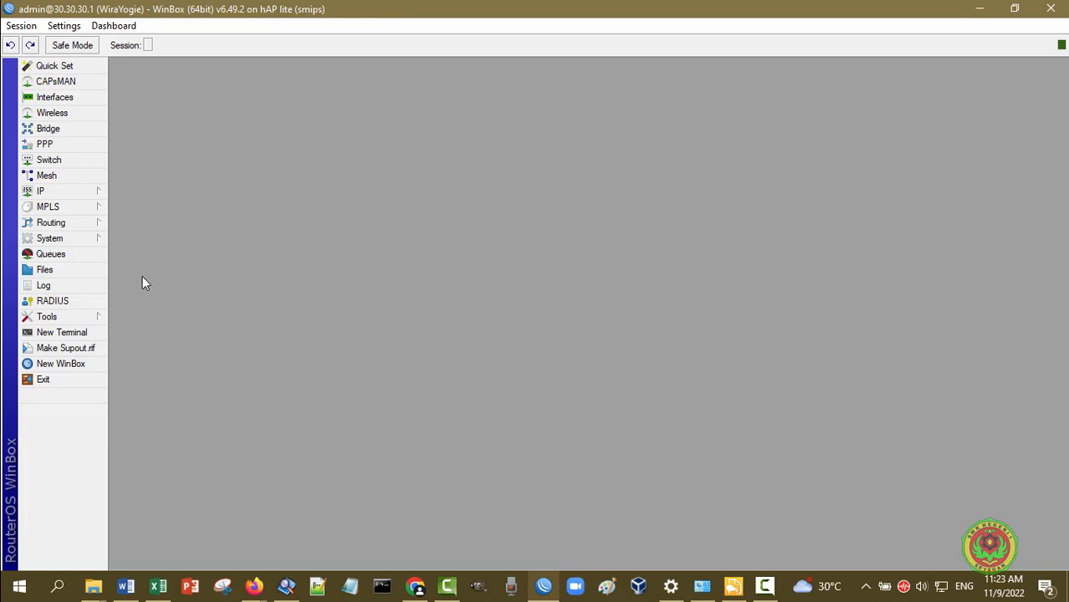
{"action": "left_click", "coordinate": [74, 285]}
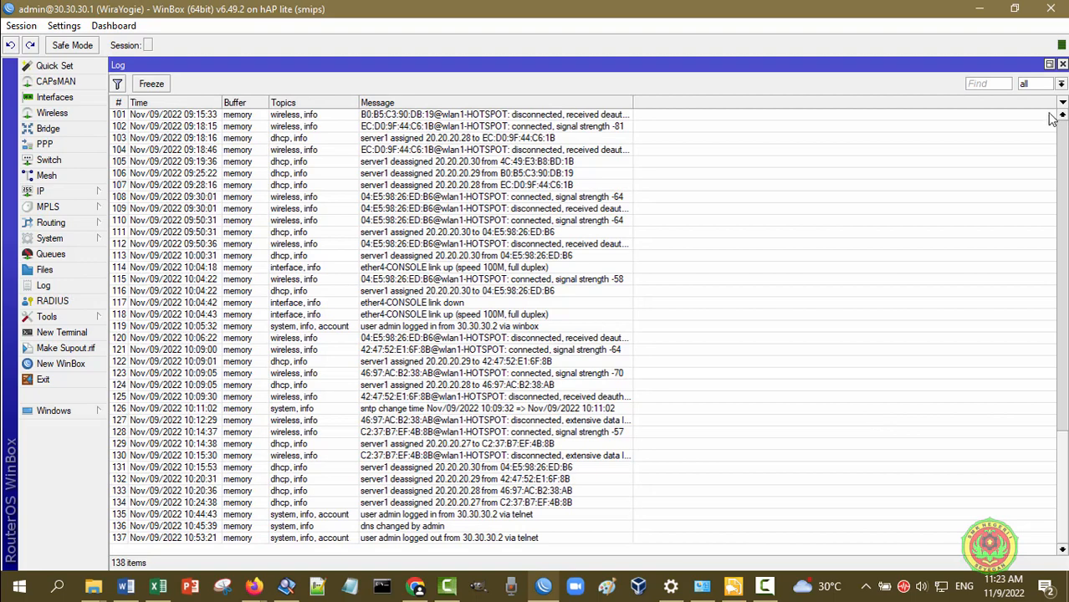
Restore the Log window to a floating size and move it to the top-right
{"action": "left_click", "coordinate": [1049, 67]}
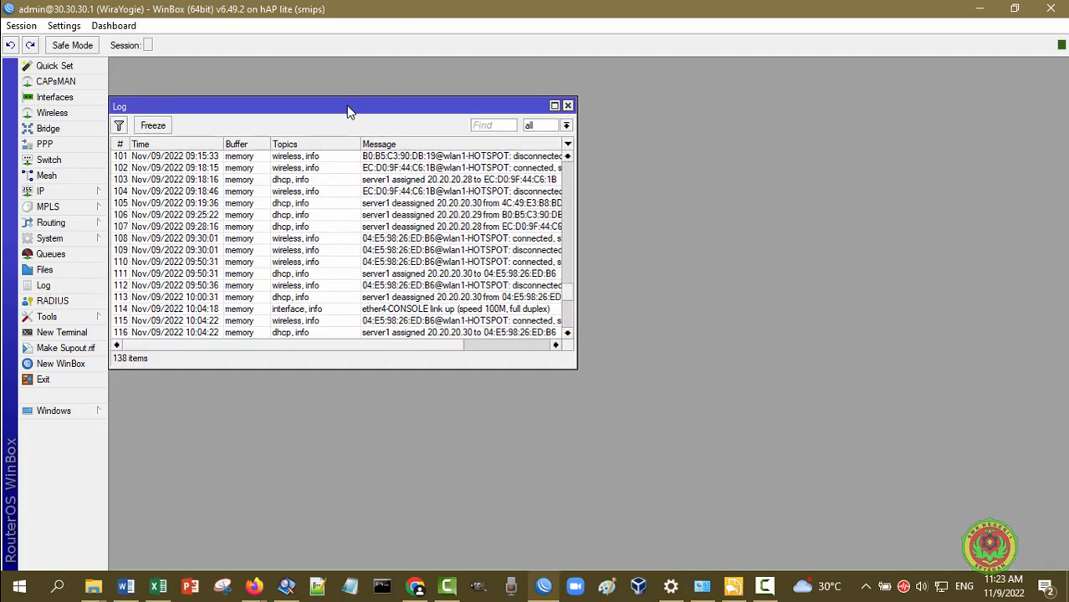
{"action": "left_click_drag", "start_coordinate": [349, 111], "coordinate": [843, 71]}
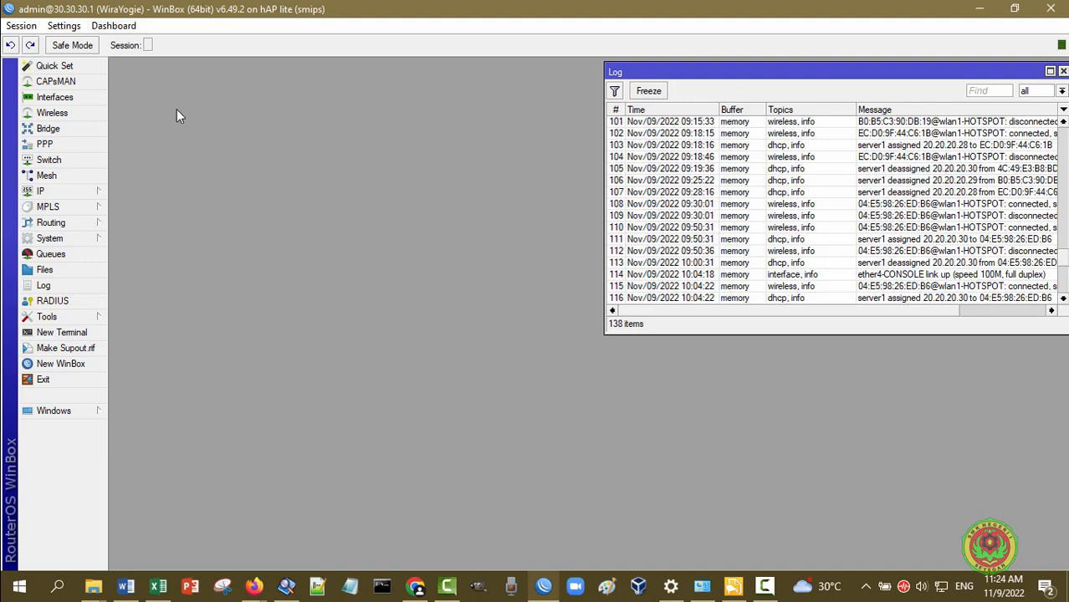
Check the router's identity, interface list and IP addresses
{"action": "left_click", "coordinate": [69, 243]}
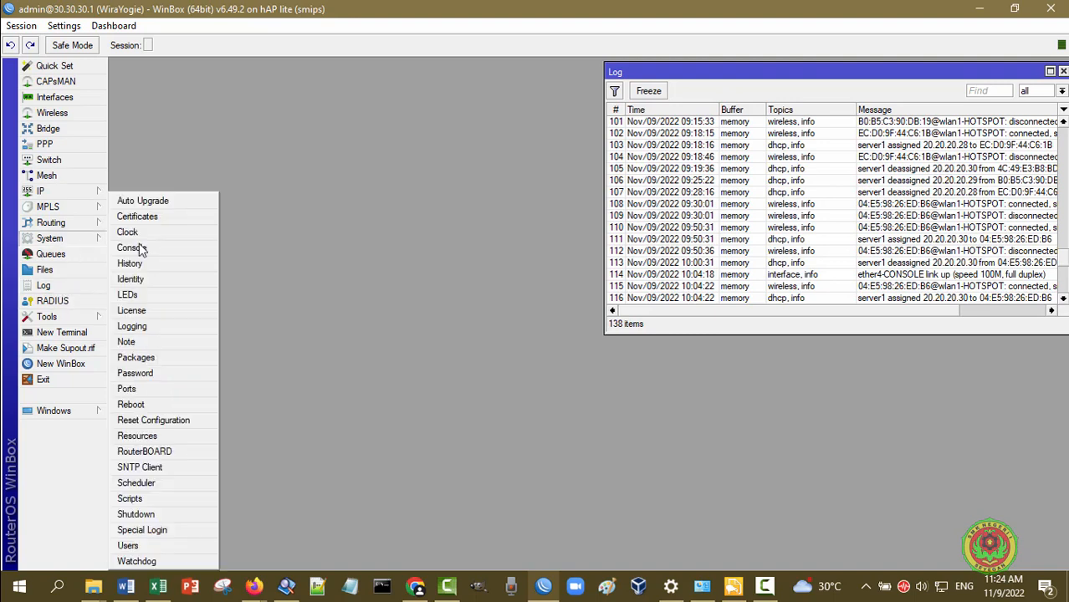
{"action": "left_click", "coordinate": [154, 278]}
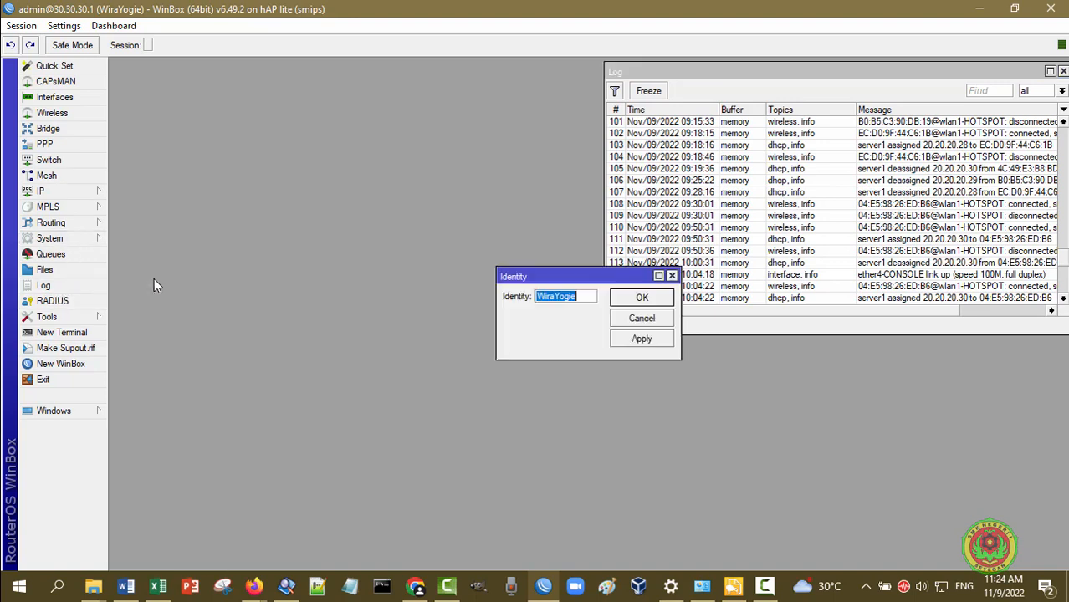
{"action": "left_click", "coordinate": [672, 277]}
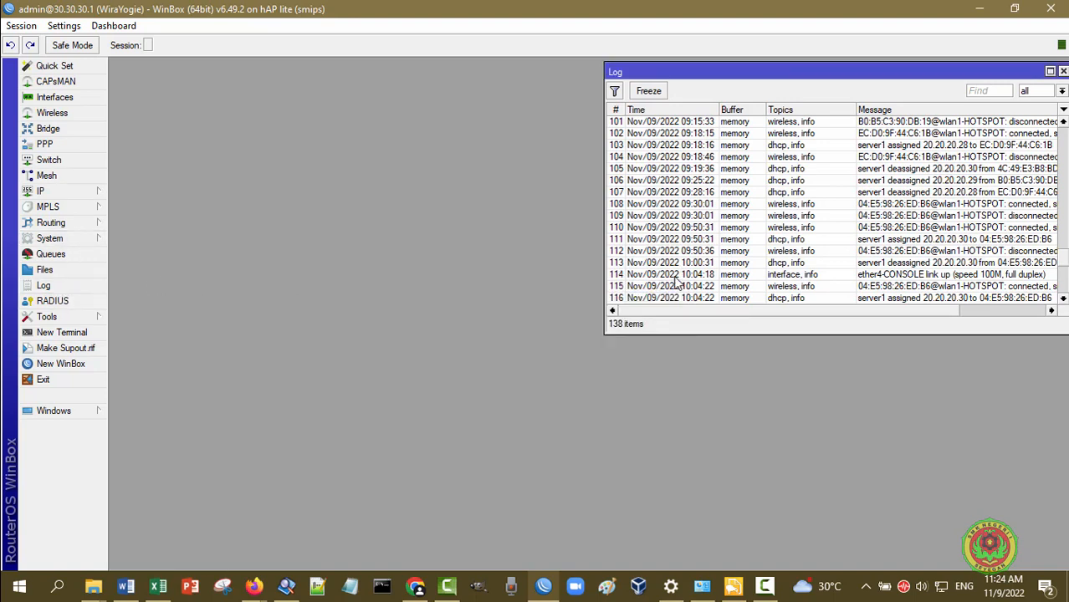
{"action": "left_click", "coordinate": [74, 100]}
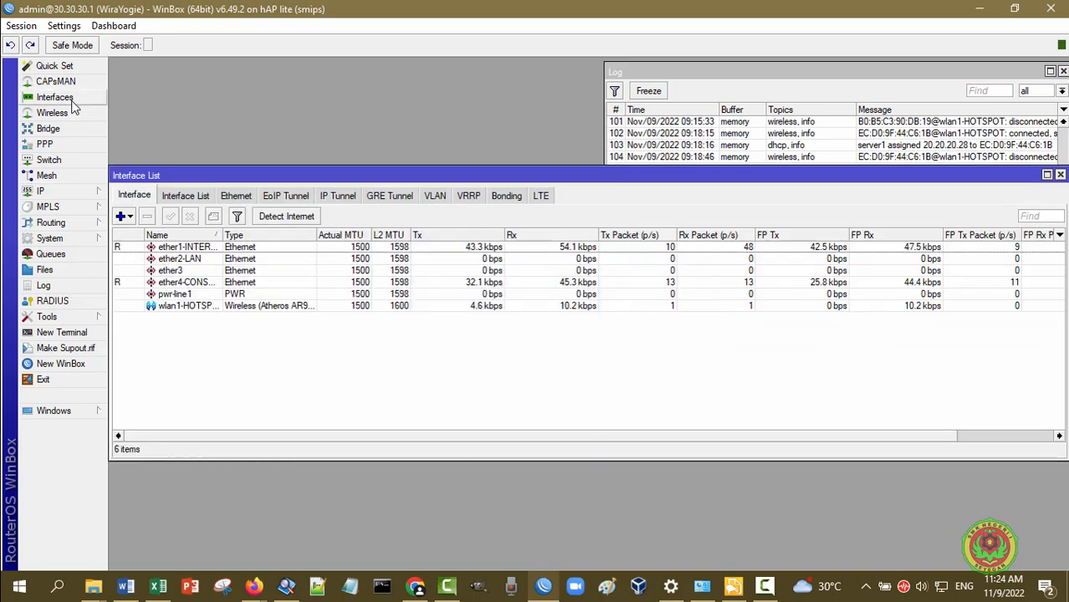
{"action": "left_click", "coordinate": [1060, 175]}
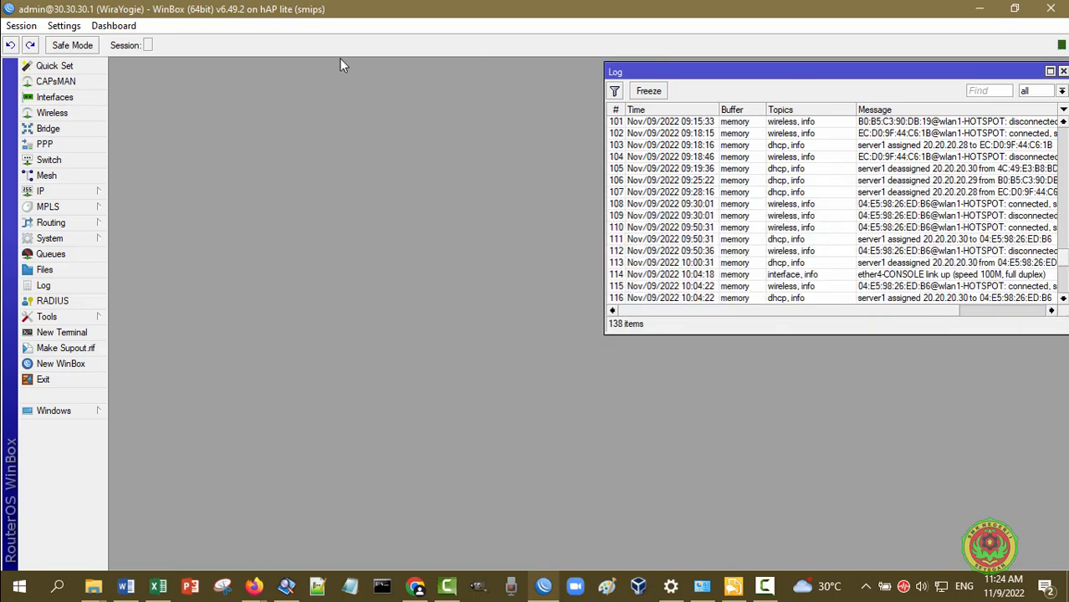
{"action": "left_click", "coordinate": [64, 189]}
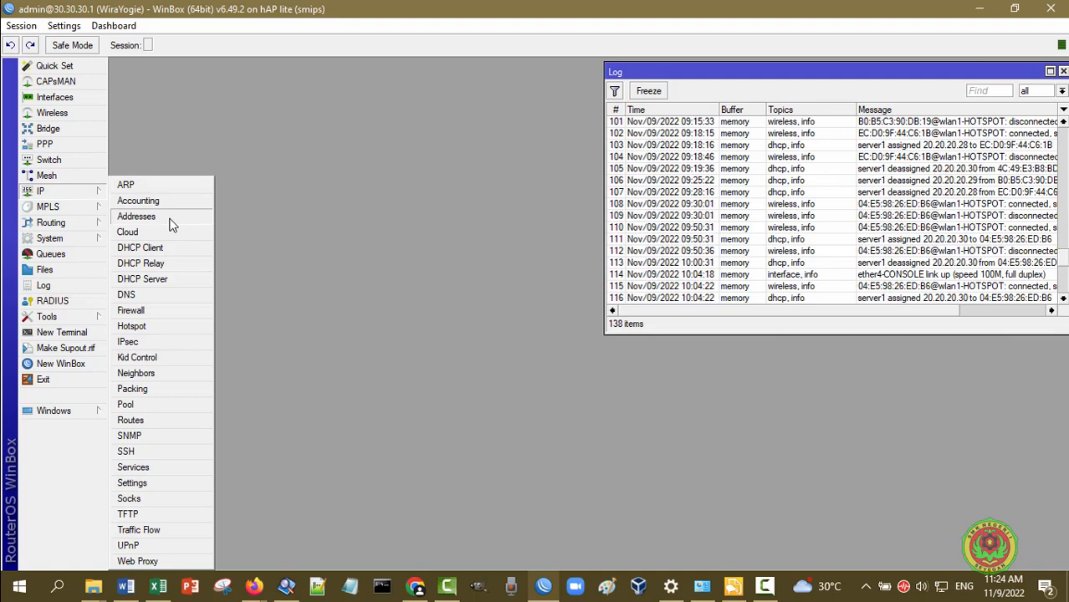
{"action": "left_click", "coordinate": [138, 217]}
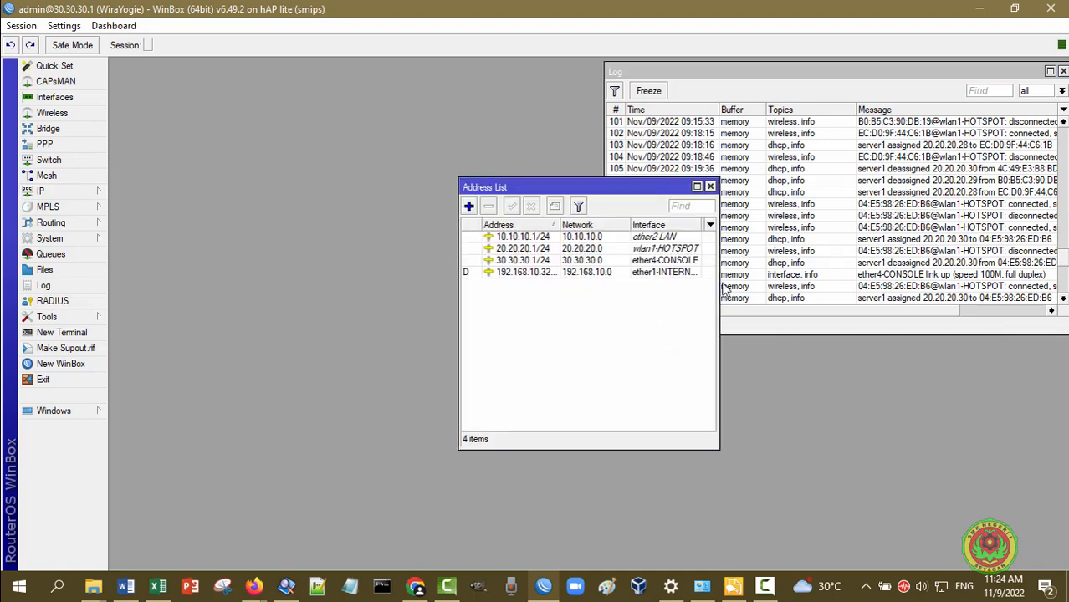
{"action": "left_click", "coordinate": [710, 186]}
Review the DNS settings and the firewall NAT rules
{"action": "left_click", "coordinate": [65, 194]}
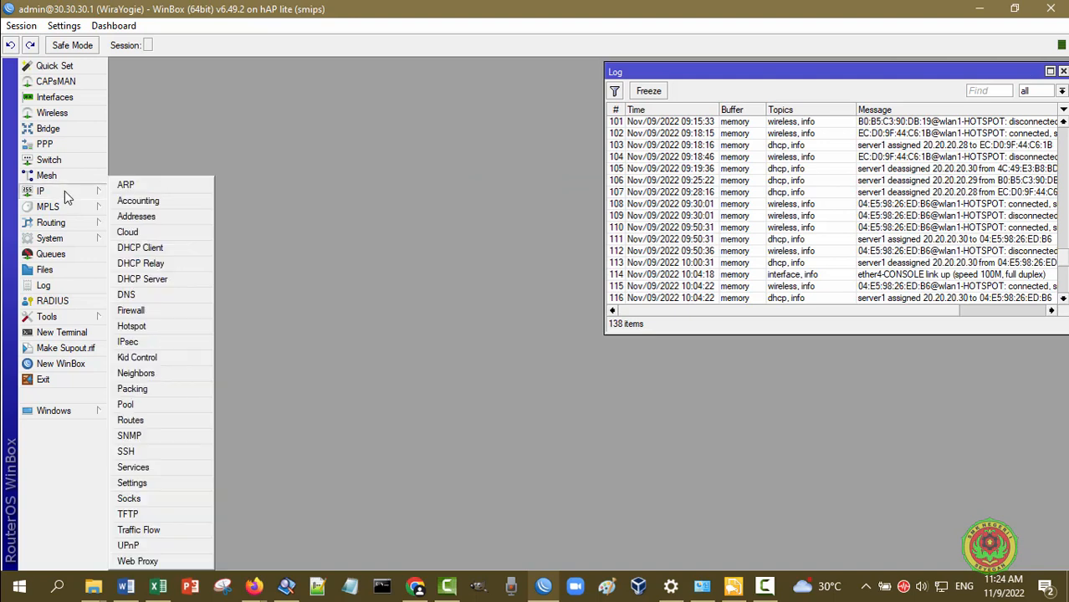
{"action": "left_click", "coordinate": [127, 295]}
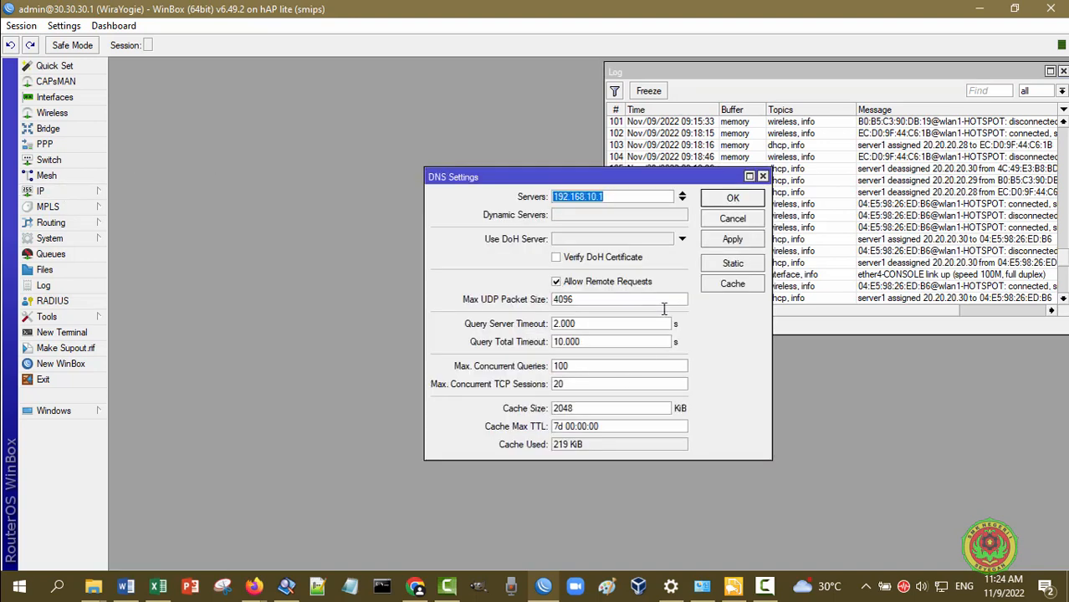
{"action": "left_click", "coordinate": [763, 177]}
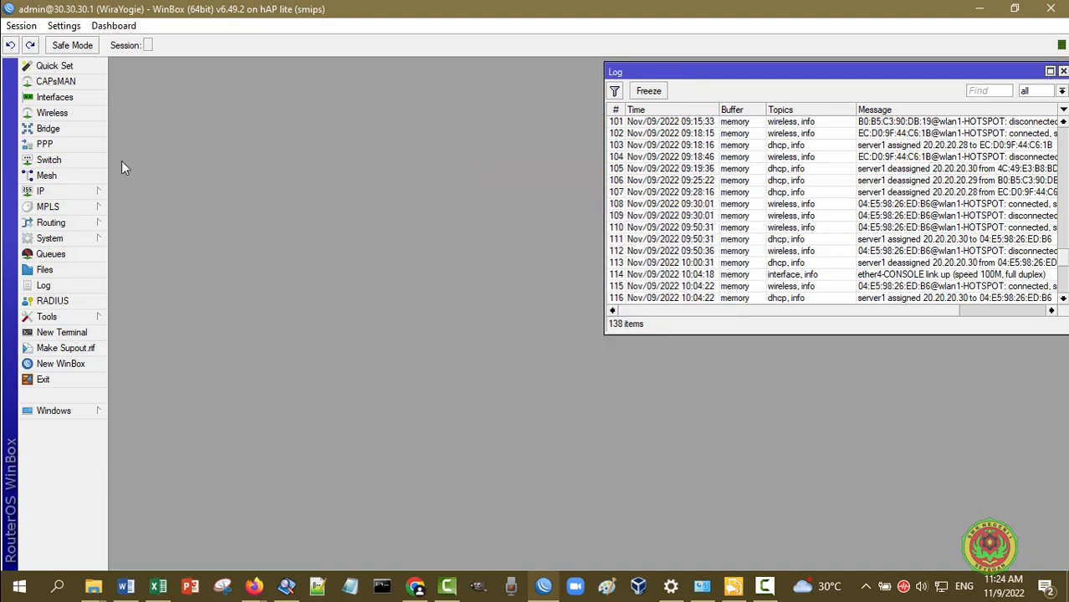
{"action": "left_click", "coordinate": [67, 190]}
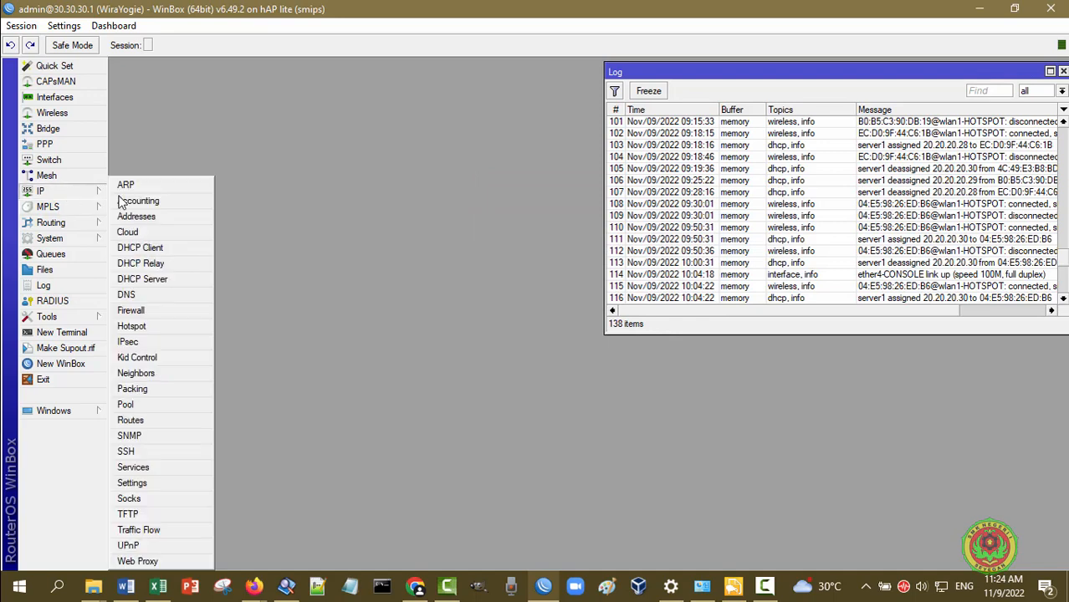
{"action": "left_click", "coordinate": [168, 309]}
{"action": "left_click", "coordinate": [300, 196]}
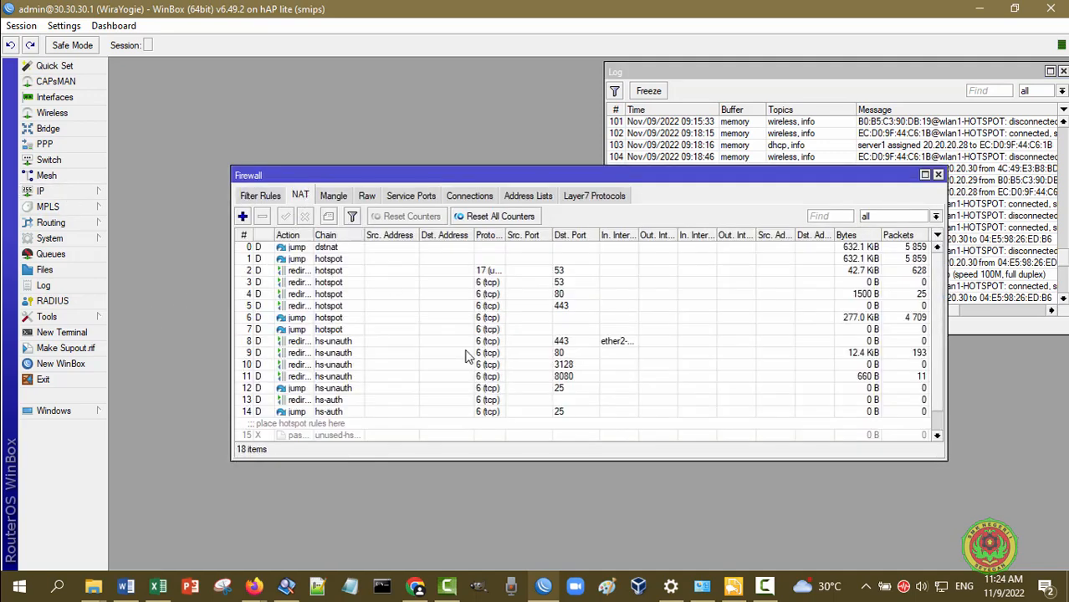
{"action": "scroll", "coordinate": [467, 356], "scroll_direction": "down", "scroll_amount": 1}
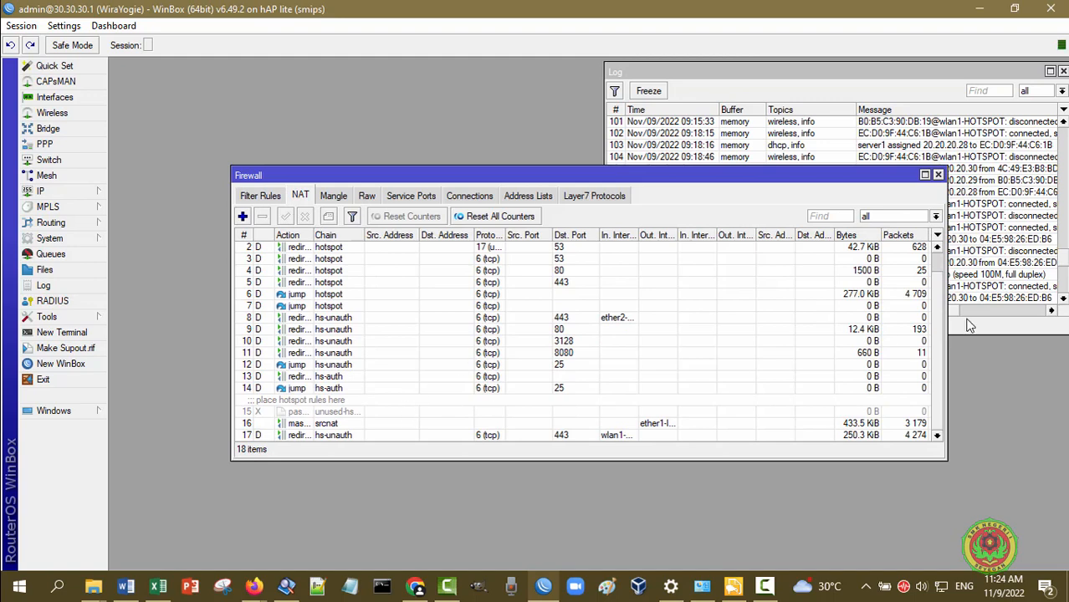
{"action": "left_click", "coordinate": [938, 175]}
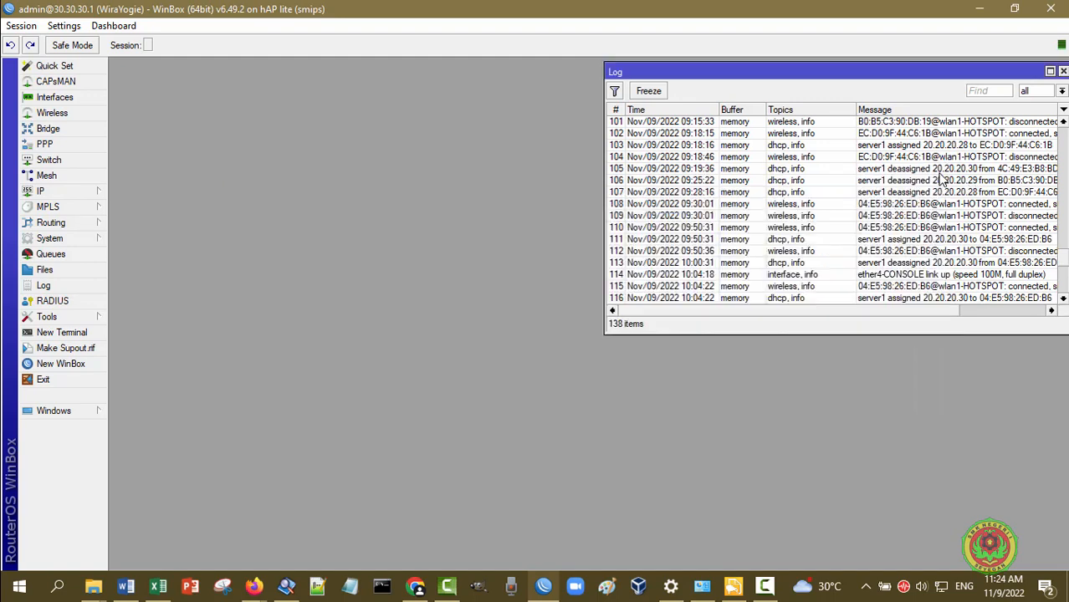
Look at the DHCP server, then open IP > Hotspot showing server1 and server2
{"action": "left_click", "coordinate": [84, 193]}
{"action": "left_click", "coordinate": [171, 282]}
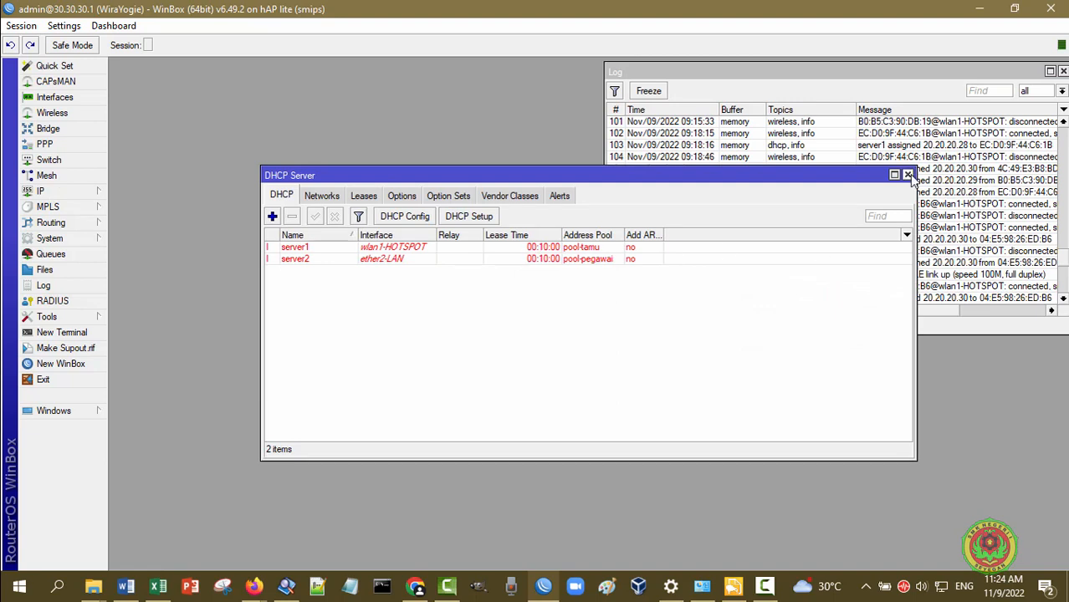
{"action": "left_click", "coordinate": [907, 174]}
{"action": "left_click", "coordinate": [84, 197]}
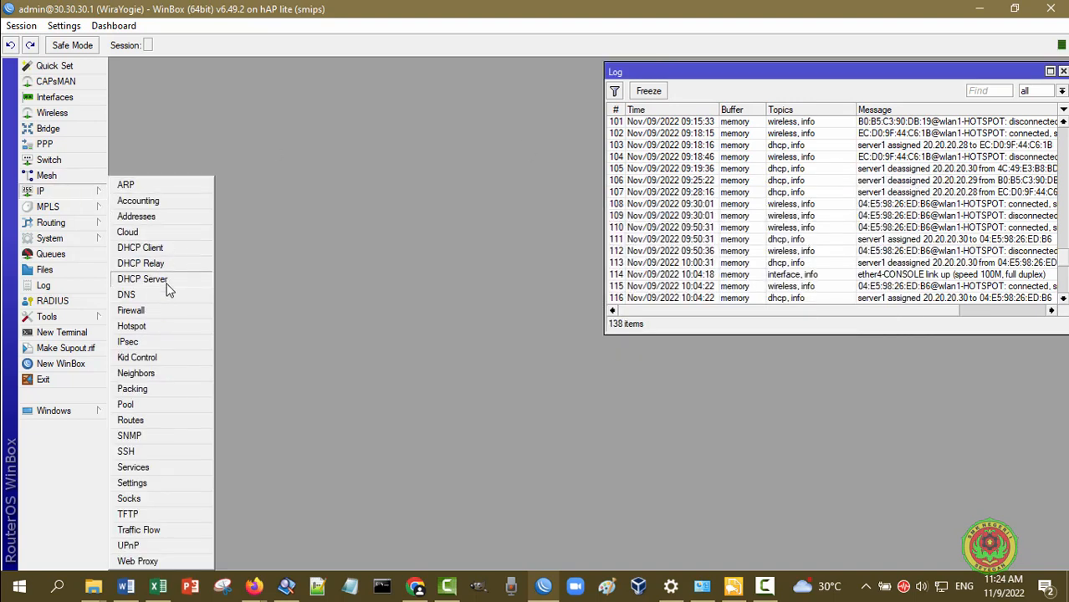
{"action": "left_click", "coordinate": [134, 326]}
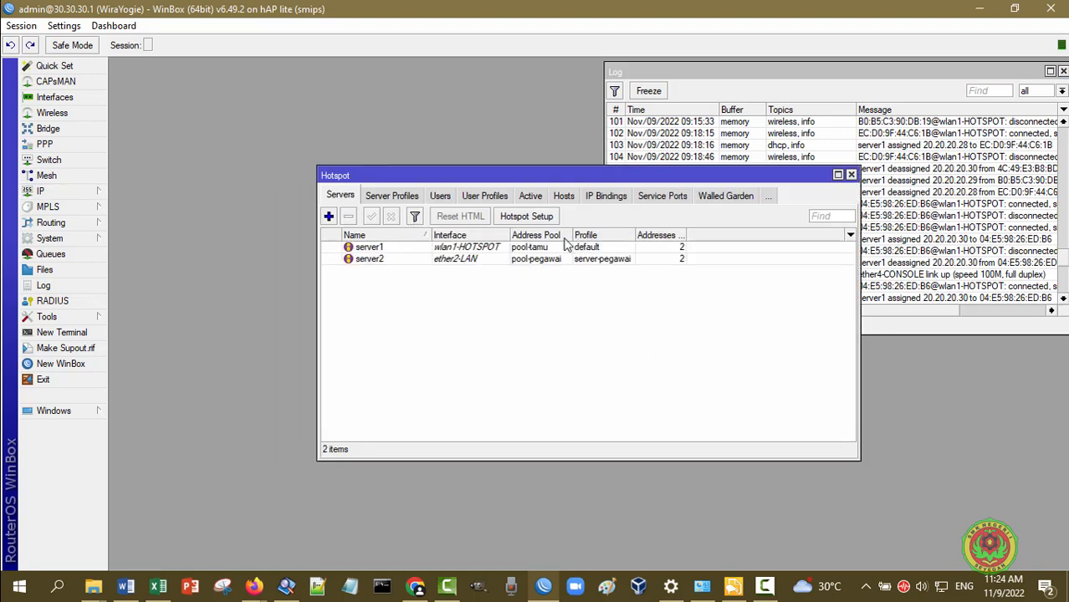
Look over the five hotspot users, close Hotspot and switch to the Kiwi syslog viewer
{"action": "left_click", "coordinate": [441, 198]}
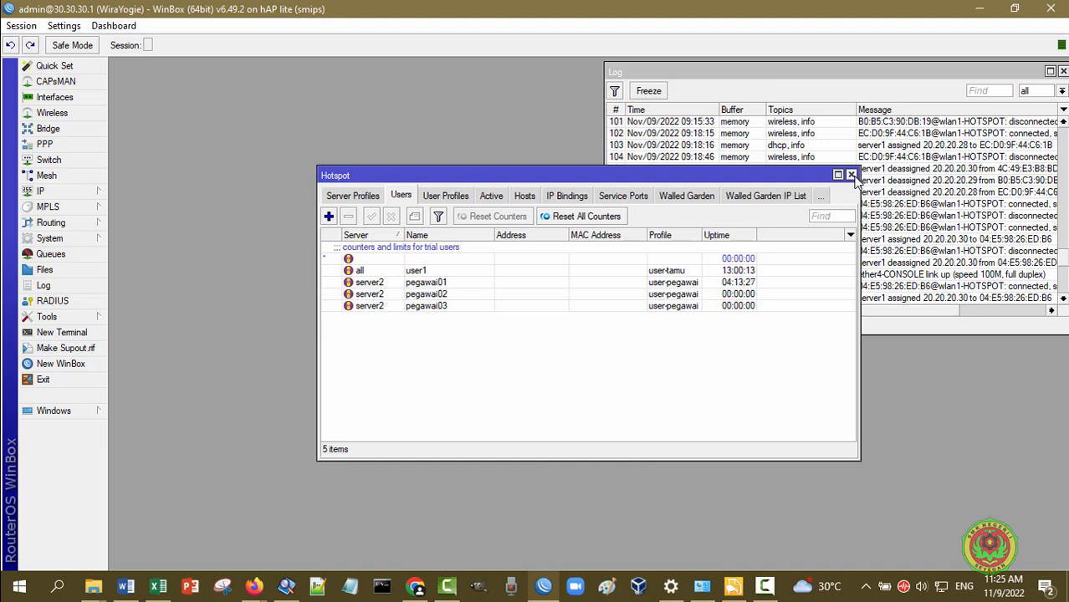
{"action": "left_click", "coordinate": [852, 174]}
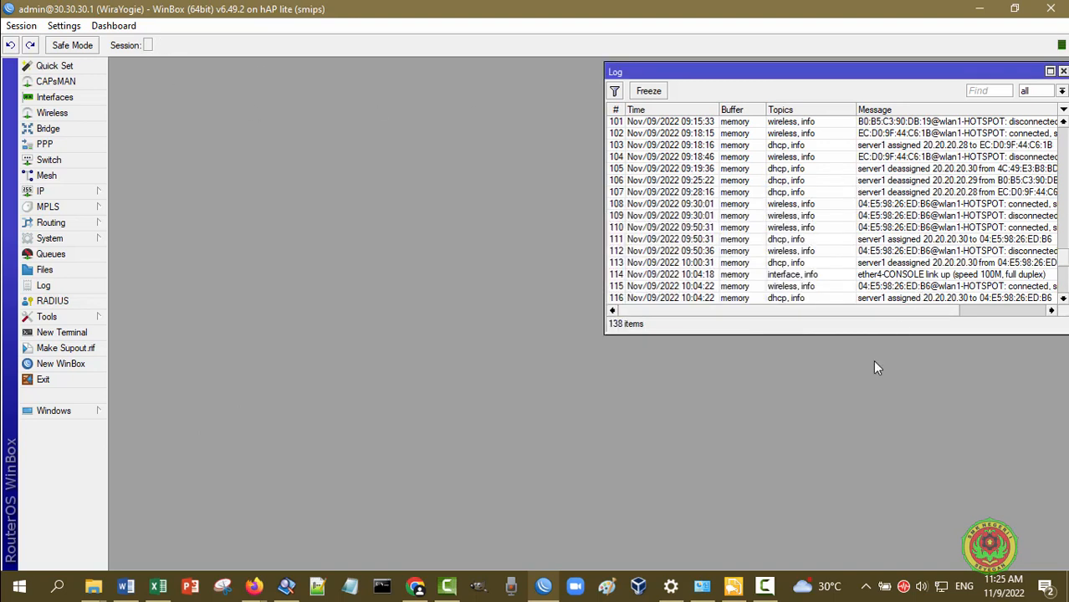
{"action": "left_click", "coordinate": [733, 586]}
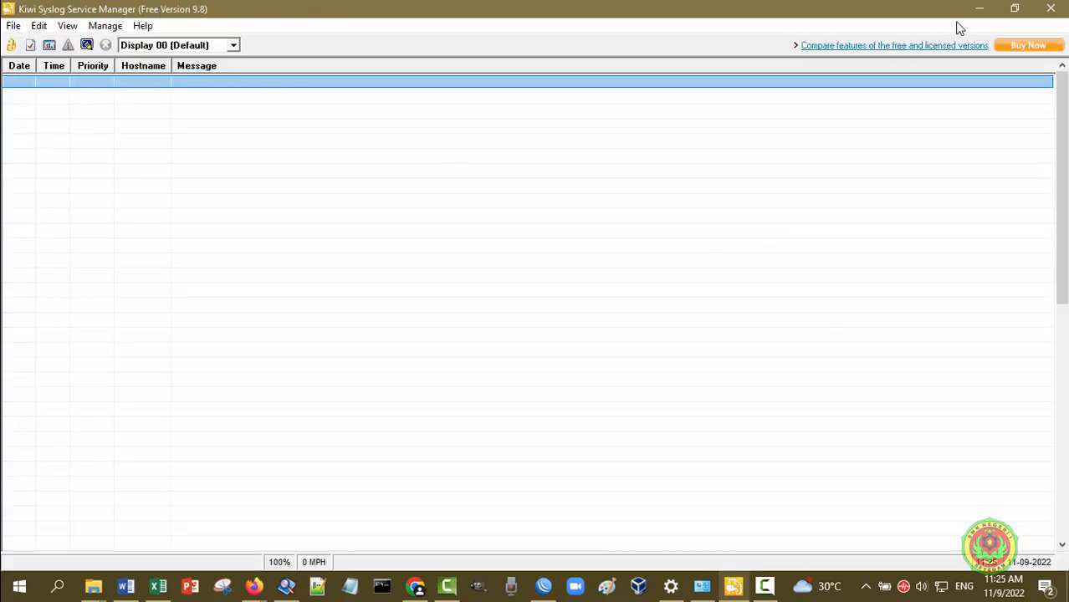
{"action": "left_click", "coordinate": [977, 15]}
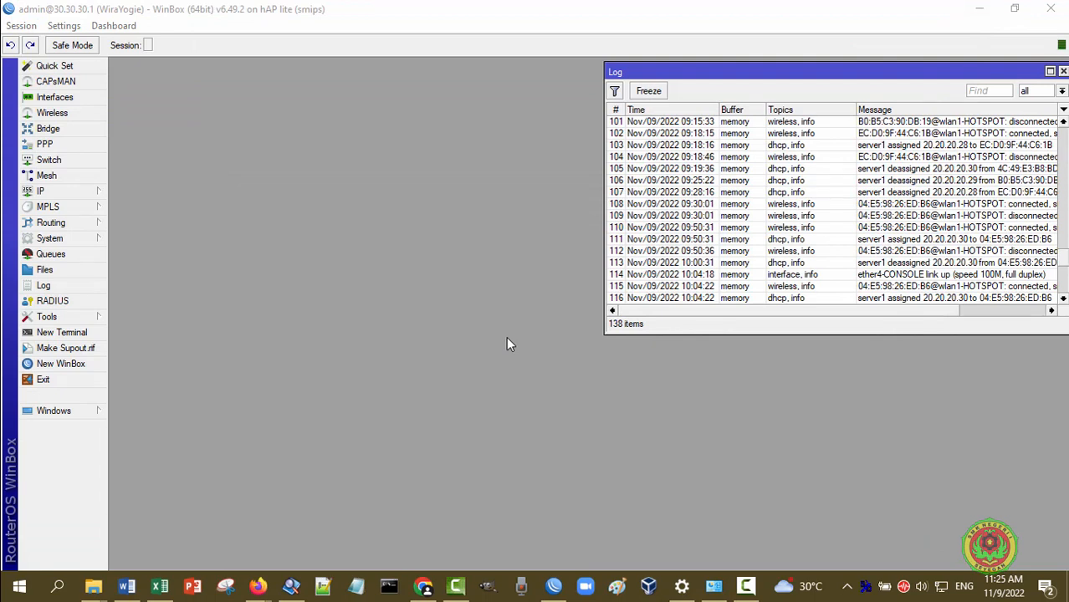
Open System > Logging and the remote action, enlarging it to show syslog options
{"action": "left_click", "coordinate": [74, 241]}
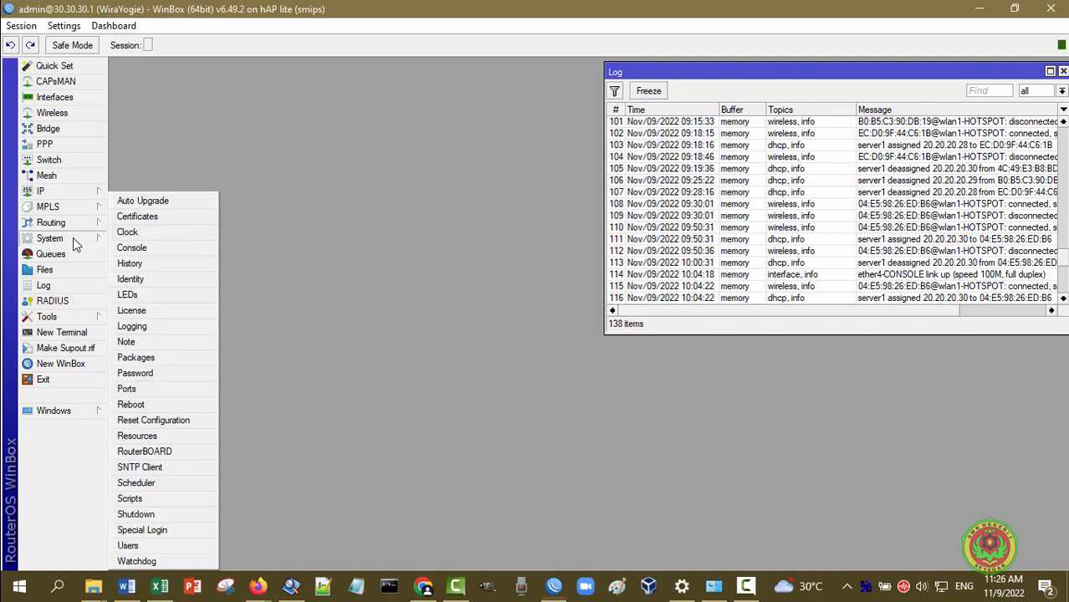
{"action": "left_click", "coordinate": [162, 333]}
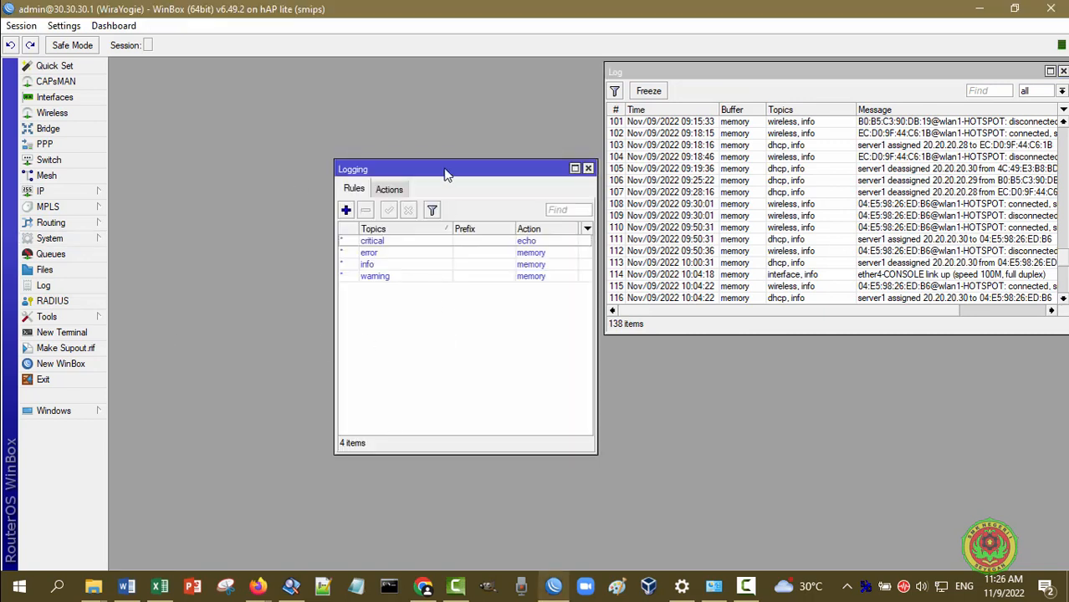
{"action": "left_click_drag", "start_coordinate": [442, 166], "coordinate": [277, 115]}
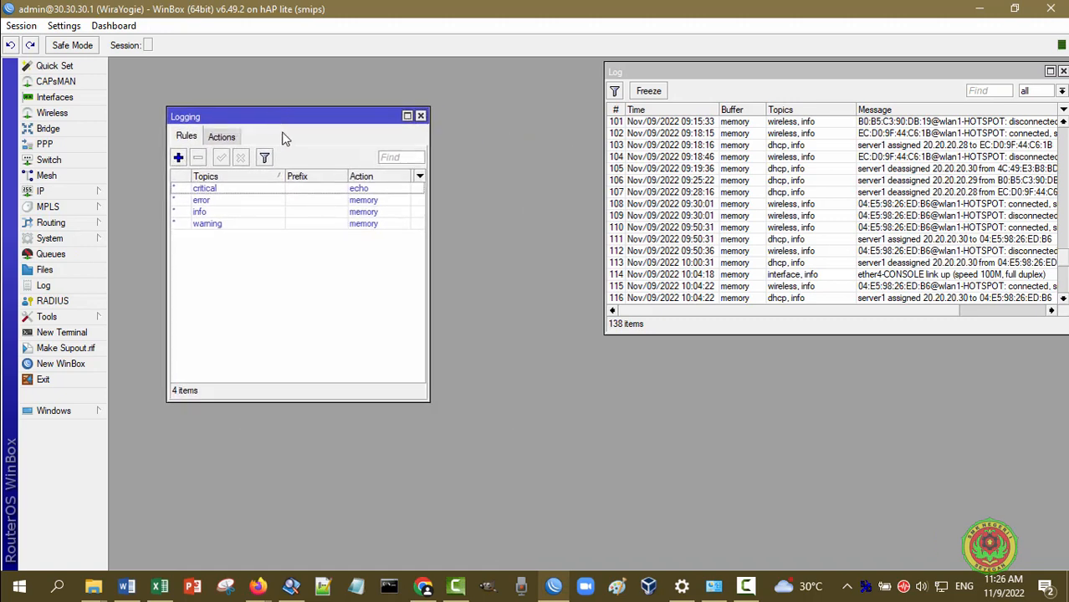
{"action": "left_click", "coordinate": [230, 136]}
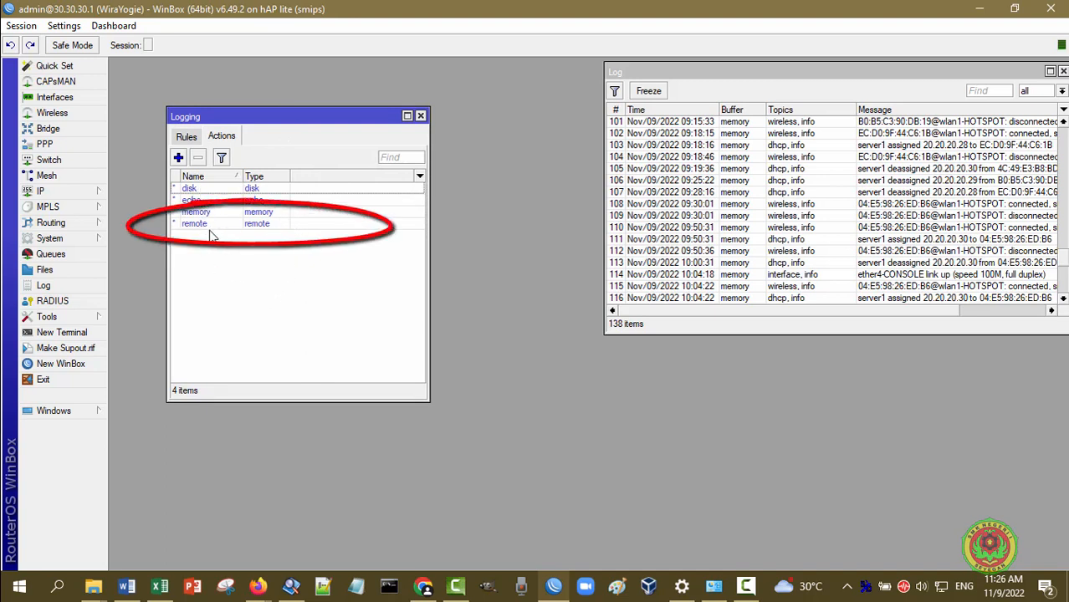
{"action": "double_click", "coordinate": [265, 225]}
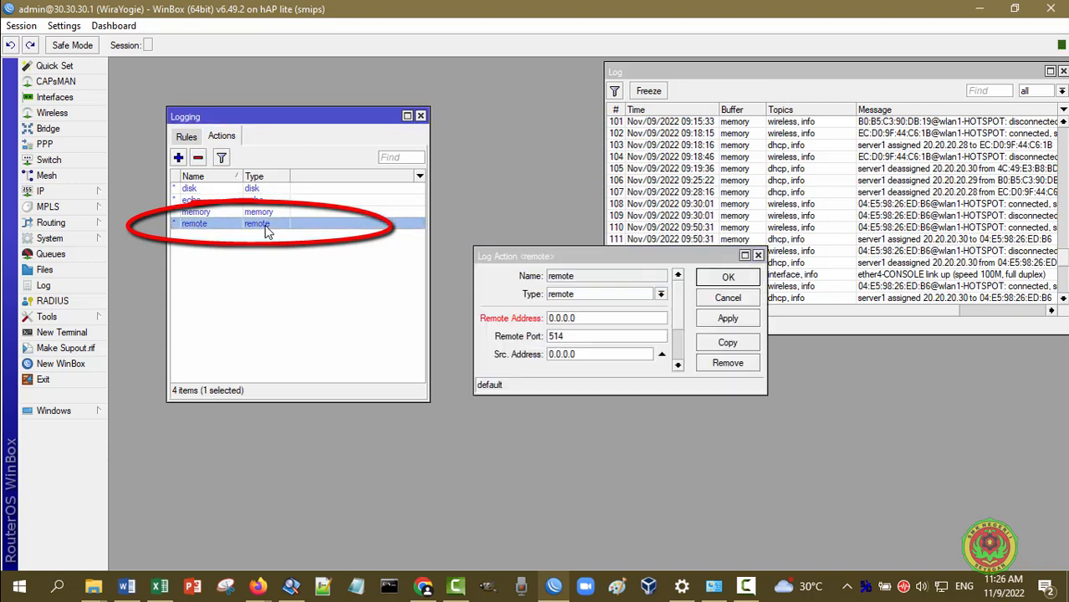
{"action": "left_click", "coordinate": [597, 257]}
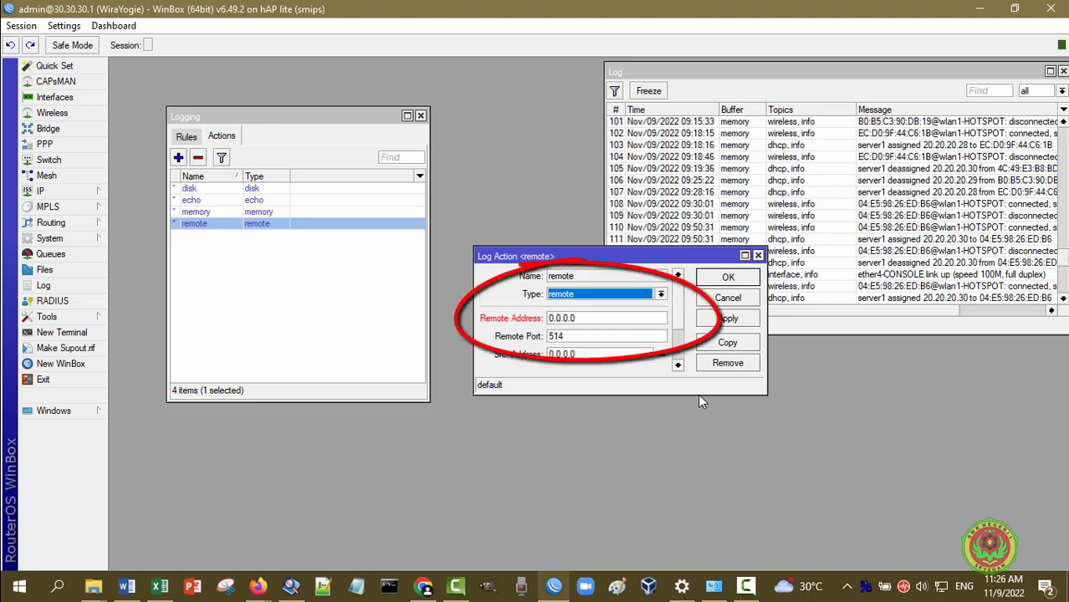
{"action": "left_click_drag", "start_coordinate": [698, 394], "coordinate": [699, 471]}
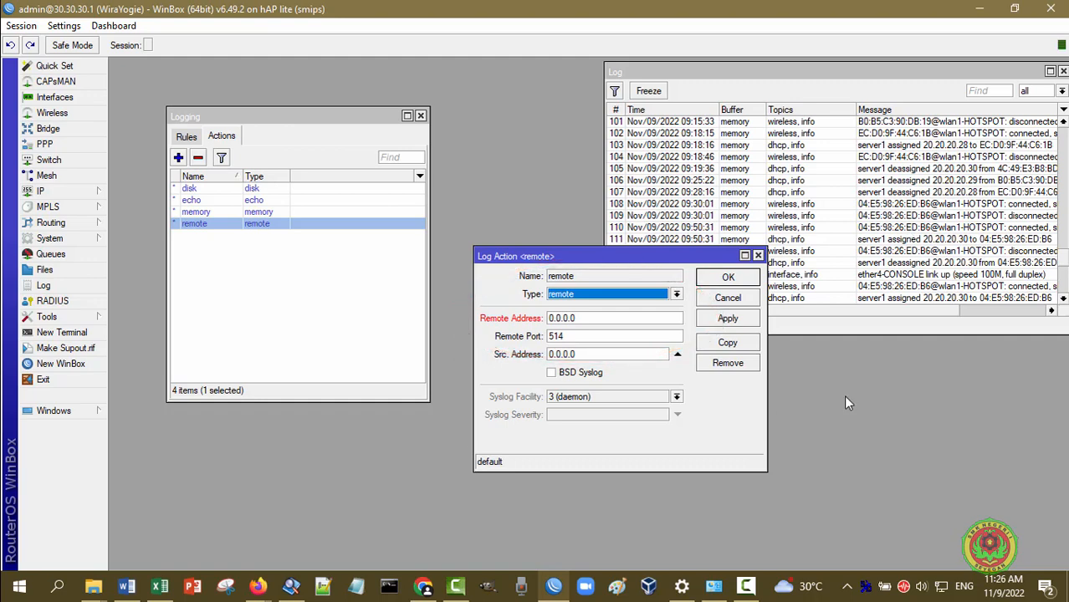
Set the remote action's Remote Address to 30.30.30.2, port 514, and apply
{"action": "double_click", "coordinate": [866, 586]}
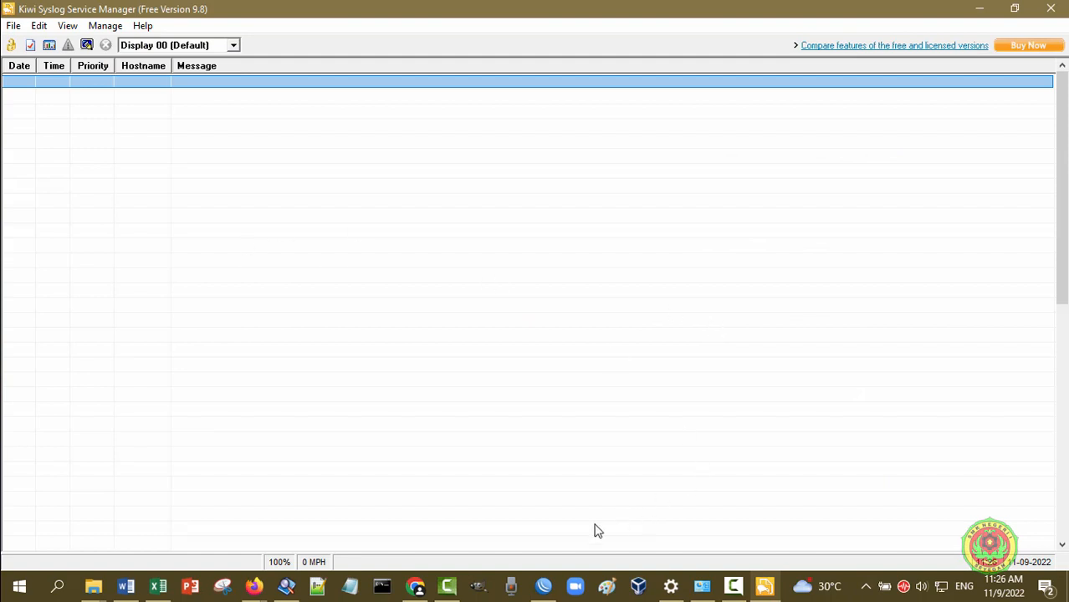
{"action": "left_click", "coordinate": [543, 585]}
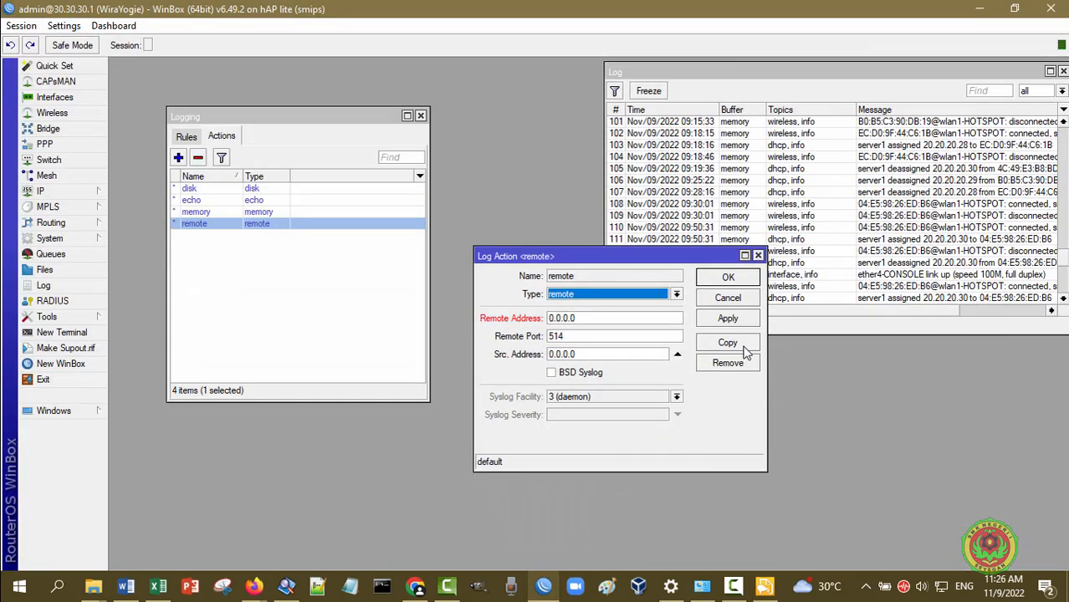
{"action": "double_click", "coordinate": [557, 319]}
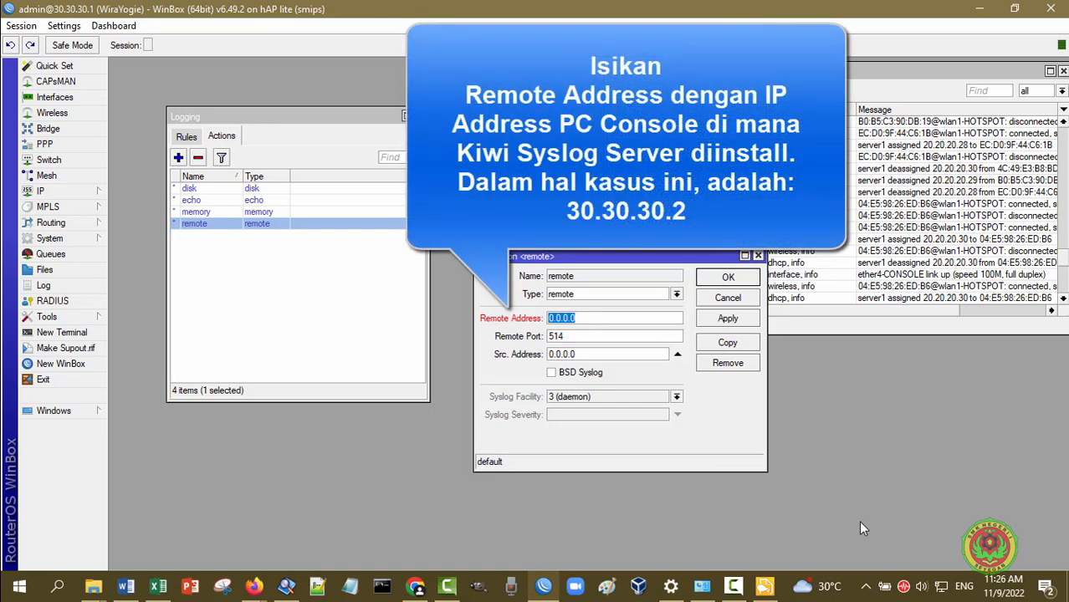
{"action": "type", "text": "30.30.30."}
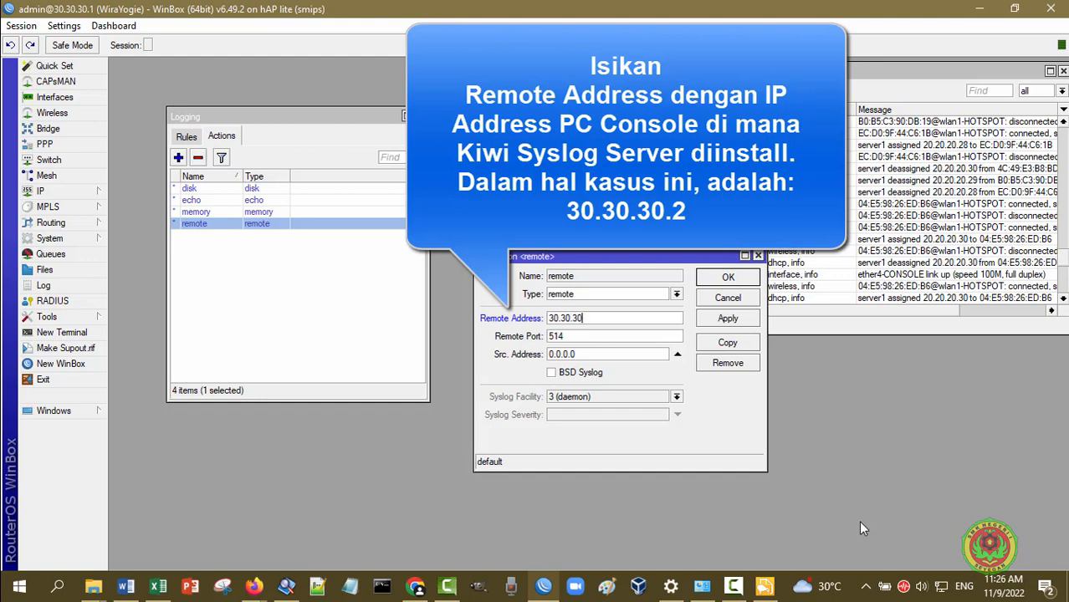
{"action": "type", "text": "2"}
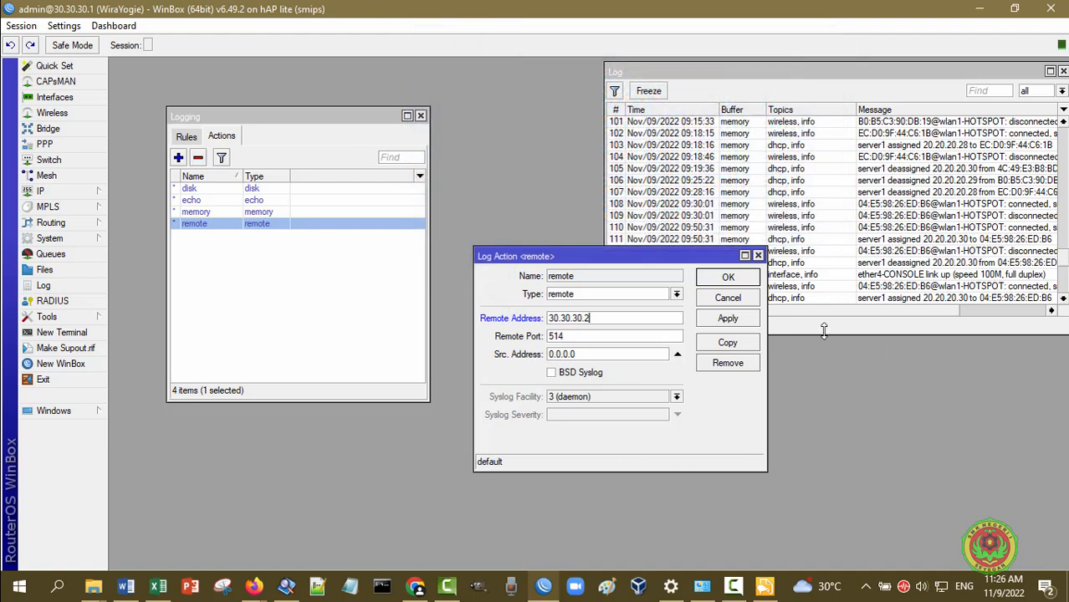
{"action": "left_click", "coordinate": [736, 321]}
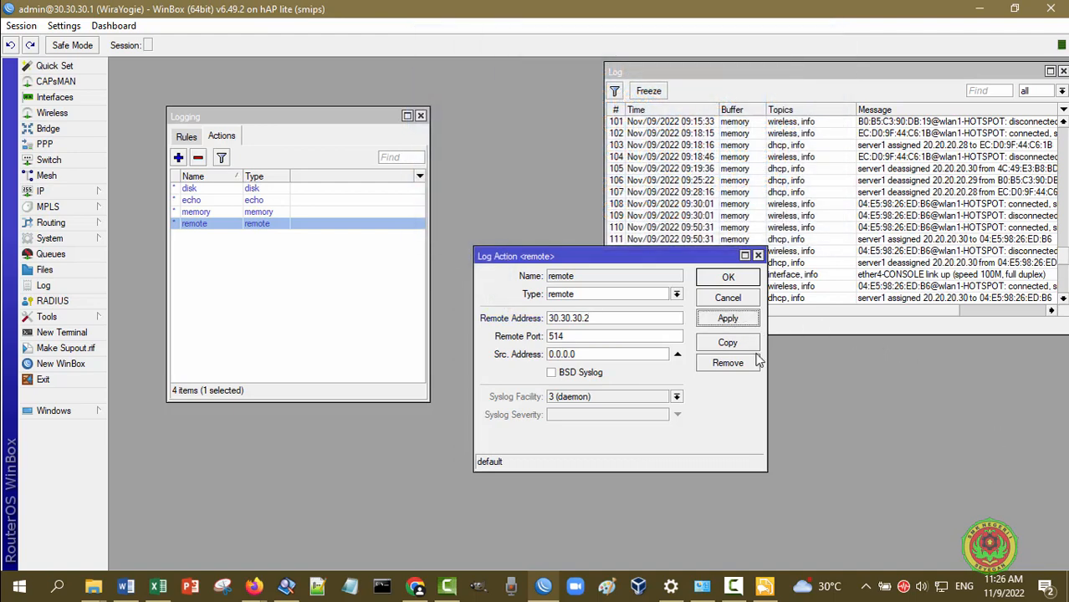
{"action": "left_click", "coordinate": [740, 281]}
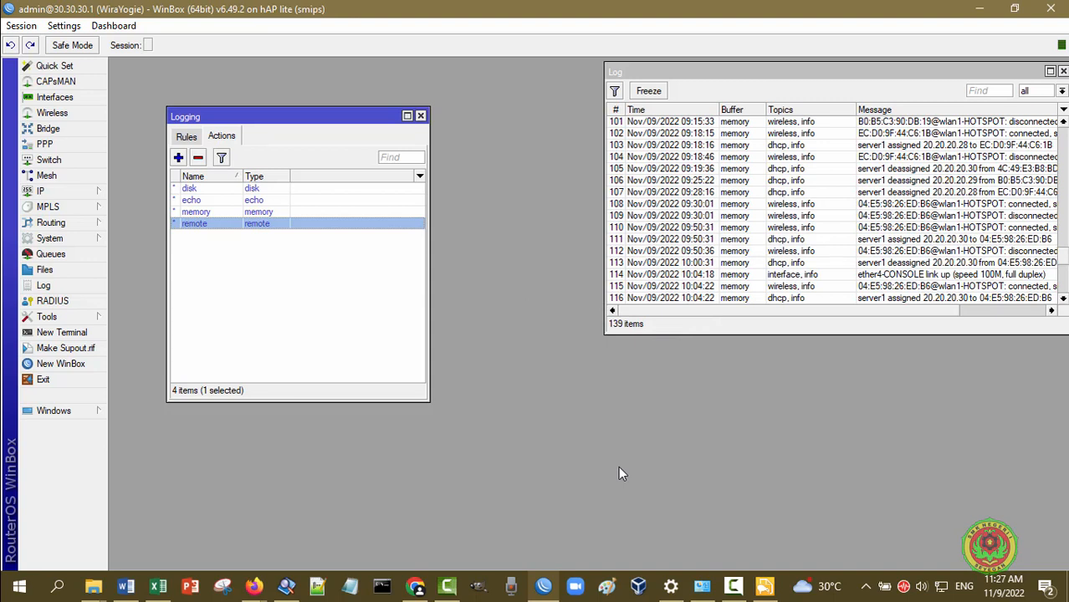
Change the error logging rule's action to remote
{"action": "left_click", "coordinate": [186, 137]}
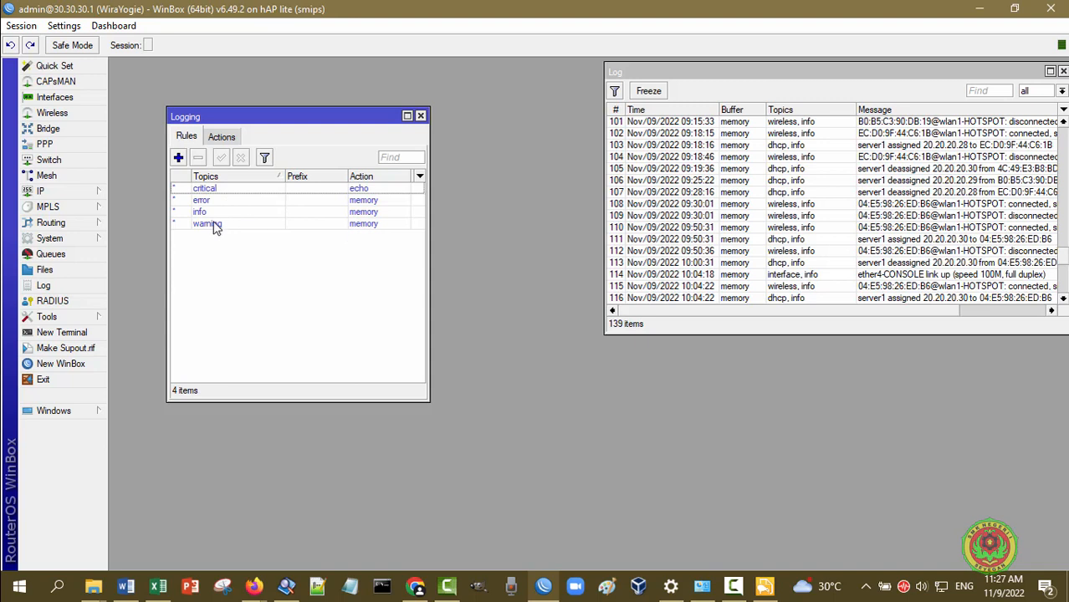
{"action": "double_click", "coordinate": [381, 200]}
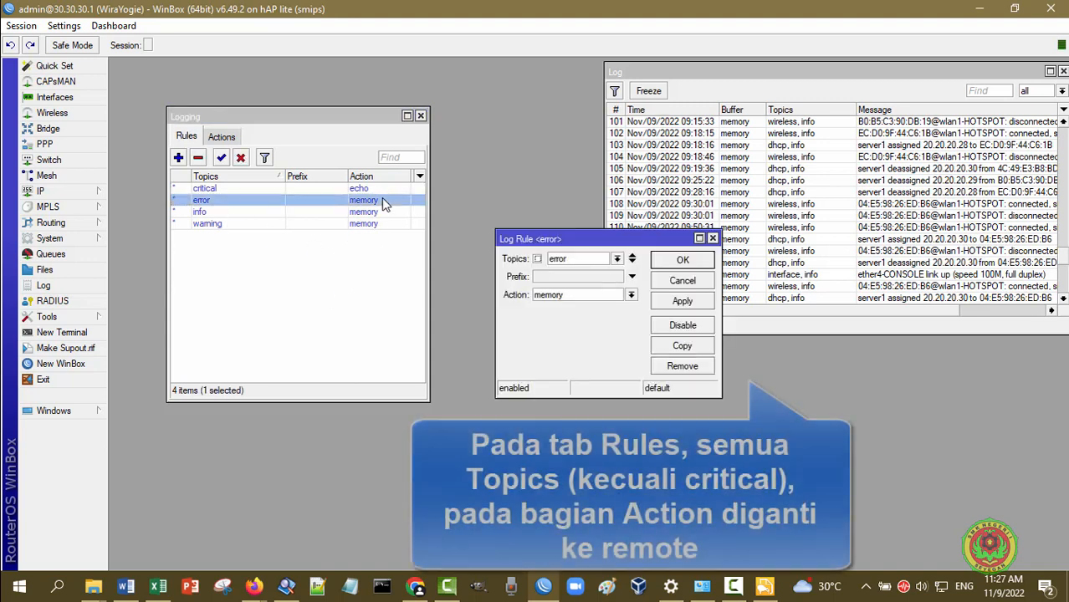
{"action": "left_click", "coordinate": [631, 296]}
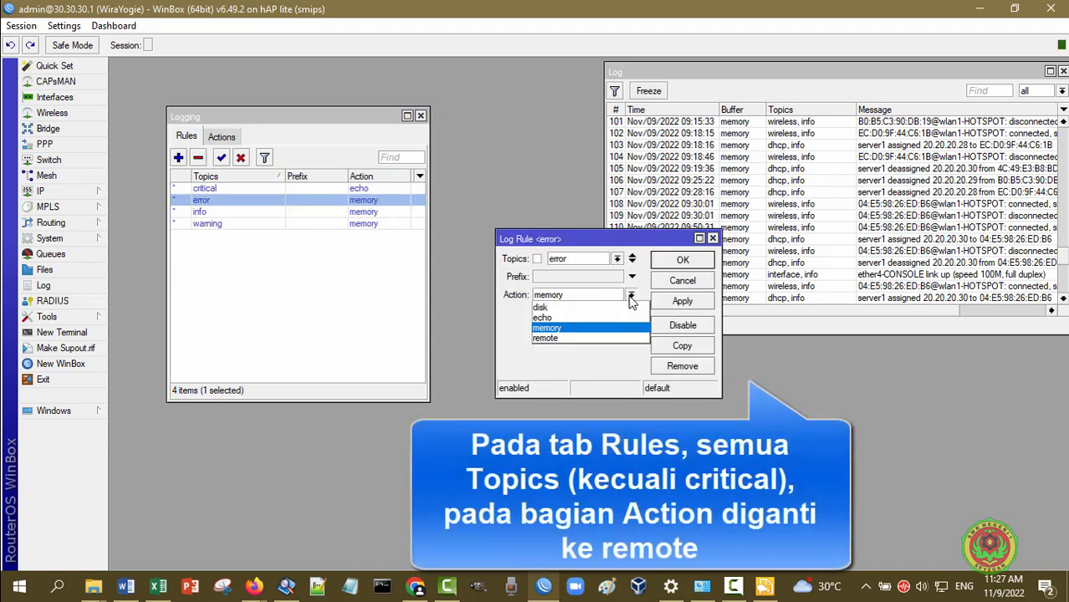
{"action": "left_click", "coordinate": [581, 339]}
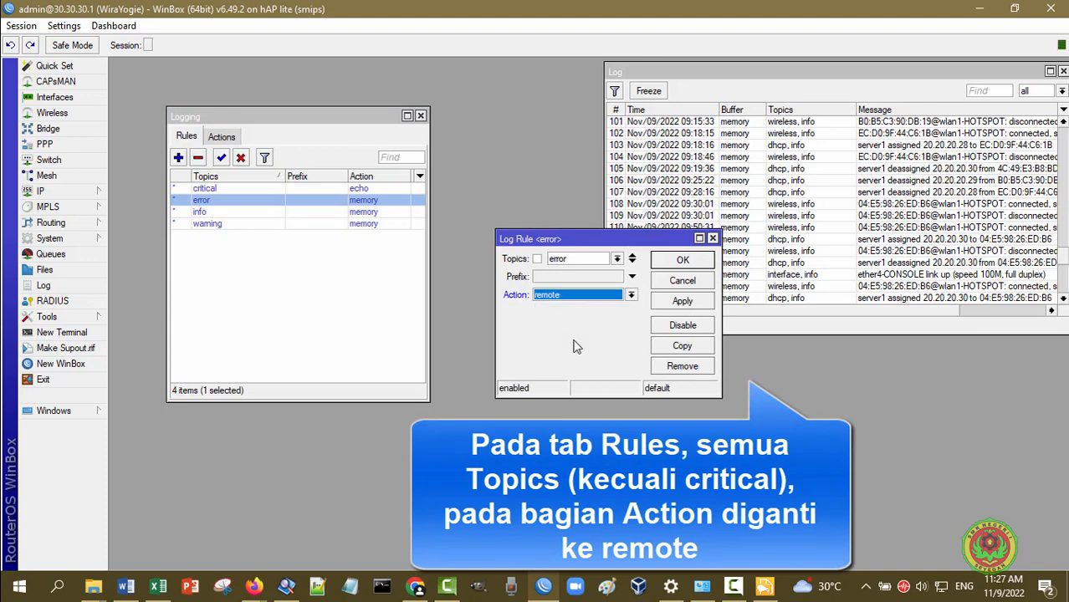
{"action": "left_click", "coordinate": [665, 306]}
{"action": "left_click", "coordinate": [684, 261]}
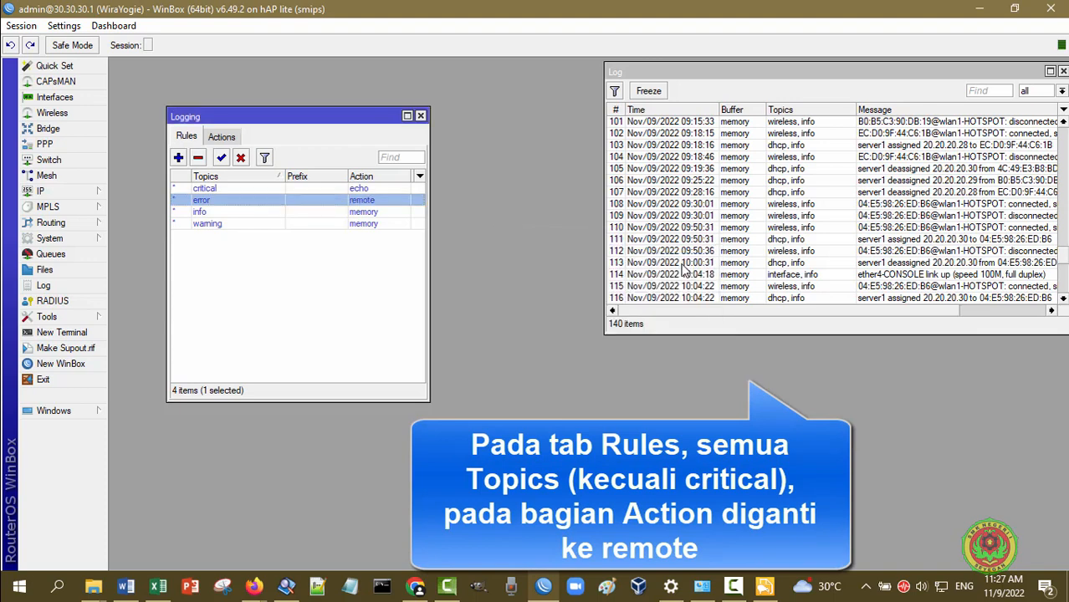
Change the info and warning logging rules' actions to remote as well
{"action": "left_click", "coordinate": [338, 214]}
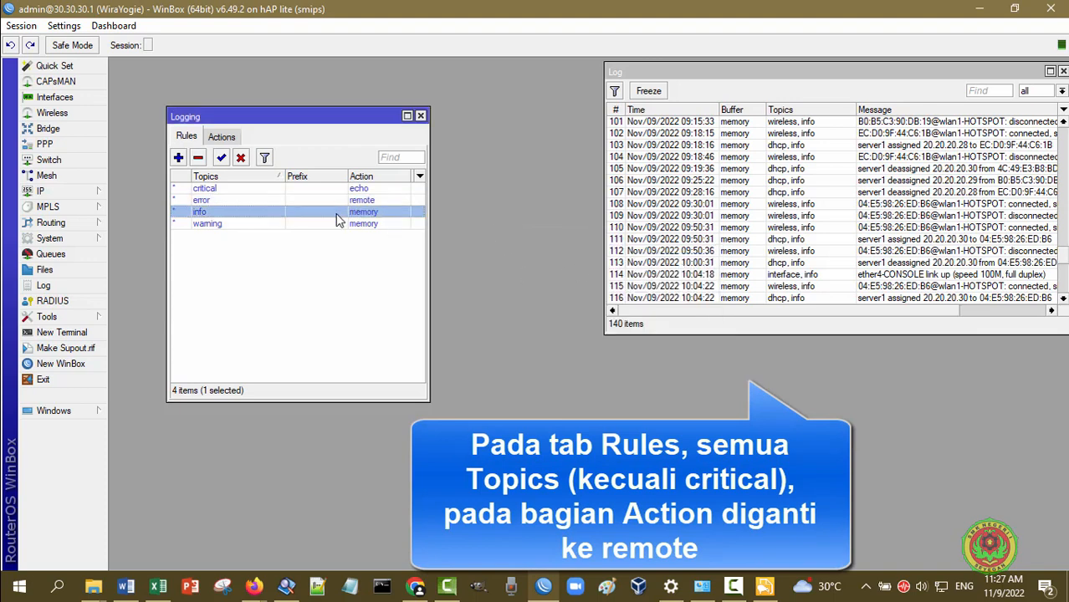
{"action": "double_click", "coordinate": [378, 219]}
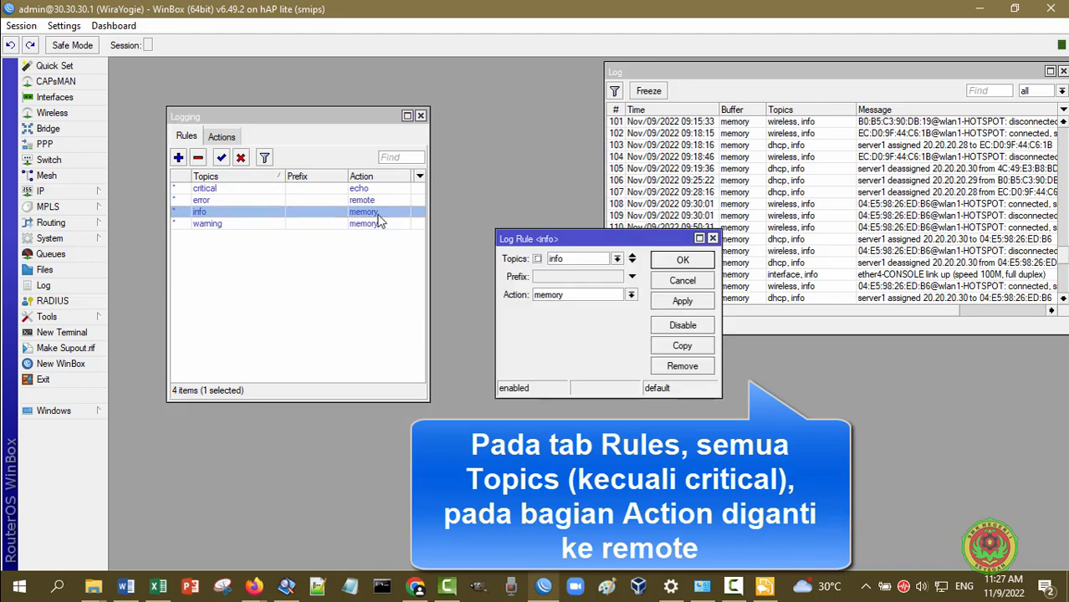
{"action": "left_click", "coordinate": [631, 296]}
{"action": "left_click", "coordinate": [577, 338]}
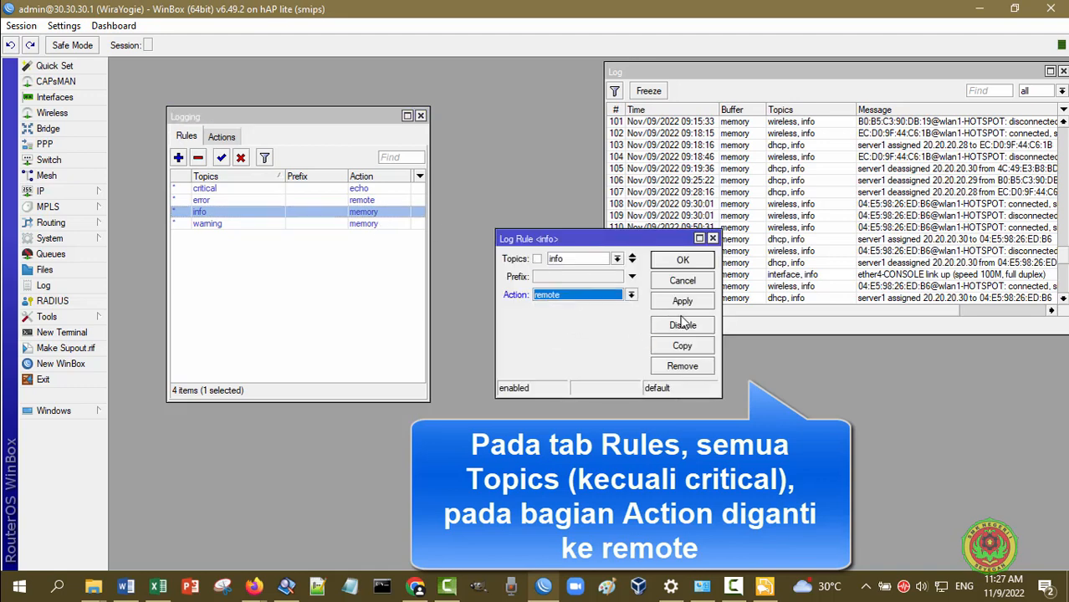
{"action": "left_click", "coordinate": [686, 303]}
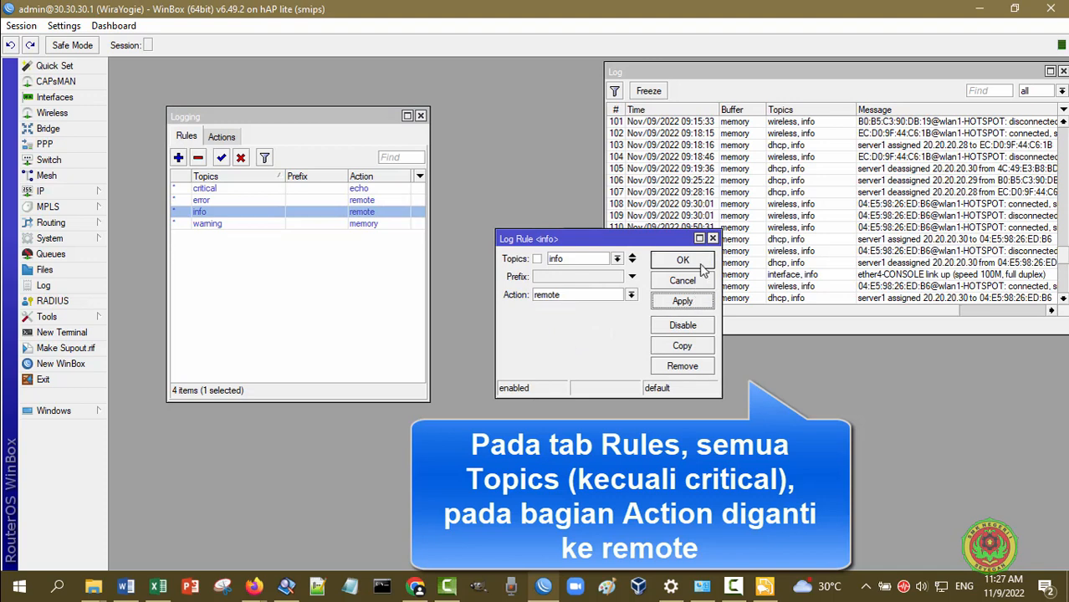
{"action": "left_click", "coordinate": [699, 263]}
{"action": "left_click", "coordinate": [353, 225]}
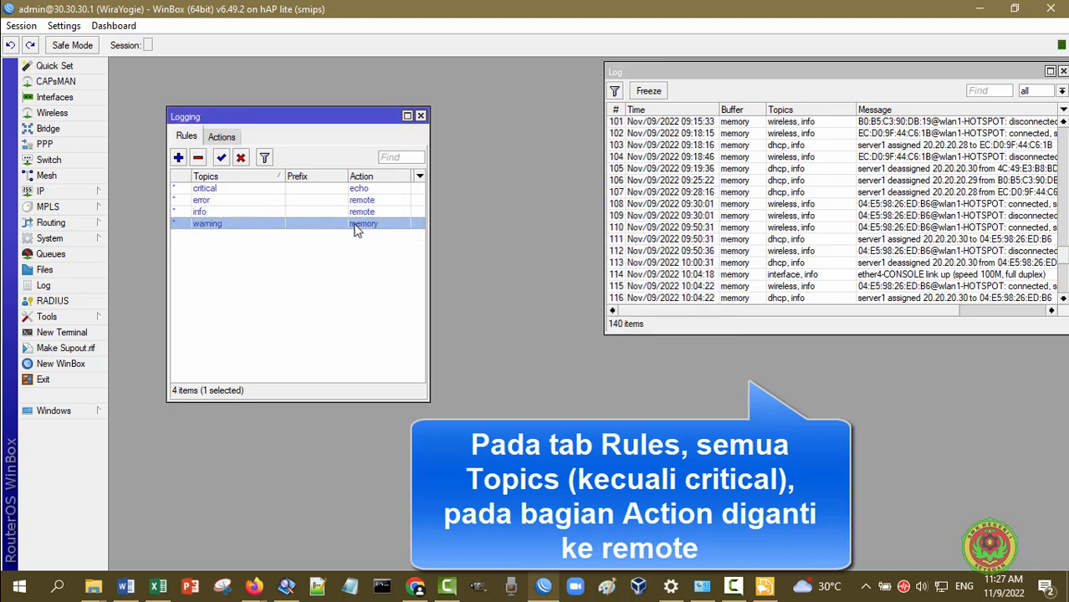
{"action": "double_click", "coordinate": [379, 226]}
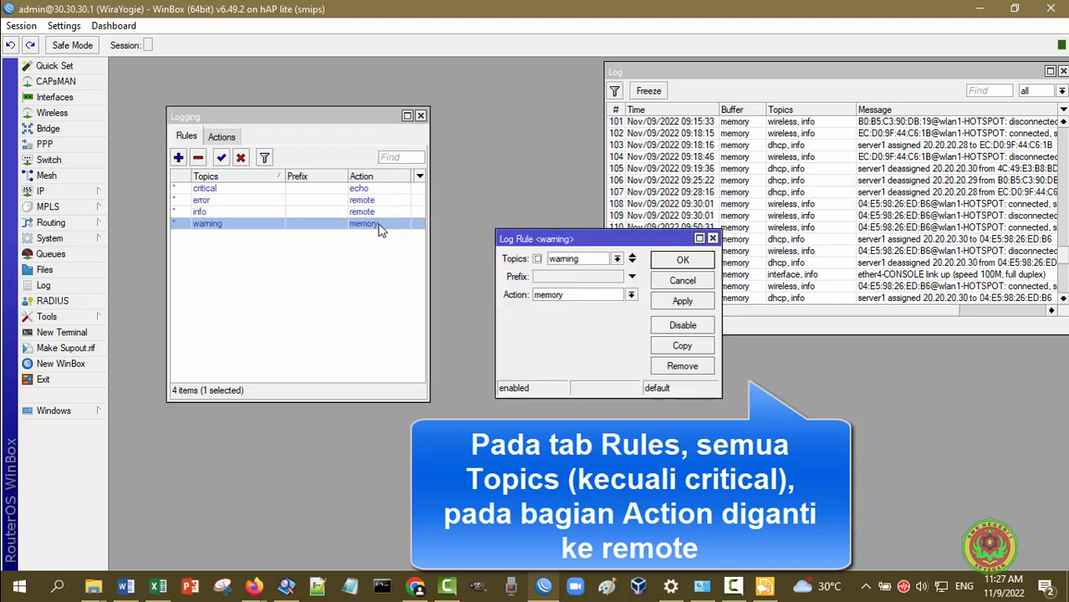
{"action": "left_click", "coordinate": [630, 296]}
{"action": "left_click", "coordinate": [581, 338]}
{"action": "left_click", "coordinate": [683, 301]}
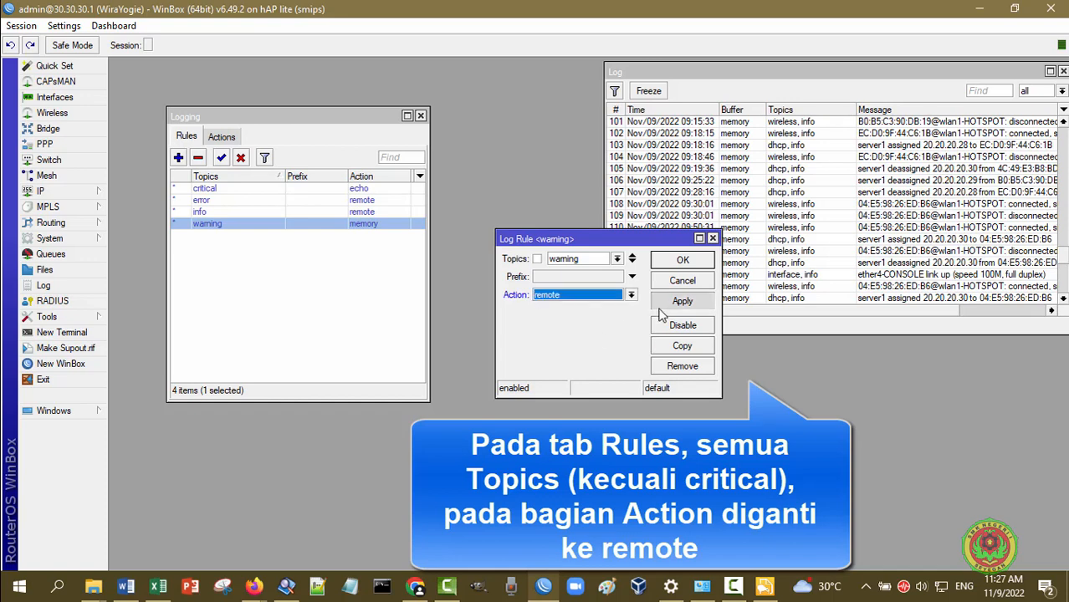
{"action": "left_click", "coordinate": [683, 260]}
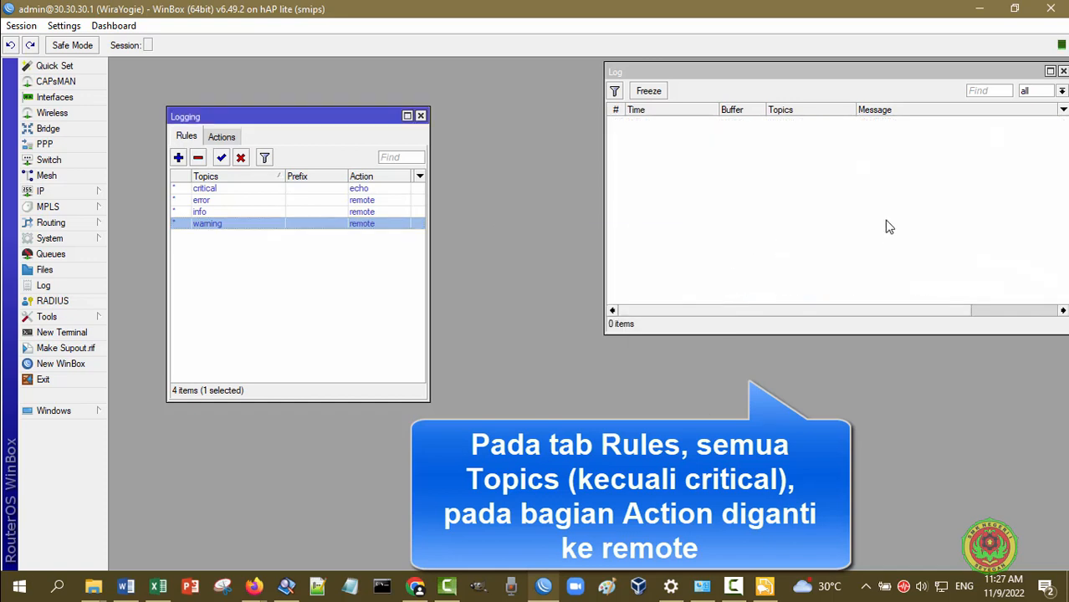
Move the emptied Log window aside and bring Kiwi Syslog Service Manager to the front
{"action": "left_click", "coordinate": [834, 73]}
{"action": "left_click_drag", "start_coordinate": [867, 71], "coordinate": [732, 95]}
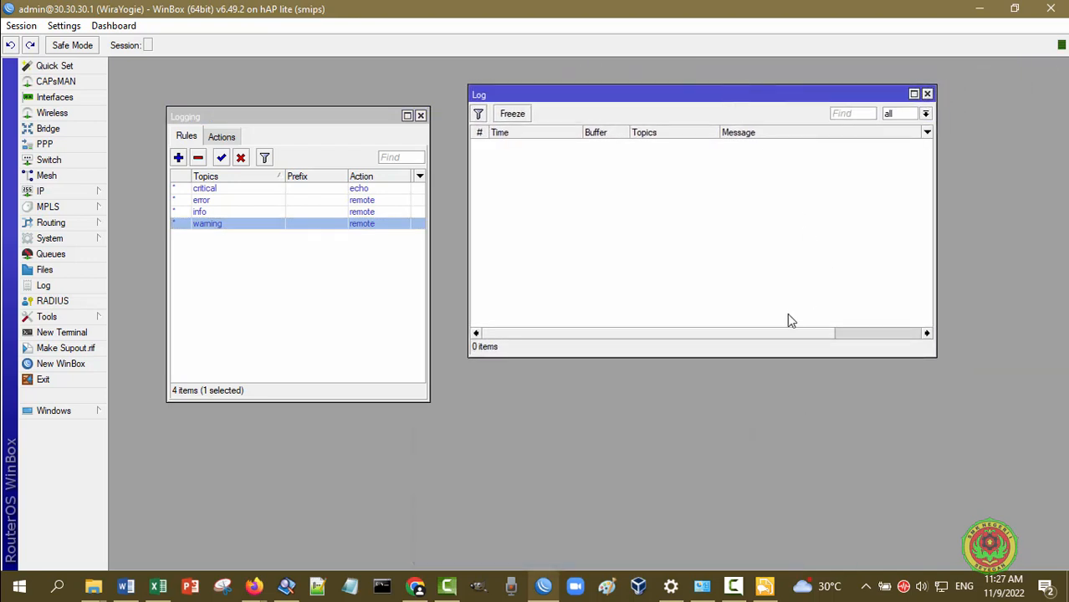
{"action": "left_click_drag", "start_coordinate": [780, 333], "coordinate": [456, 292]}
{"action": "left_click", "coordinate": [765, 586]}
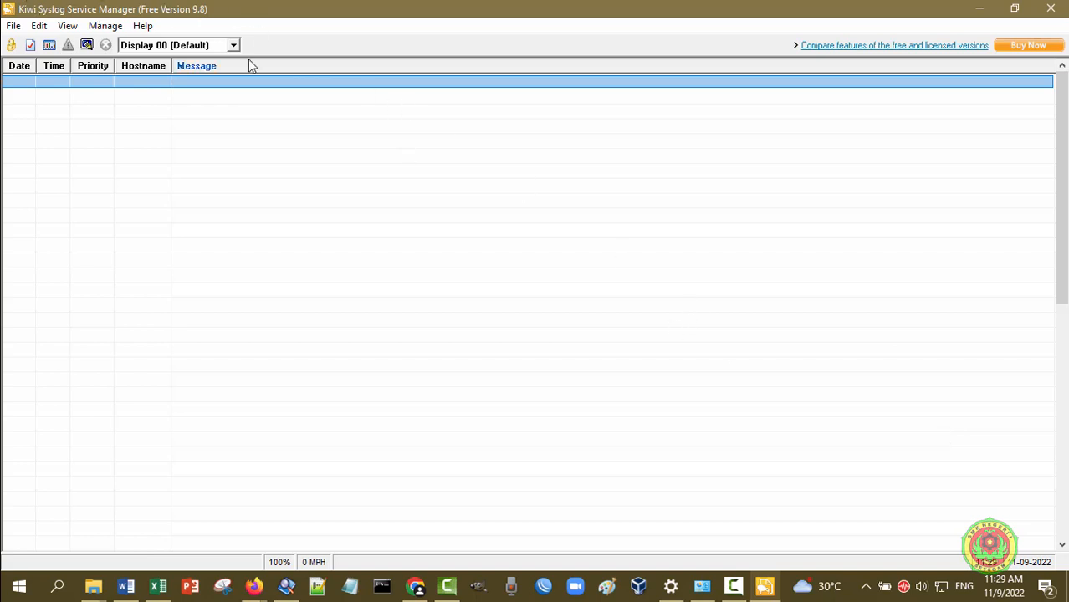
Open Kiwi Syslog Server Setup from the File menu and go to its Inputs page
{"action": "left_click", "coordinate": [13, 26]}
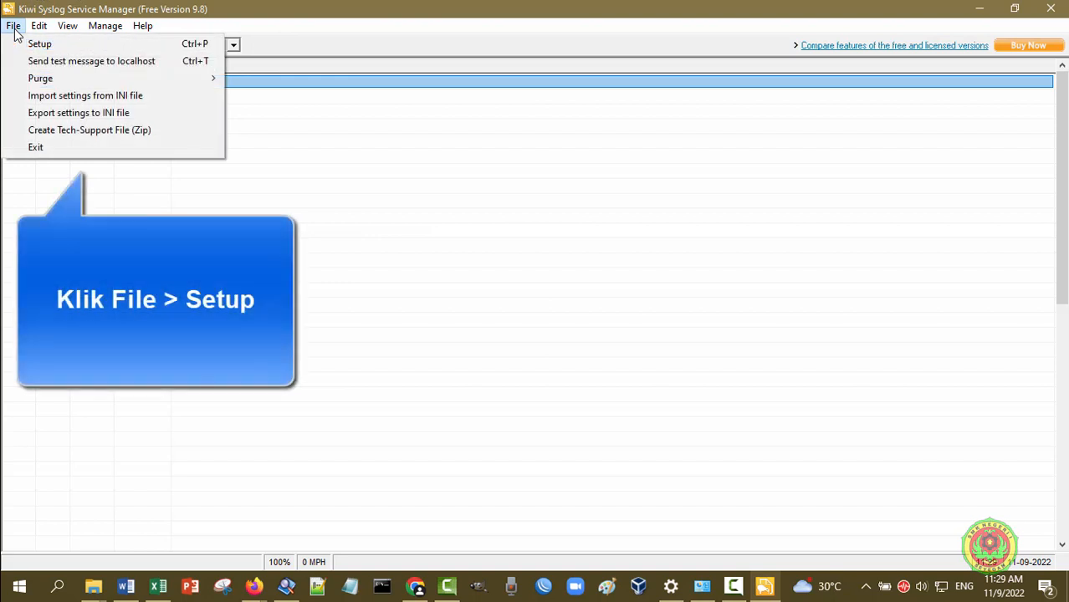
{"action": "left_click", "coordinate": [14, 45]}
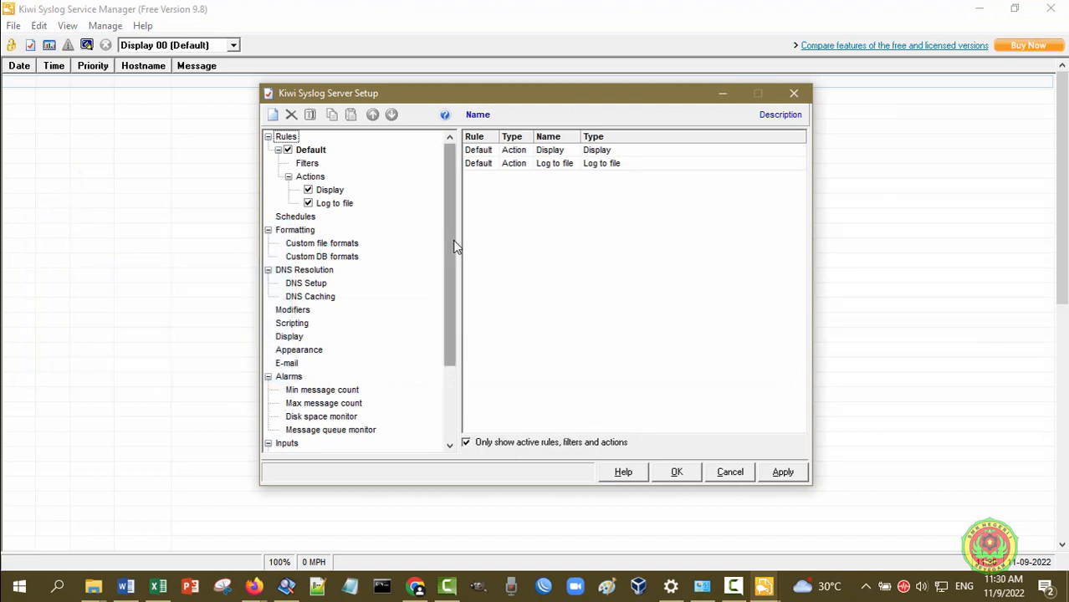
{"action": "left_click_drag", "start_coordinate": [453, 240], "coordinate": [442, 381]}
{"action": "left_click", "coordinate": [287, 337]}
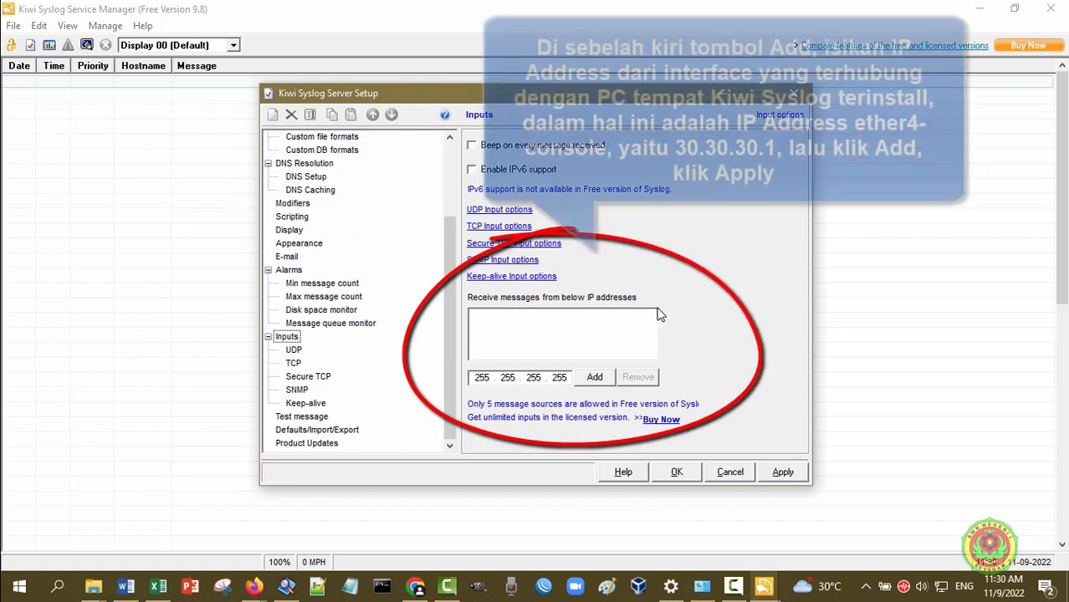
Add 30.30.30.1 to the list of allowed sender IP addresses
{"action": "left_click", "coordinate": [574, 318]}
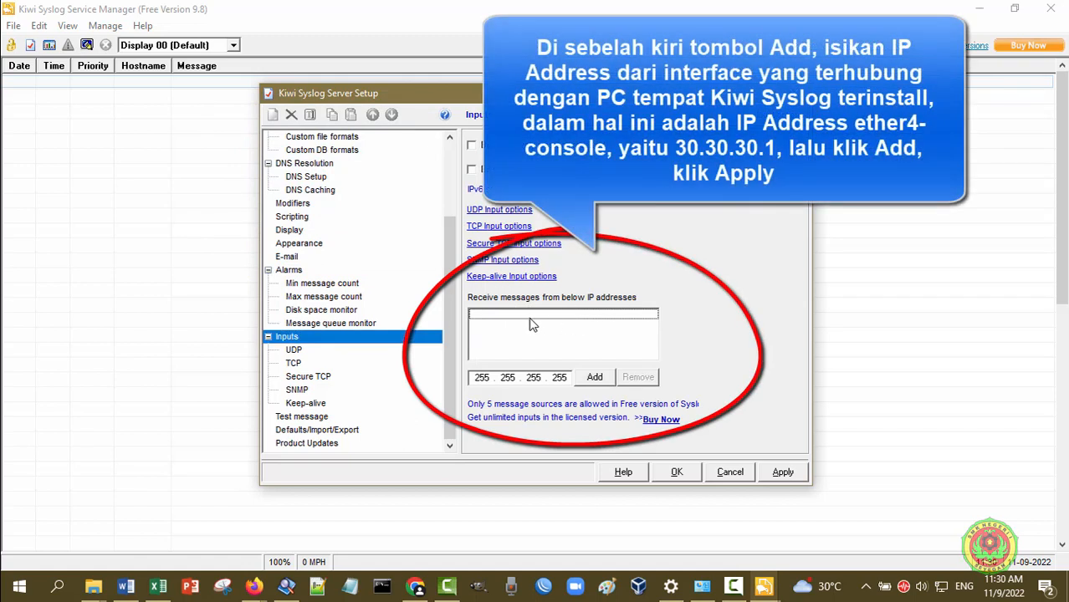
{"action": "left_click", "coordinate": [489, 378]}
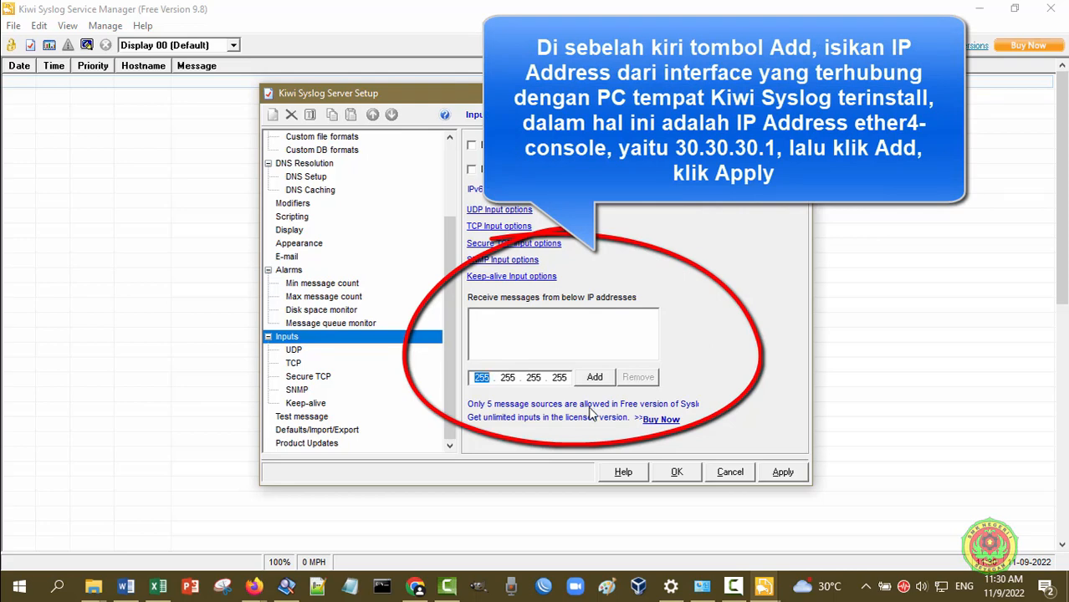
{"action": "type", "text": "30"}
{"action": "left_click", "coordinate": [509, 377]}
{"action": "type", "text": "30"}
{"action": "left_click", "coordinate": [536, 378]}
{"action": "type", "text": "30"}
{"action": "left_click", "coordinate": [554, 378]}
{"action": "type", "text": "1"}
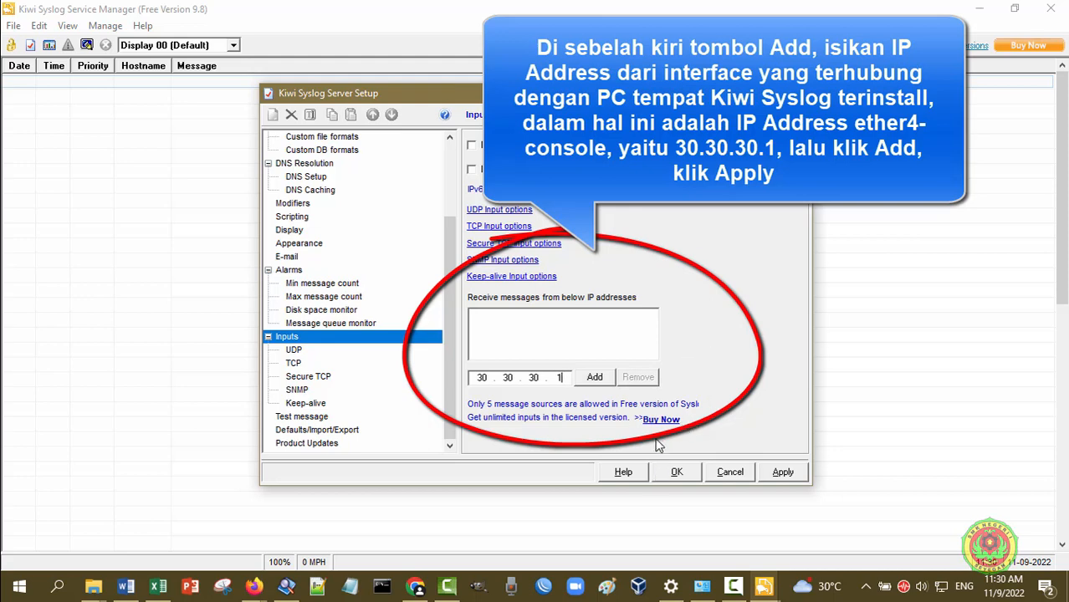
{"action": "left_click", "coordinate": [594, 379]}
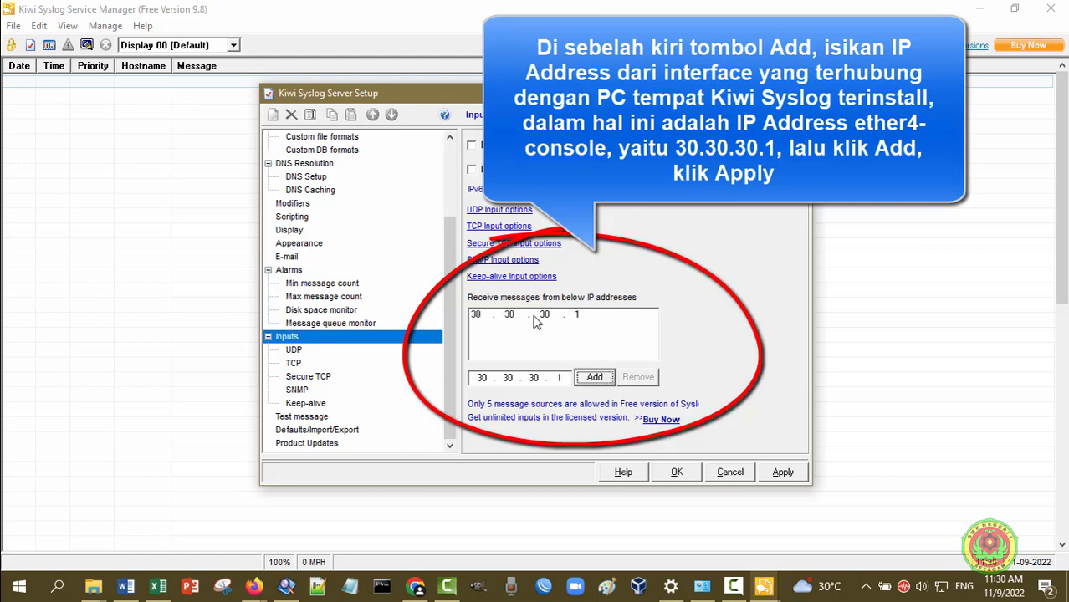
Apply the new input settings and close the setup with OK
{"action": "left_click", "coordinate": [537, 317]}
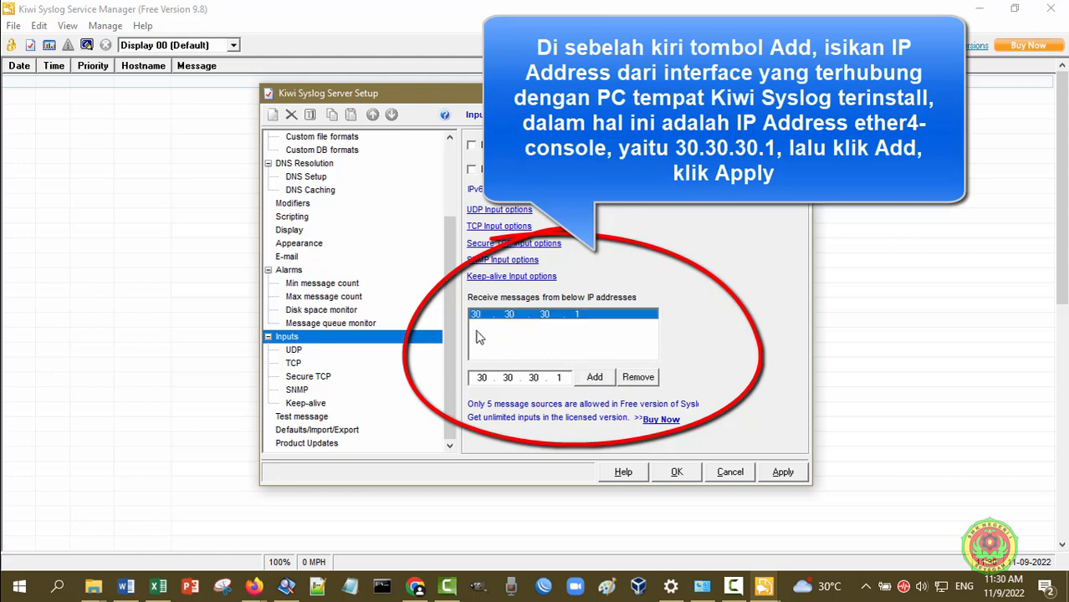
{"action": "left_click", "coordinate": [784, 474]}
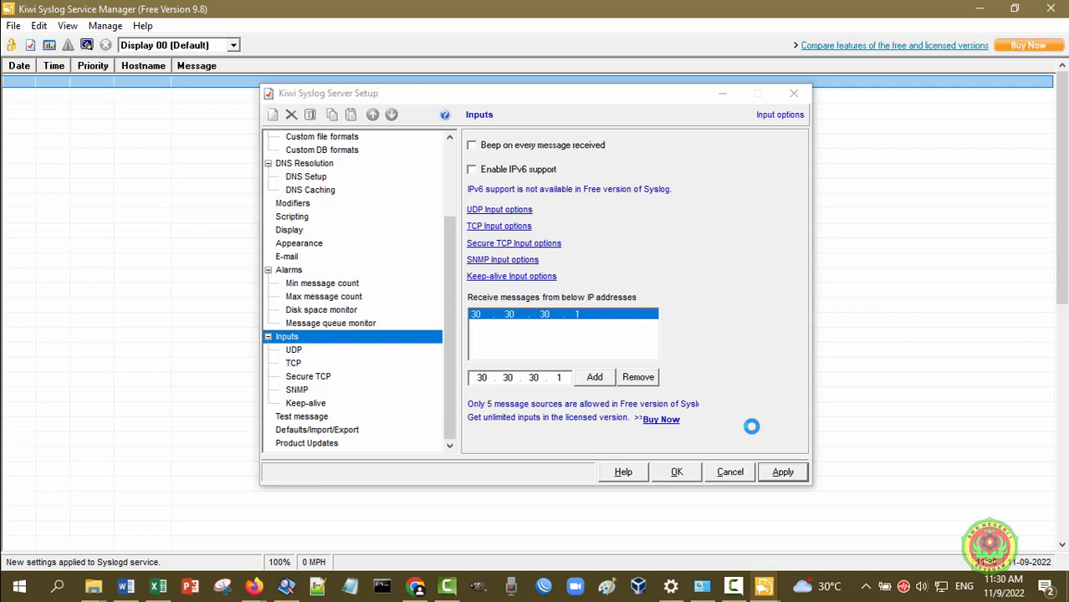
{"action": "left_click", "coordinate": [691, 473]}
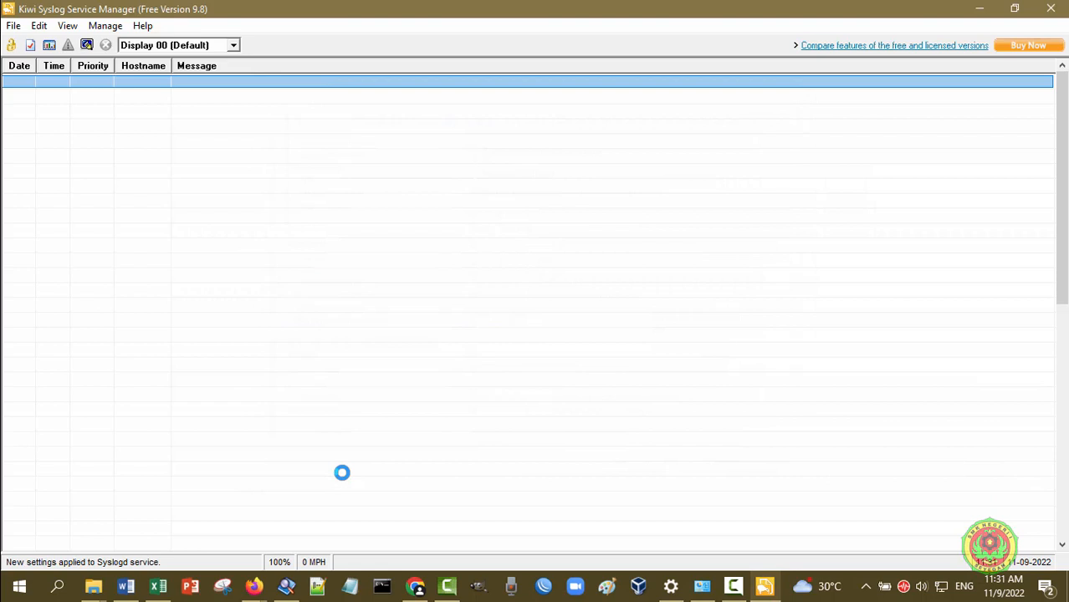
Attempt a WinBox login to neighbor router 30.30.30.1 using a wrong password
{"action": "left_click", "coordinate": [548, 586]}
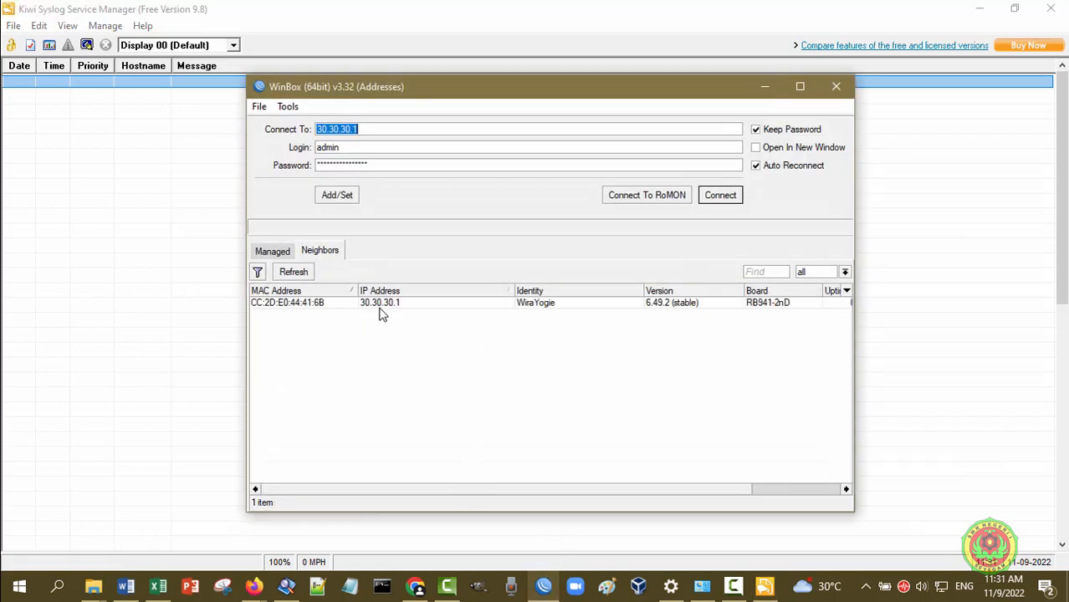
{"action": "left_click", "coordinate": [381, 305]}
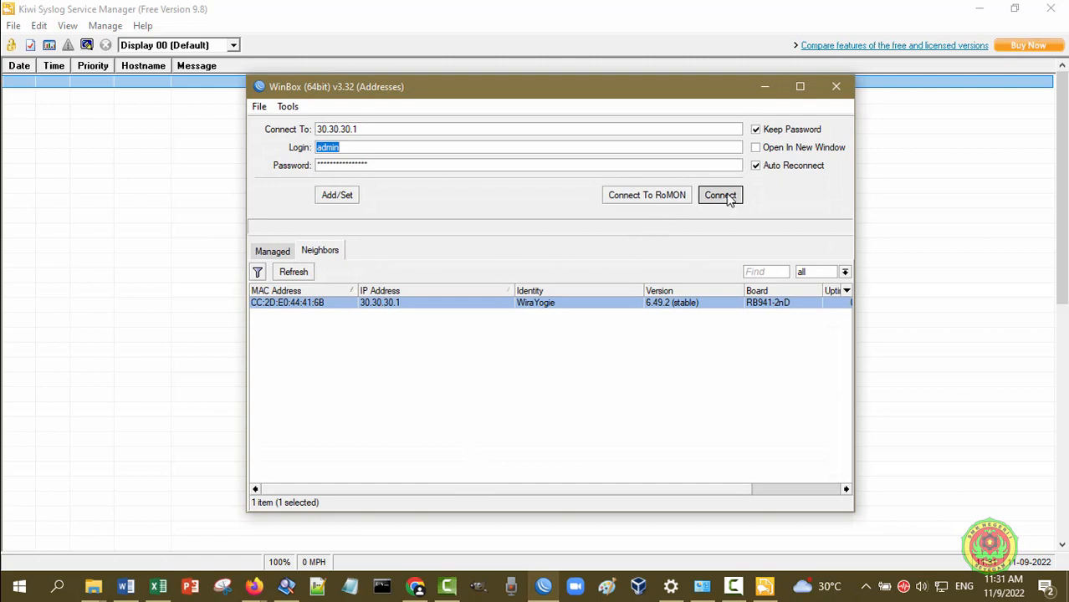
{"action": "left_click", "coordinate": [720, 195]}
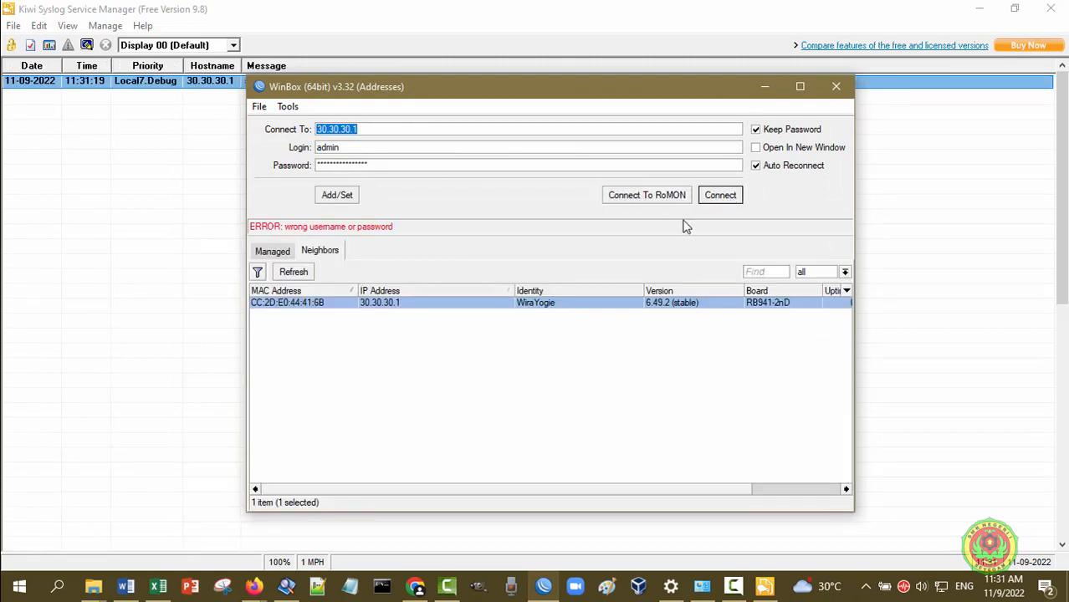
{"action": "left_click_drag", "start_coordinate": [519, 92], "coordinate": [439, 136]}
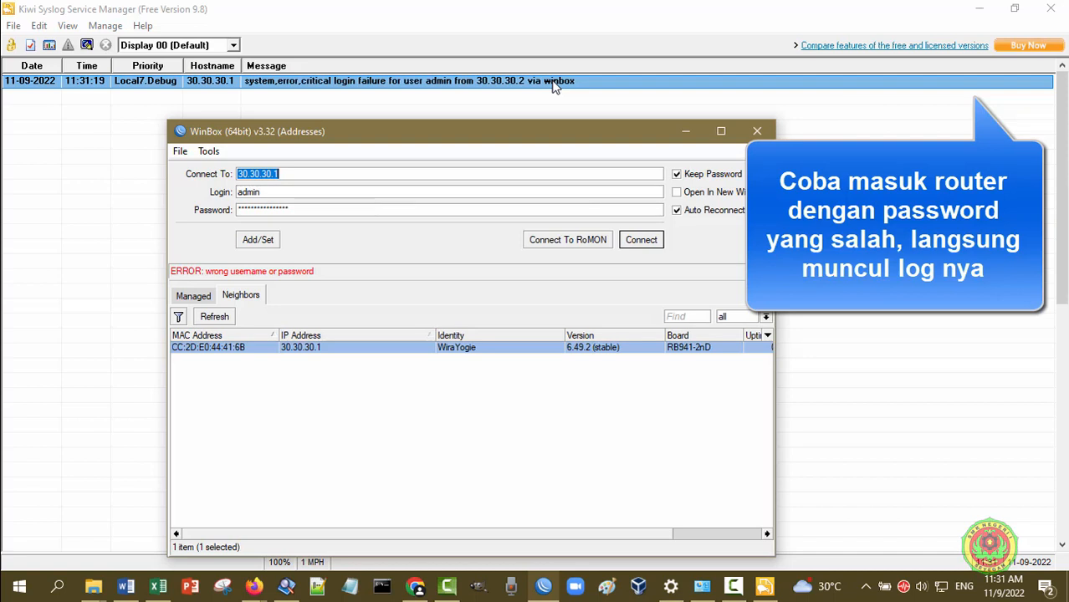
Retry the failed login with an edited wrong password to log another failure
{"action": "left_click", "coordinate": [660, 240]}
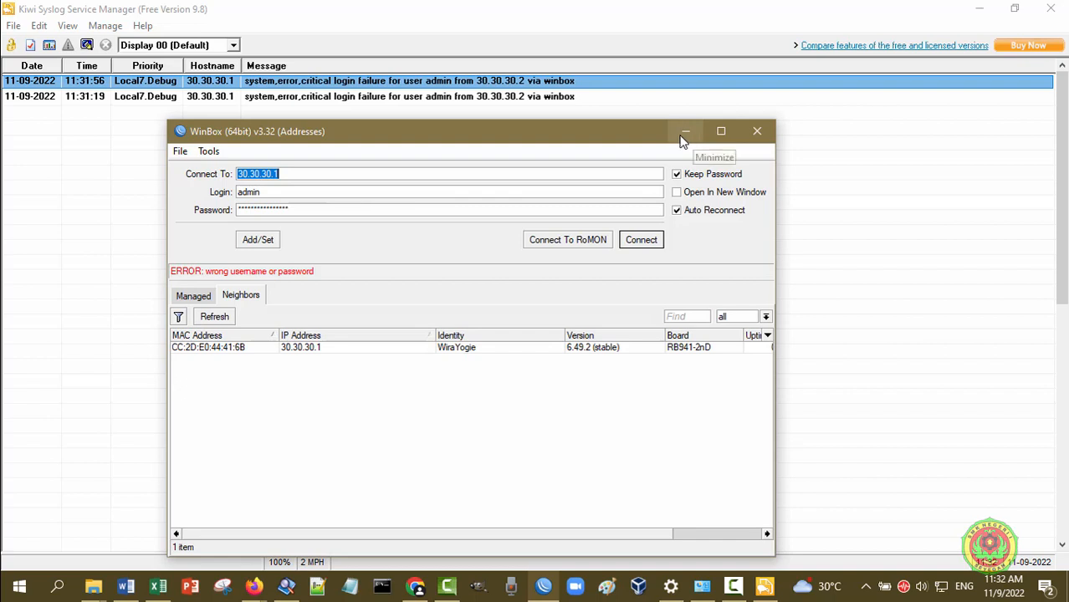
{"action": "left_click", "coordinate": [300, 210]}
{"action": "key", "text": "BackSpace"}
{"action": "key", "text": "BackSpace"}
{"action": "key", "text": "BackSpace"}
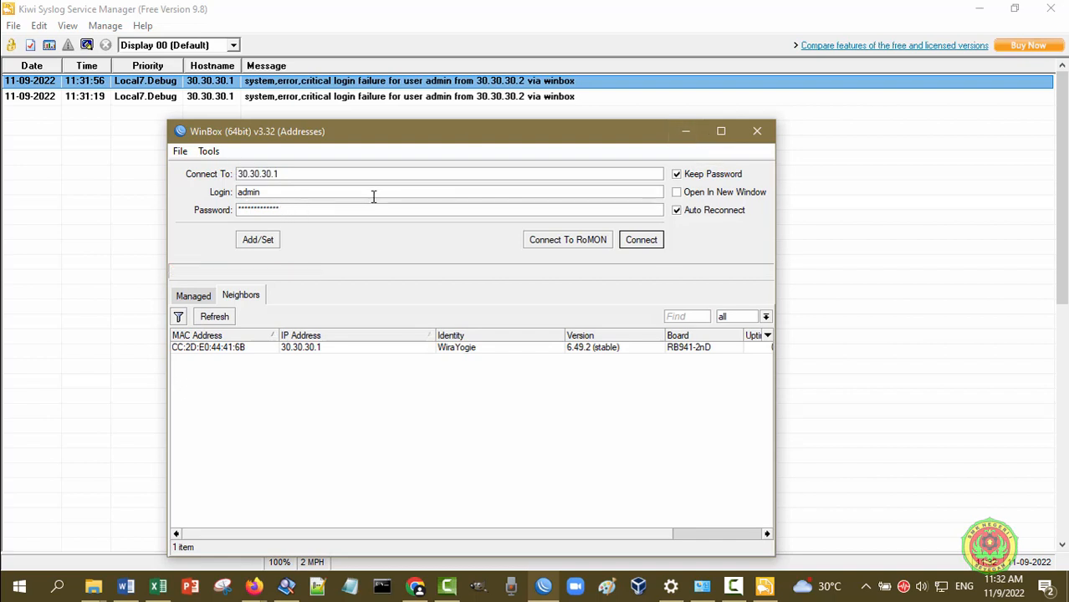
{"action": "left_click", "coordinate": [299, 350]}
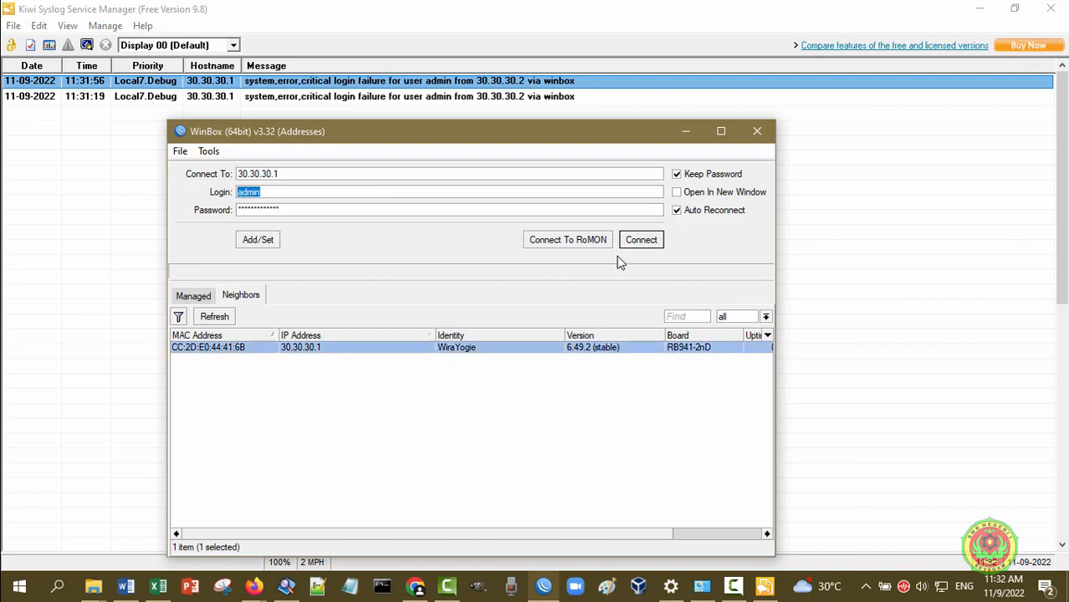
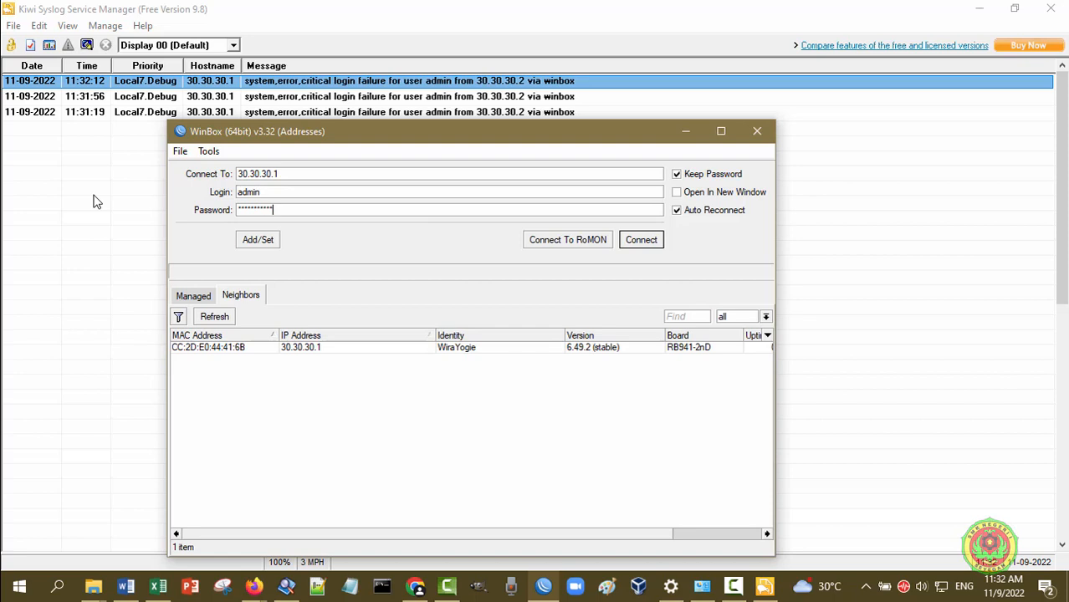
Log in to neighbour router 30.30.30.1 as admin and shift WinBox down to reveal the log
{"action": "left_click", "coordinate": [292, 350]}
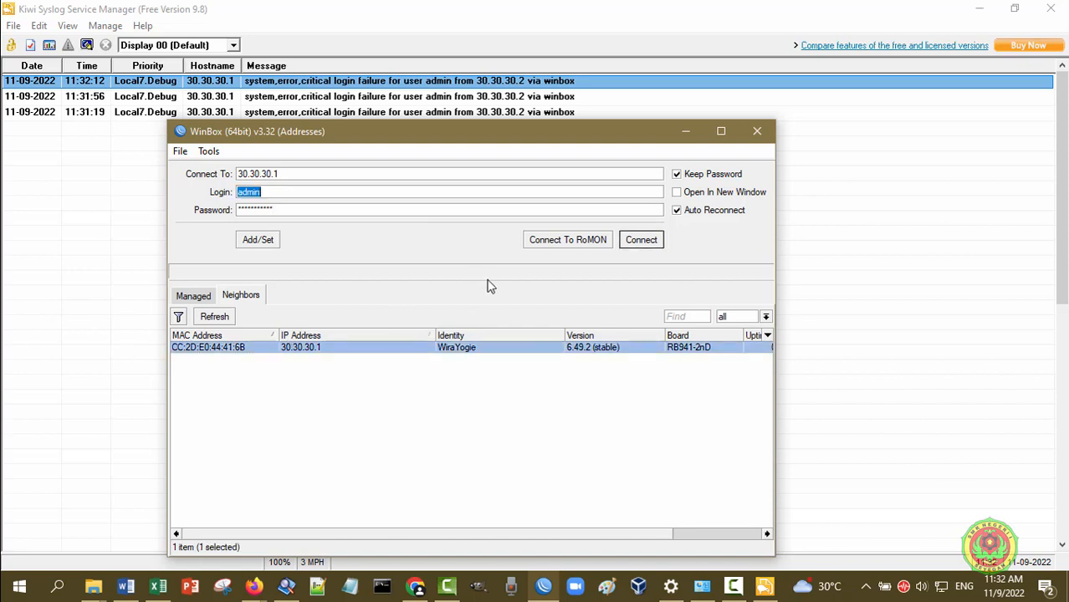
{"action": "left_click", "coordinate": [649, 242]}
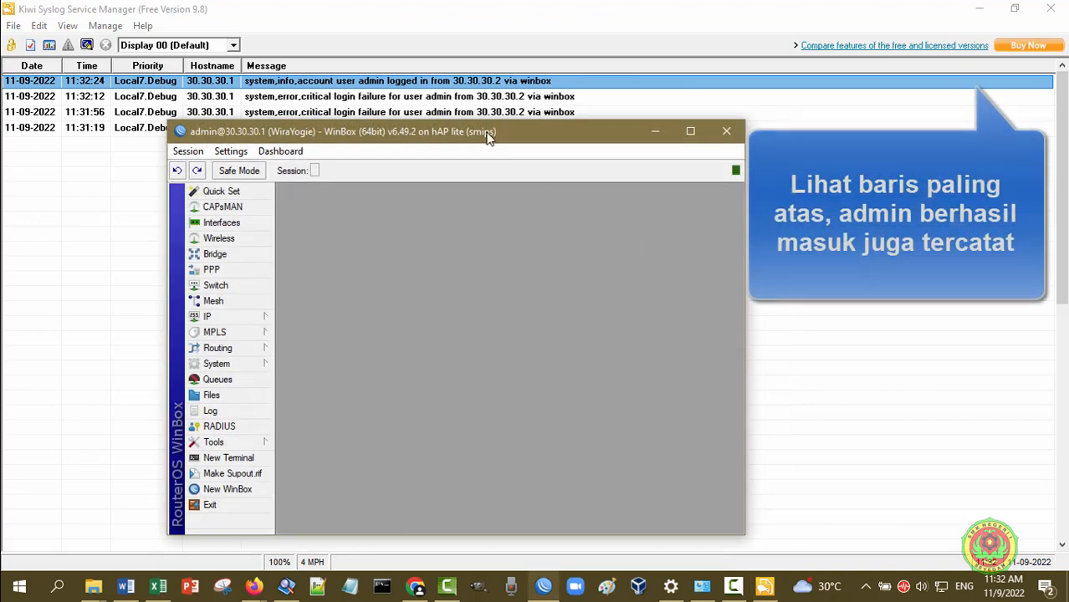
{"action": "left_click_drag", "start_coordinate": [488, 134], "coordinate": [505, 160]}
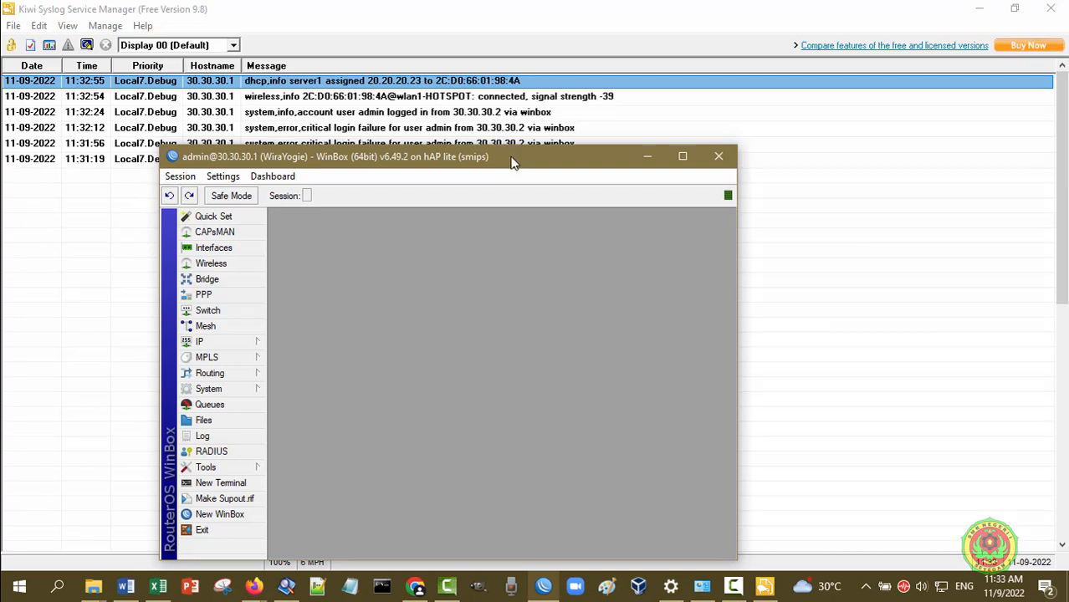
Review the 20.20.20.23 DHCP lease, then close the DHCP Server leases window
{"action": "left_click_drag", "start_coordinate": [513, 163], "coordinate": [743, 232]}
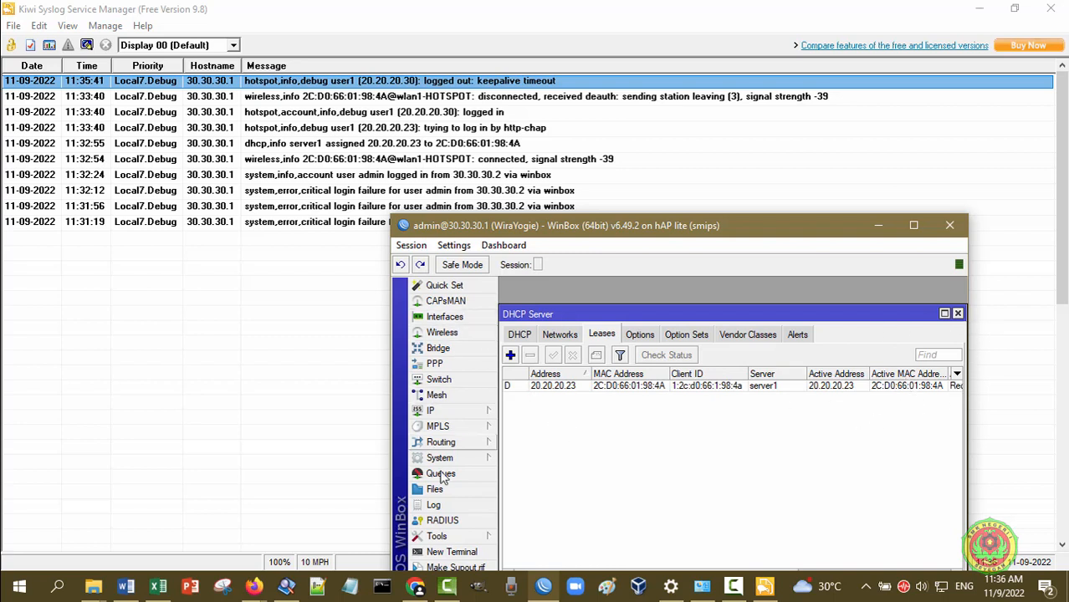
{"action": "left_click", "coordinate": [957, 314]}
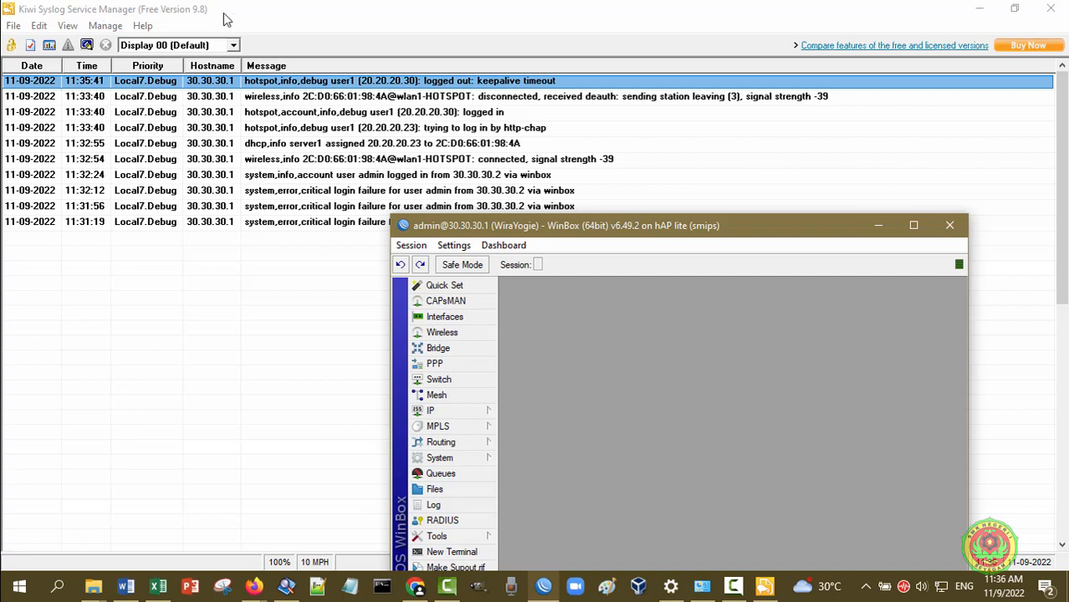
Bring the Kiwi Syslog message list forward and read the newest entries
{"action": "left_click", "coordinate": [346, 15]}
{"action": "left_click", "coordinate": [299, 111]}
{"action": "left_click", "coordinate": [304, 96]}
{"action": "left_click", "coordinate": [308, 80]}
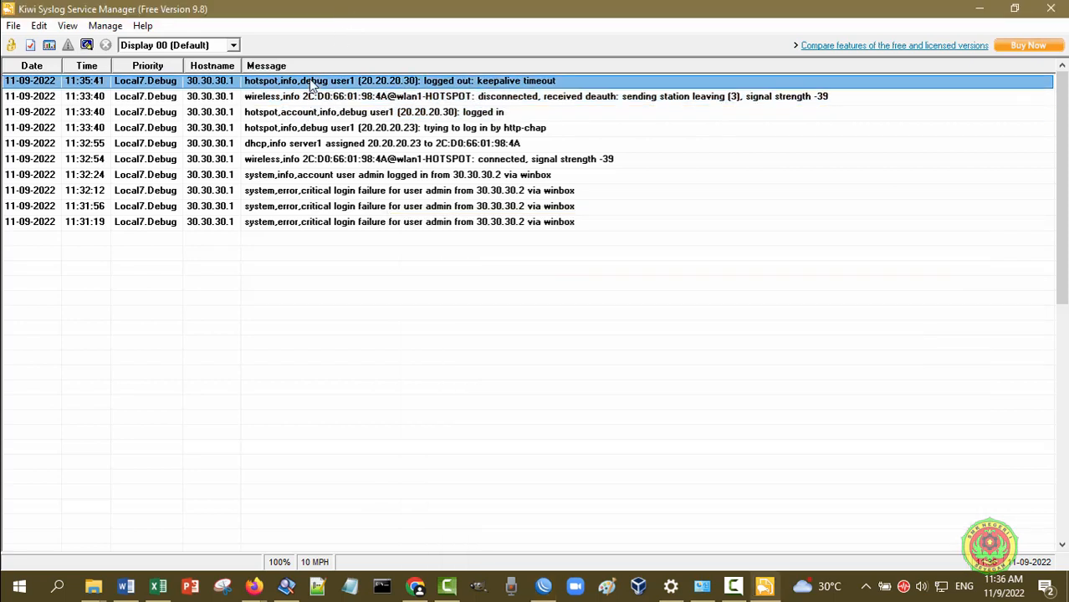
{"action": "left_click", "coordinate": [314, 98]}
Point out the DHCP assignment entry and the admin login-failure entries, including 11:32:12
{"action": "left_click", "coordinate": [311, 146]}
{"action": "left_click", "coordinate": [309, 192]}
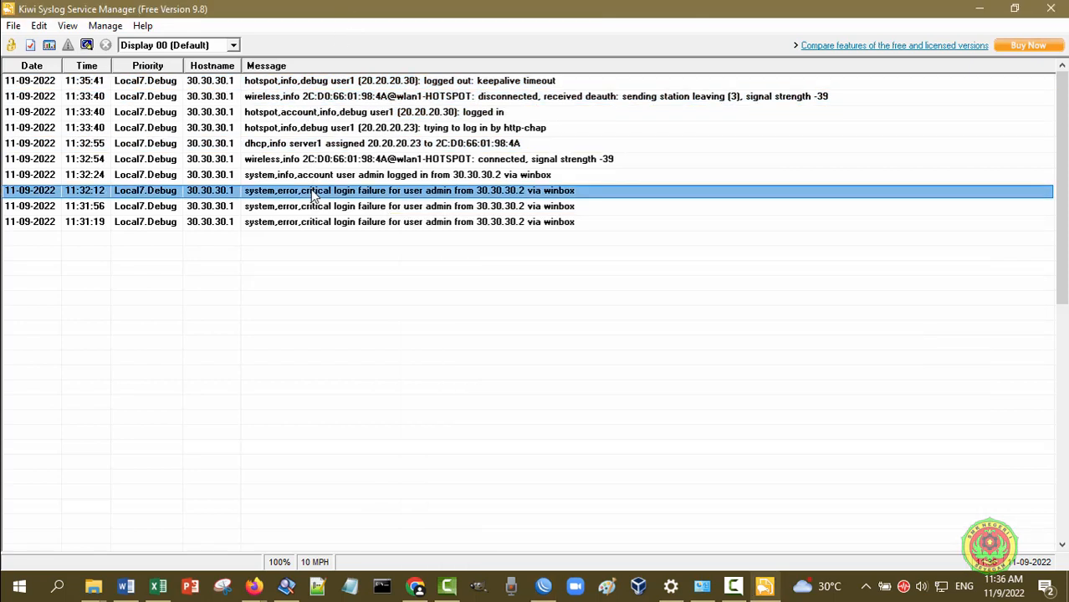
{"action": "left_click", "coordinate": [309, 222]}
{"action": "left_click", "coordinate": [314, 207]}
{"action": "left_click", "coordinate": [318, 192]}
Point out the successful admin login, wireless connect, hotspot login and wireless disconnect entries
{"action": "left_click", "coordinate": [322, 176]}
{"action": "left_click", "coordinate": [326, 160]}
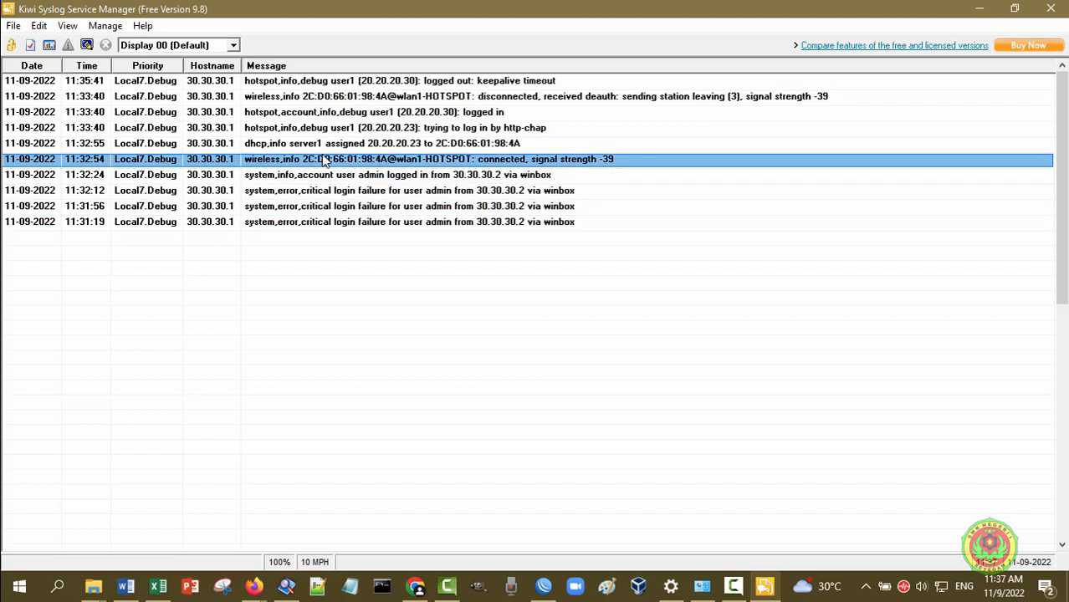
{"action": "left_click", "coordinate": [334, 115]}
{"action": "left_click", "coordinate": [343, 97]}
{"action": "left_click", "coordinate": [347, 82]}
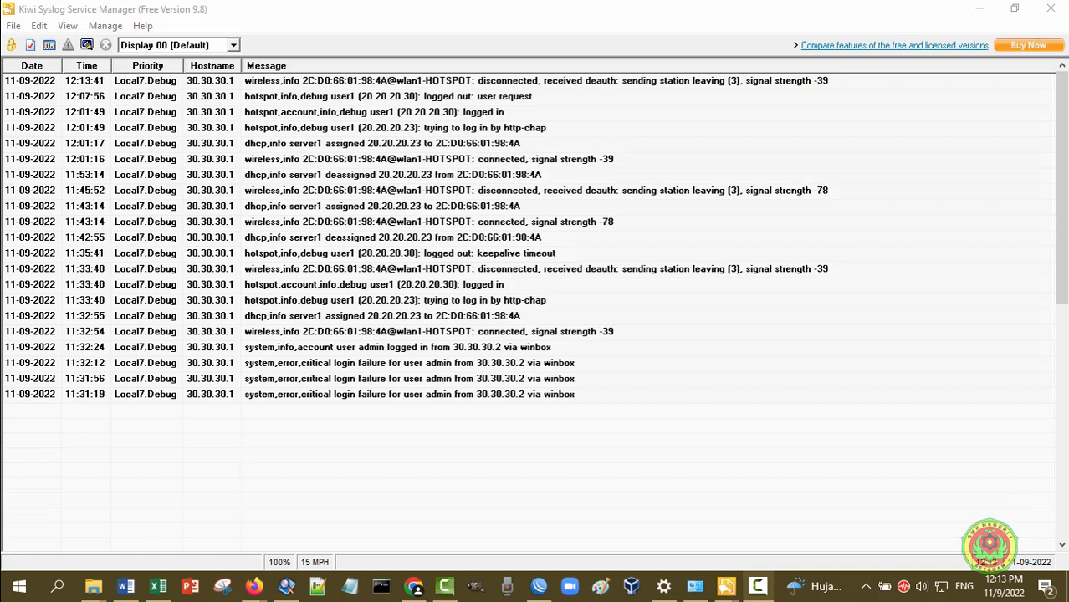
Look through the File and View menus, then open Kiwi Syslog Server Setup
{"action": "left_click", "coordinate": [588, 12]}
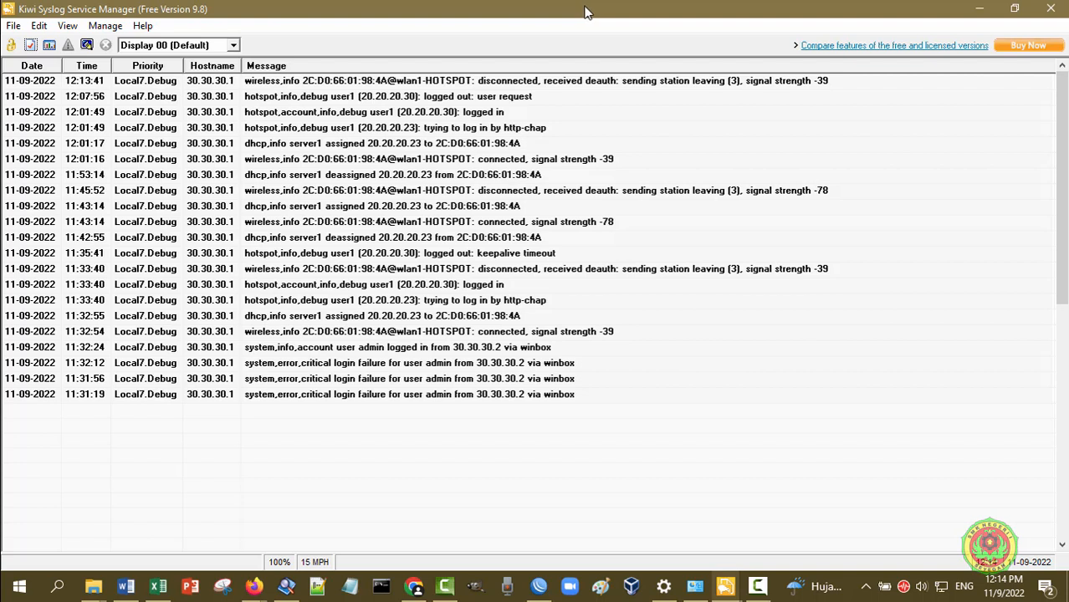
{"action": "left_click", "coordinate": [13, 26]}
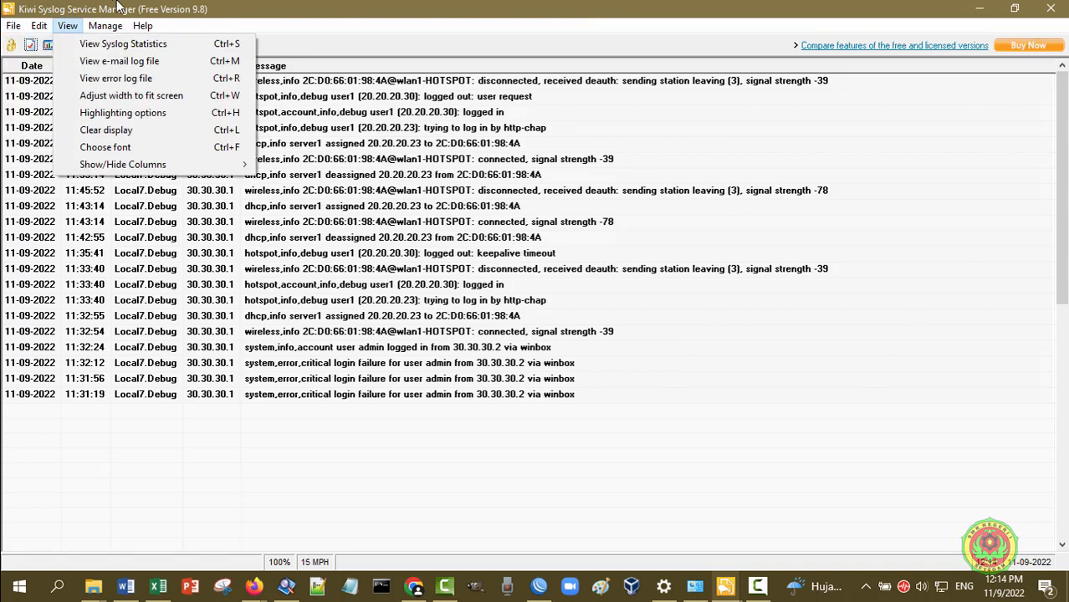
{"action": "left_click", "coordinate": [122, 9]}
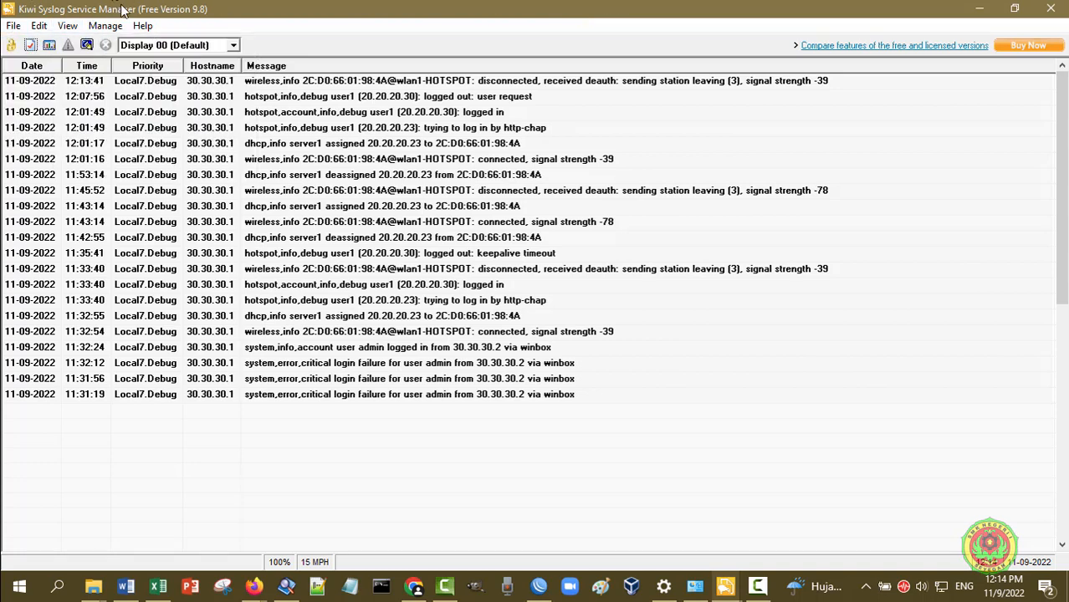
{"action": "left_click", "coordinate": [32, 47]}
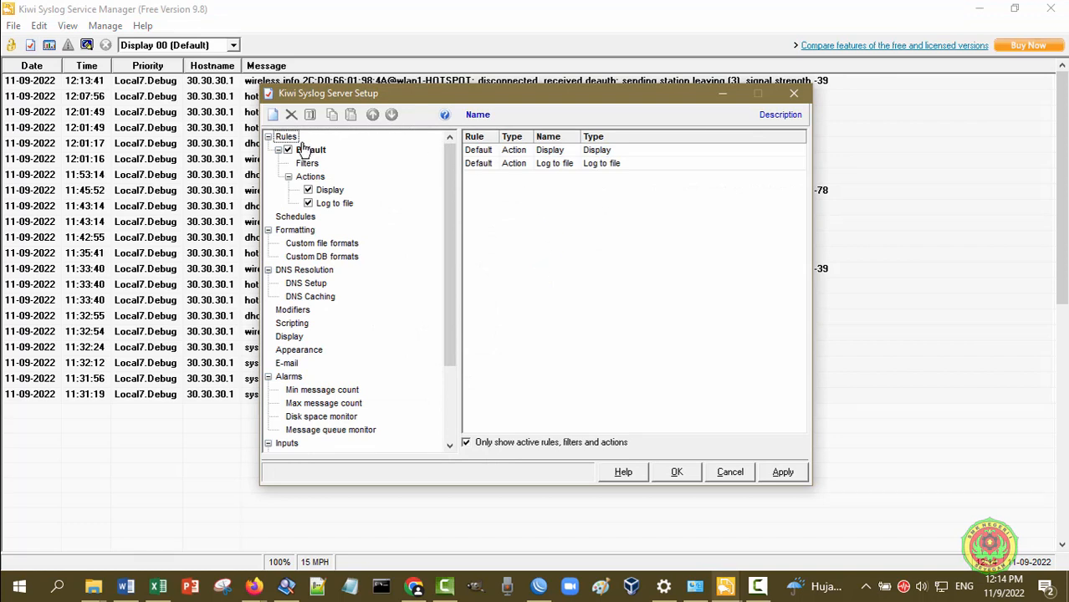
Open the Default rule's Log to file action and select its SyslogCatchAll-2022-11-09.txt example path
{"action": "left_click", "coordinate": [314, 167]}
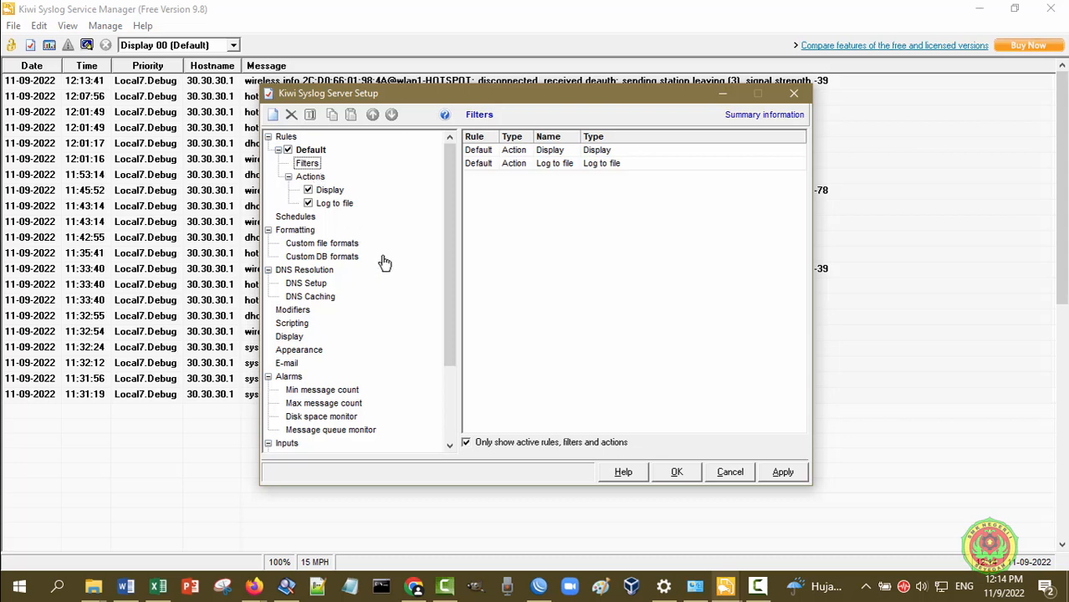
{"action": "left_click", "coordinate": [330, 206]}
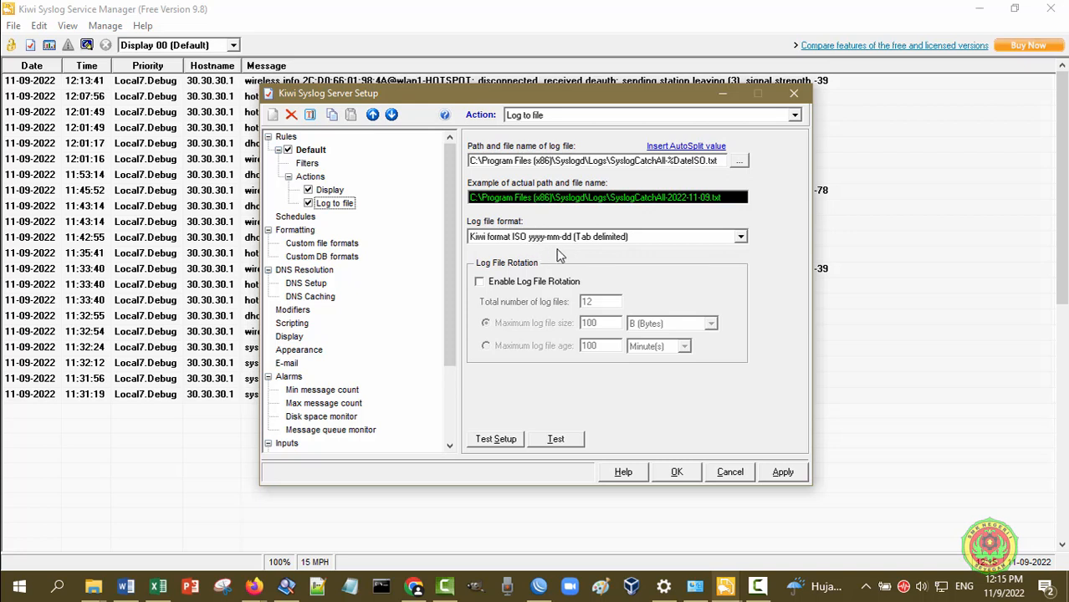
{"action": "left_click", "coordinate": [734, 200]}
{"action": "left_click_drag", "start_coordinate": [733, 201], "coordinate": [470, 198]}
{"action": "key", "text": "ctrl+c"}
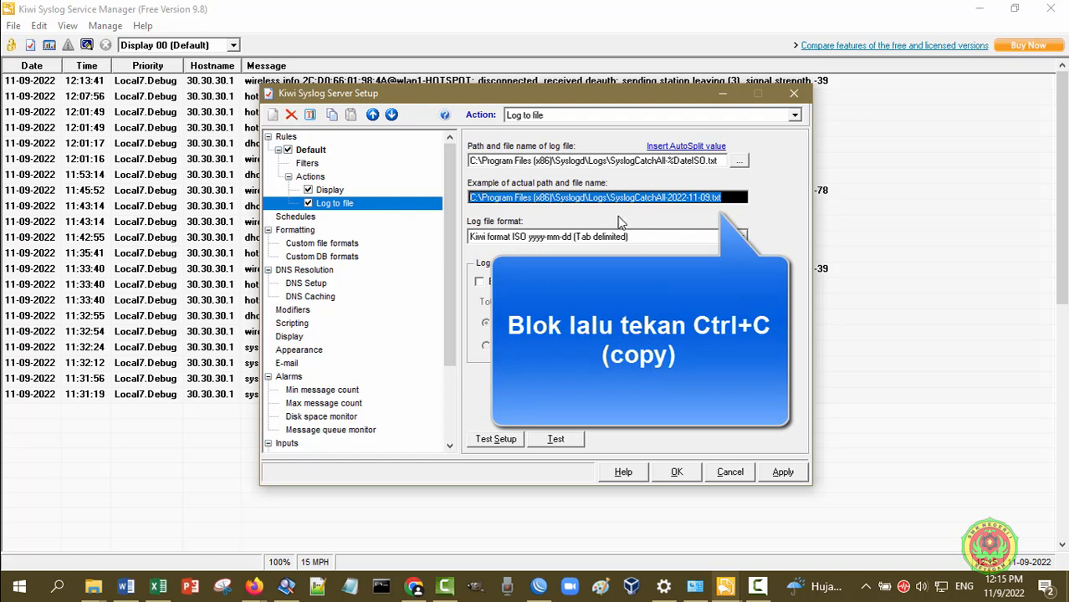
Paste the log path into Windows Search and open SyslogCatchAll-2022-11-09.txt in Notepad
{"action": "left_click", "coordinate": [57, 588]}
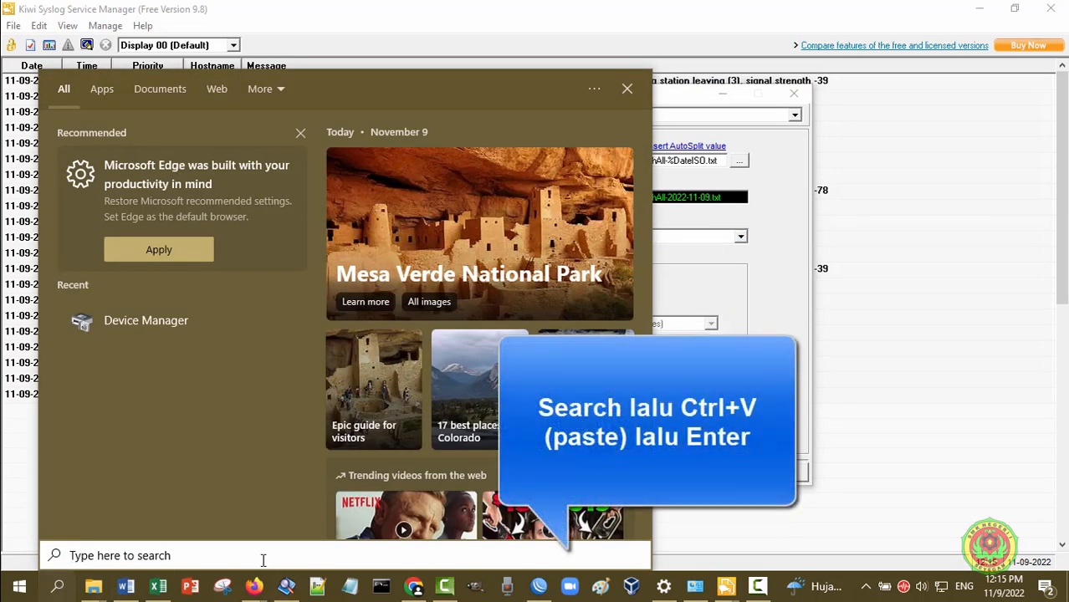
{"action": "key", "text": "ctrl+v"}
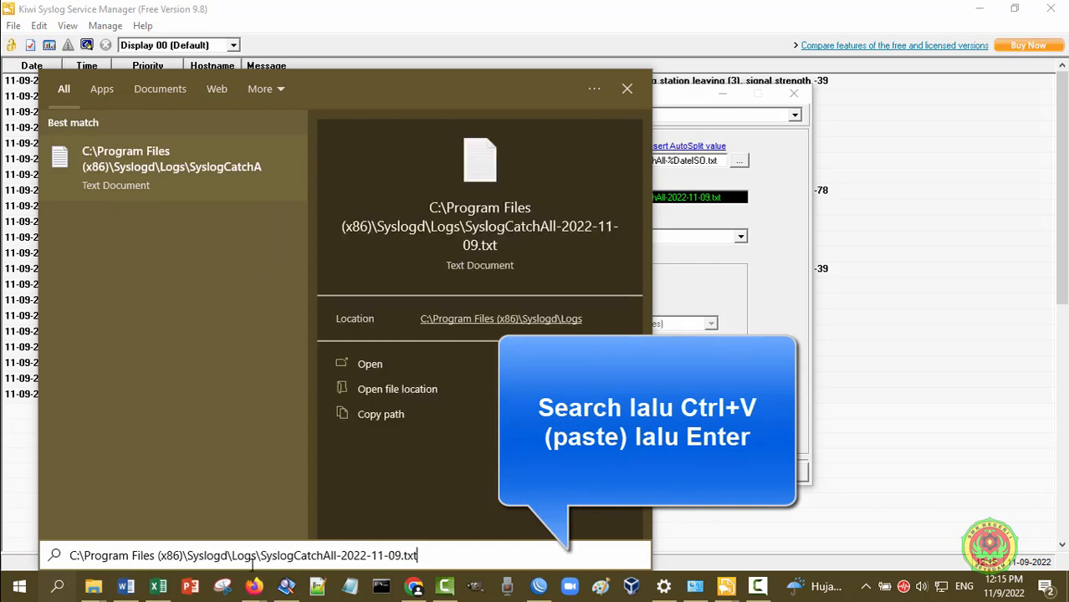
{"action": "key", "text": "Return"}
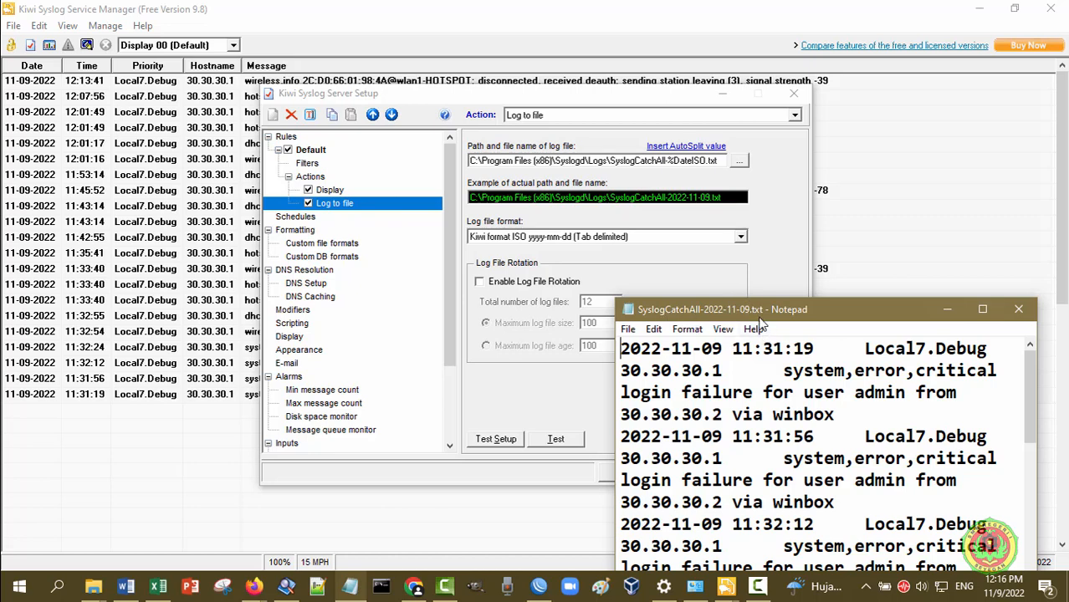
Restore Notepad to a smaller window and close Kiwi Server Setup with OK, keeping its settings
{"action": "left_click", "coordinate": [983, 310]}
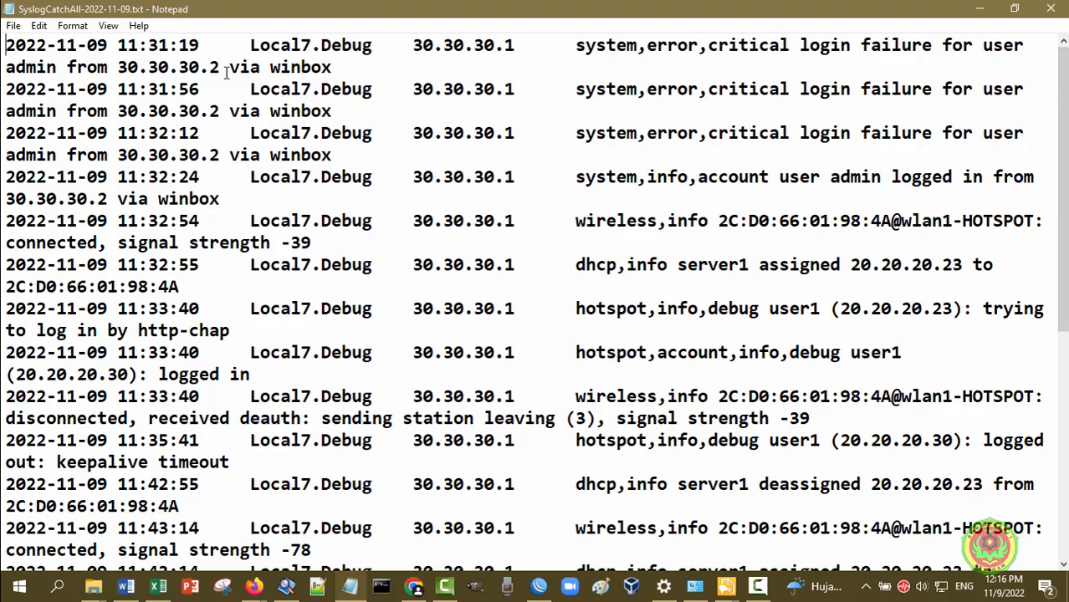
{"action": "left_click", "coordinate": [1059, 464]}
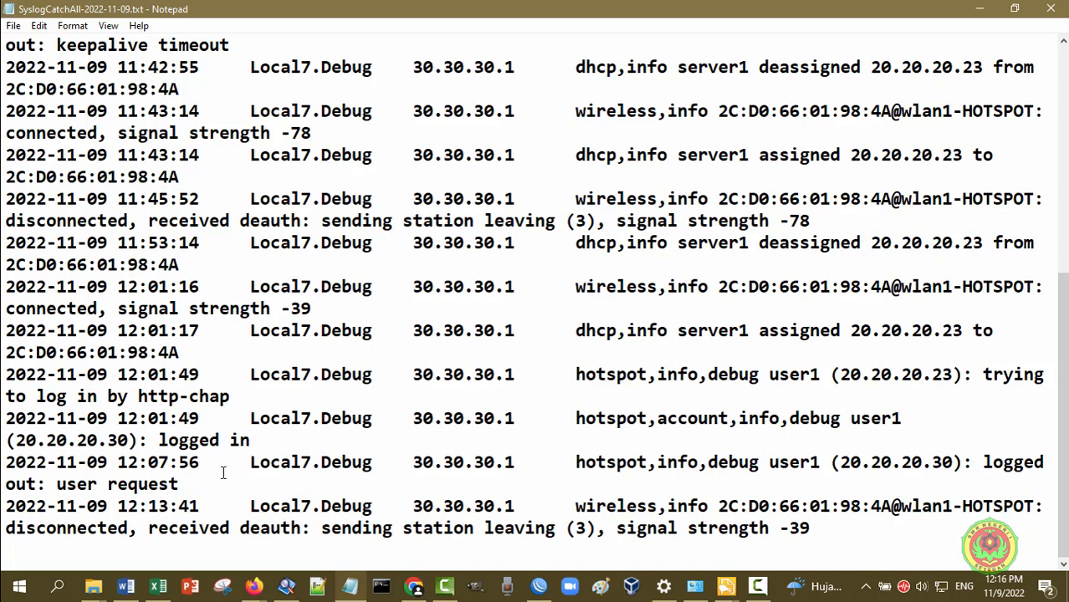
{"action": "left_click", "coordinate": [1015, 15]}
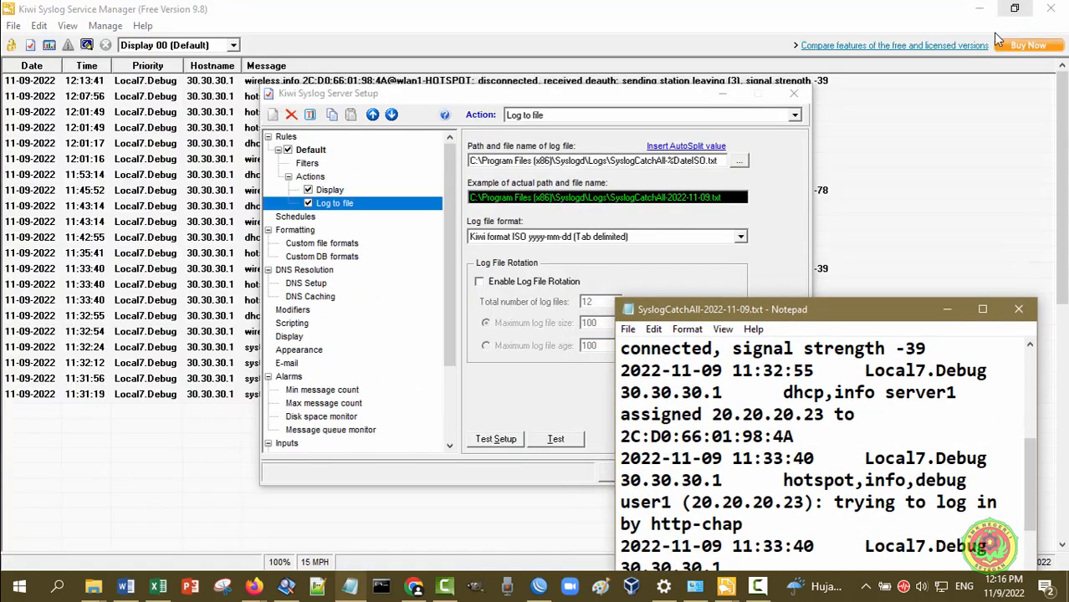
{"action": "left_click", "coordinate": [689, 100]}
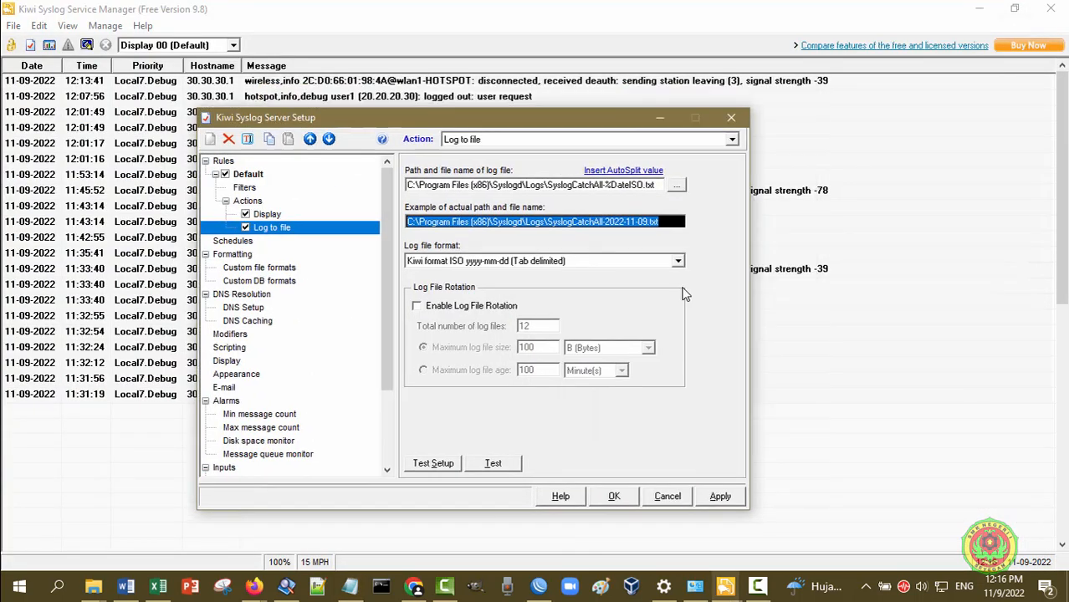
{"action": "left_click", "coordinate": [675, 502]}
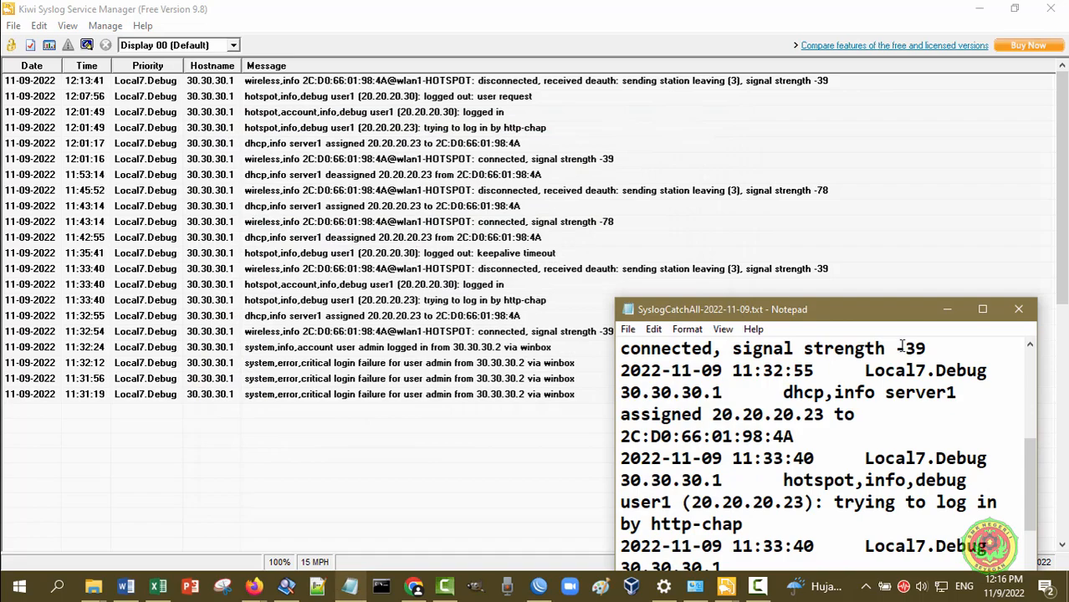
Maximize Notepad, read the log from its first login-failure entry, then minimize back to Kiwi
{"action": "left_click", "coordinate": [981, 308]}
{"action": "scroll", "coordinate": [876, 372], "scroll_direction": "up", "scroll_amount": 5}
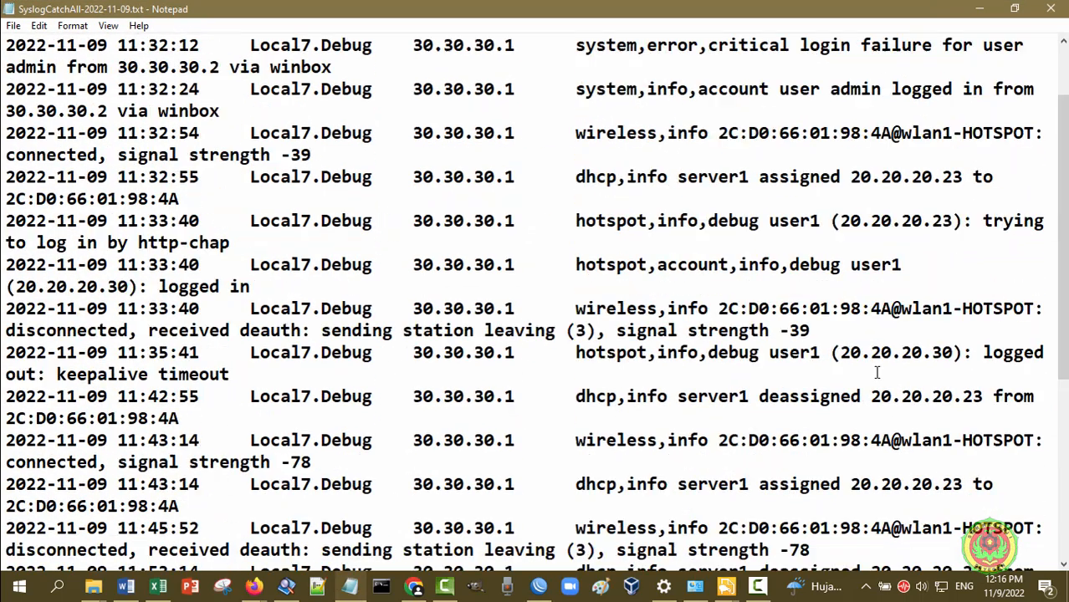
{"action": "scroll", "coordinate": [876, 372], "scroll_direction": "up", "scroll_amount": 2}
{"action": "scroll", "coordinate": [1062, 287], "scroll_direction": "down", "scroll_amount": 7}
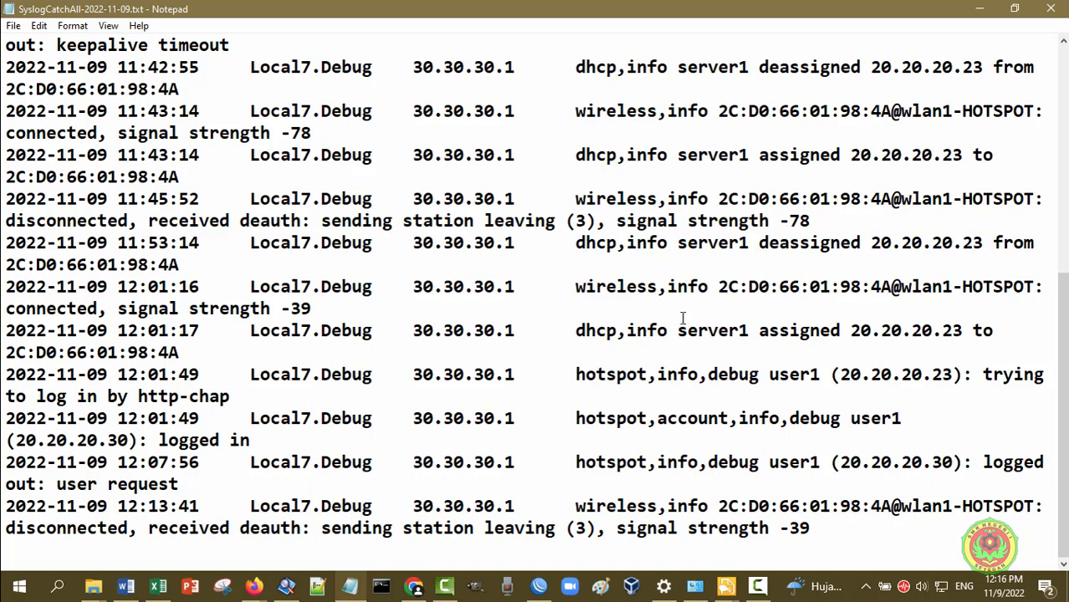
{"action": "scroll", "coordinate": [638, 343], "scroll_direction": "up", "scroll_amount": 6}
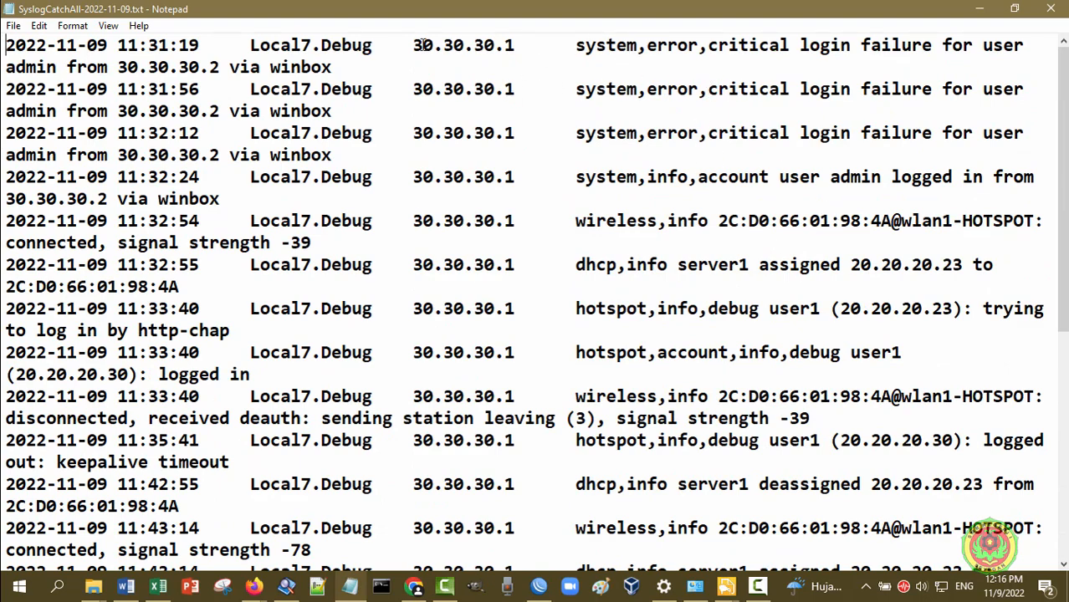
{"action": "left_click_drag", "start_coordinate": [333, 68], "coordinate": [4, 54]}
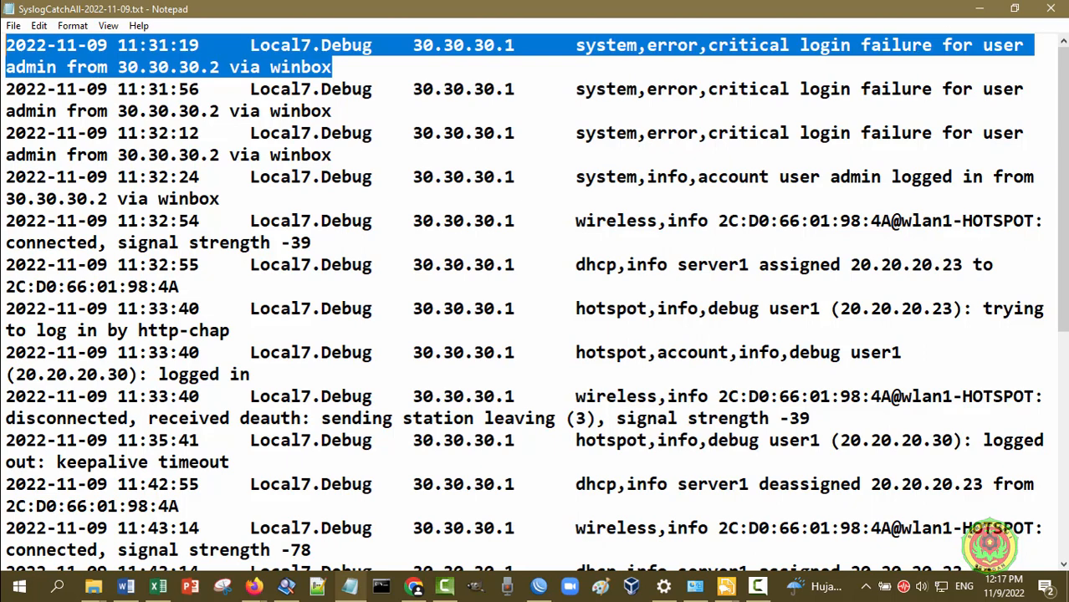
{"action": "left_click", "coordinate": [1028, 65]}
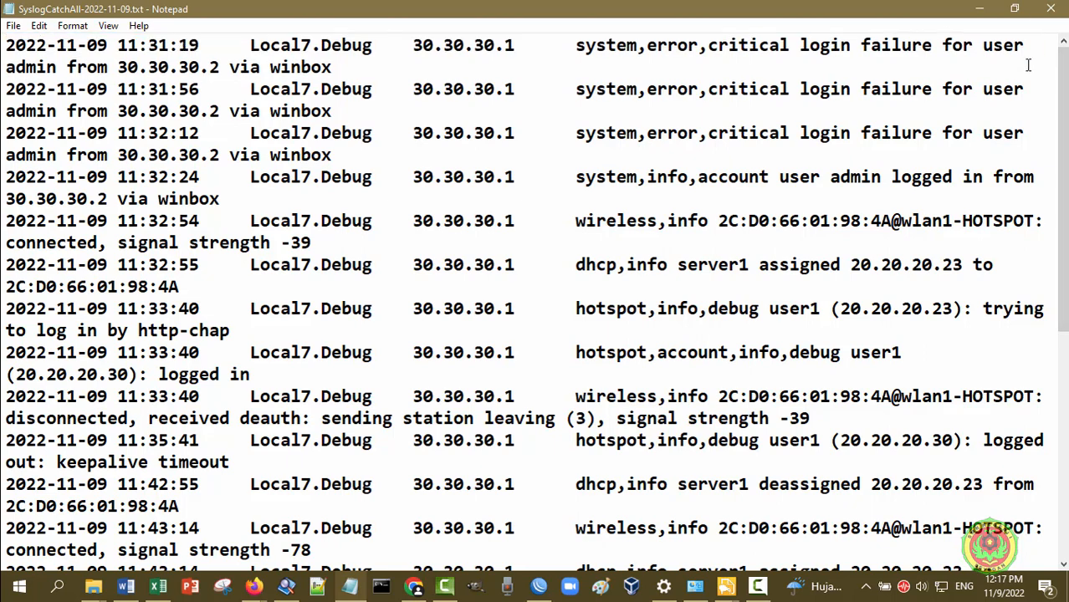
{"action": "left_click", "coordinate": [1051, 8]}
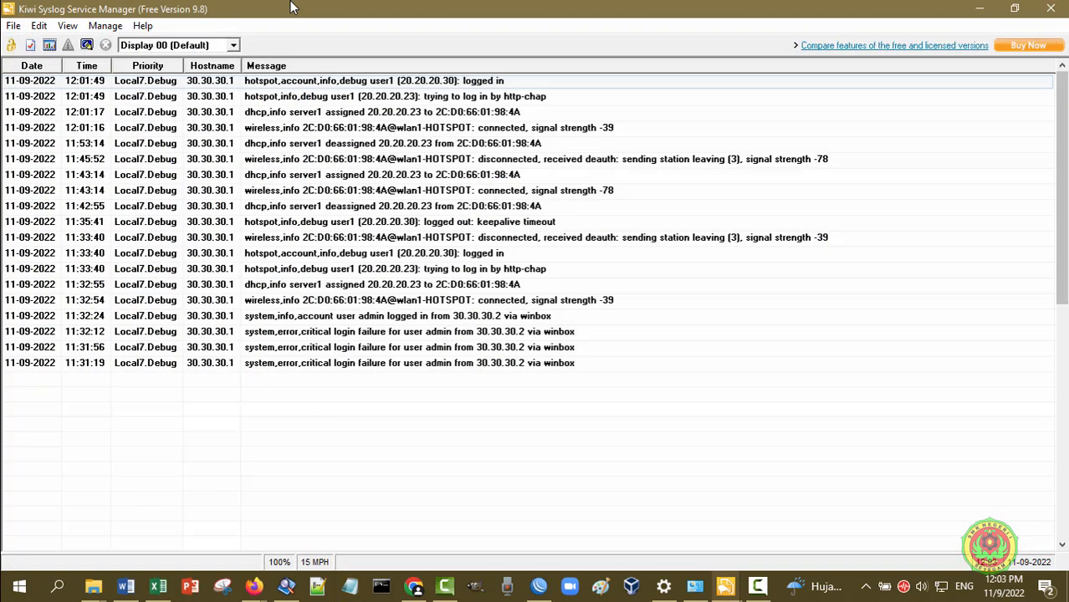
Open Syslog Statistics and view History (24hr), Severity, Top 20 Hosts, Counters and History (1hr)
{"action": "left_click", "coordinate": [49, 46]}
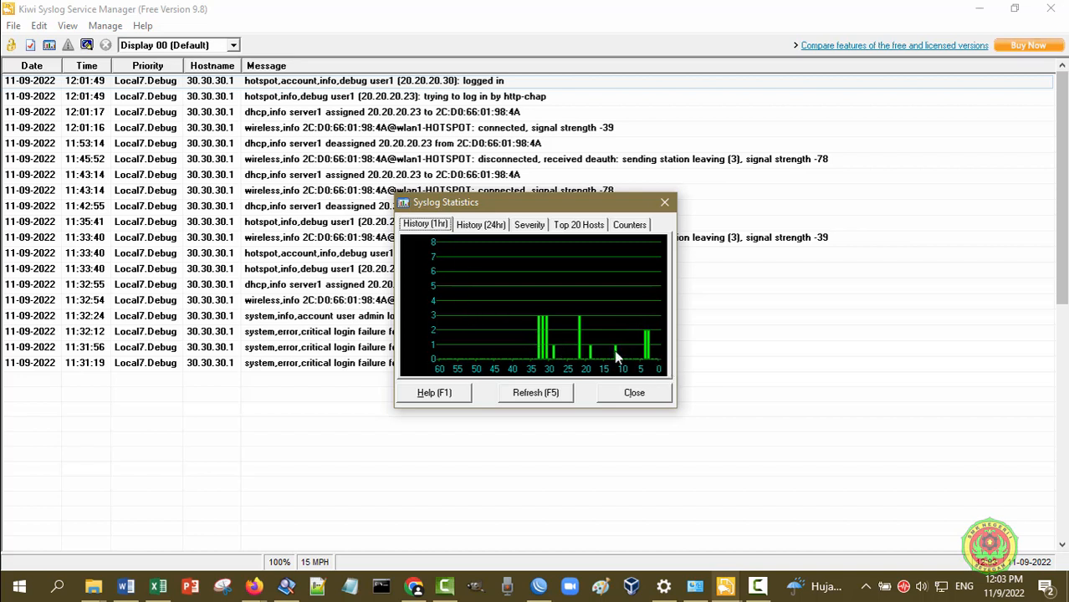
{"action": "left_click", "coordinate": [491, 227]}
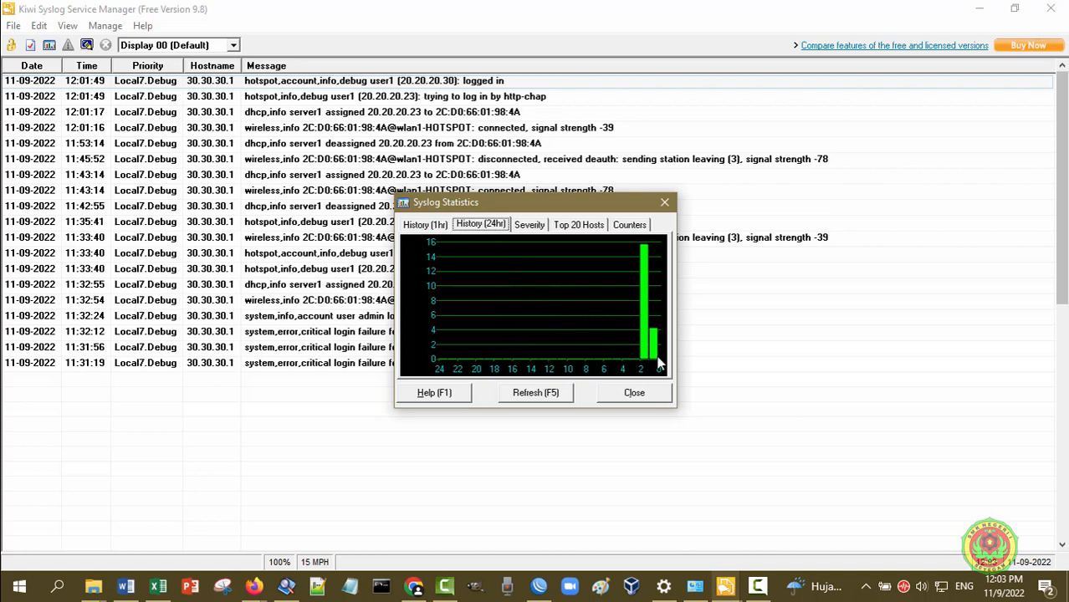
{"action": "left_click", "coordinate": [536, 225]}
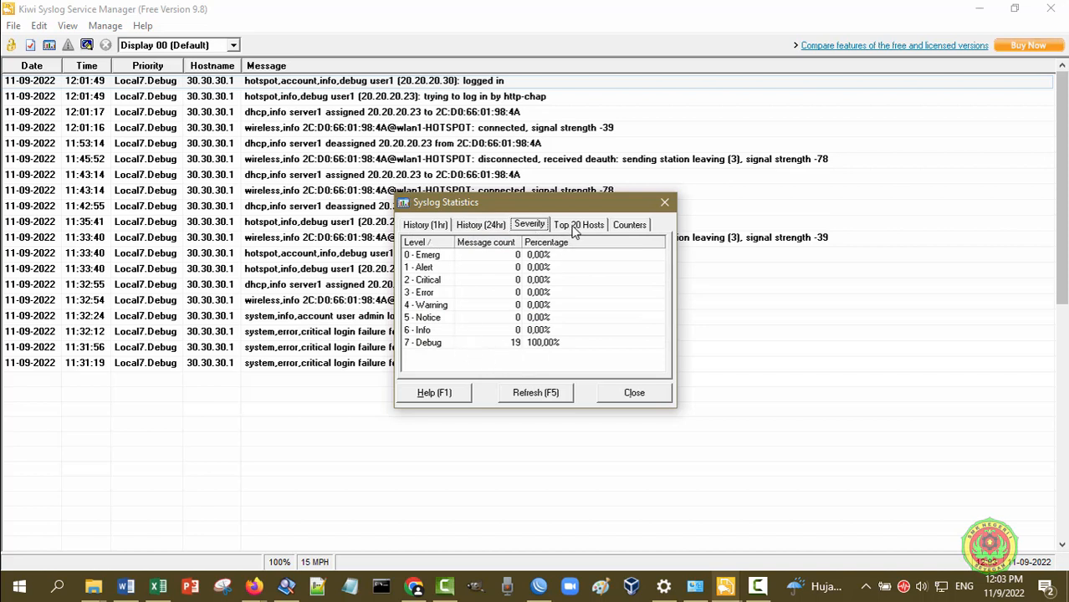
{"action": "left_click", "coordinate": [574, 228]}
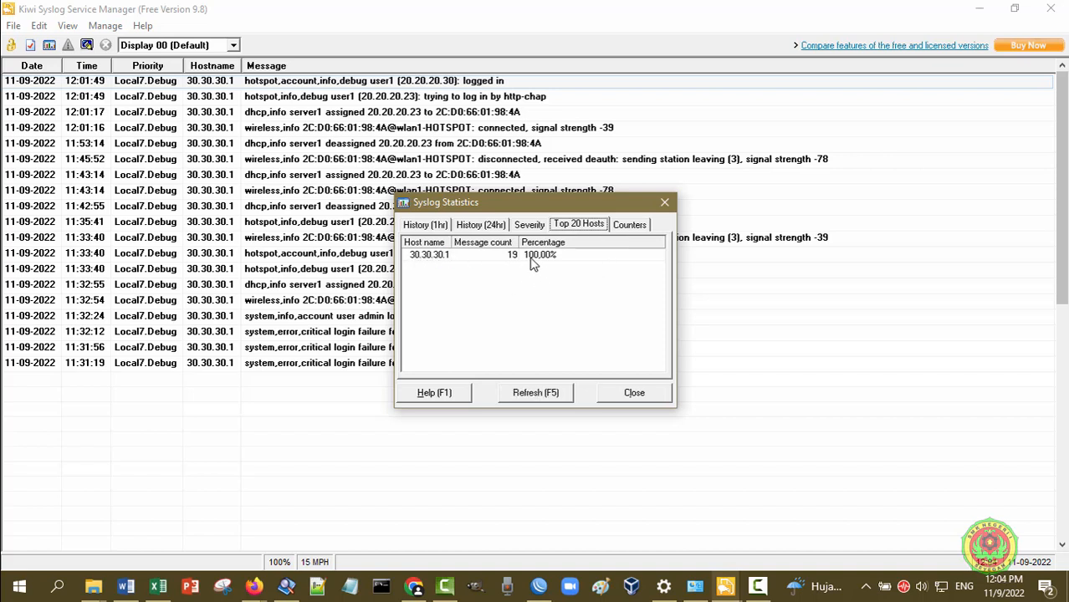
{"action": "left_click", "coordinate": [629, 225]}
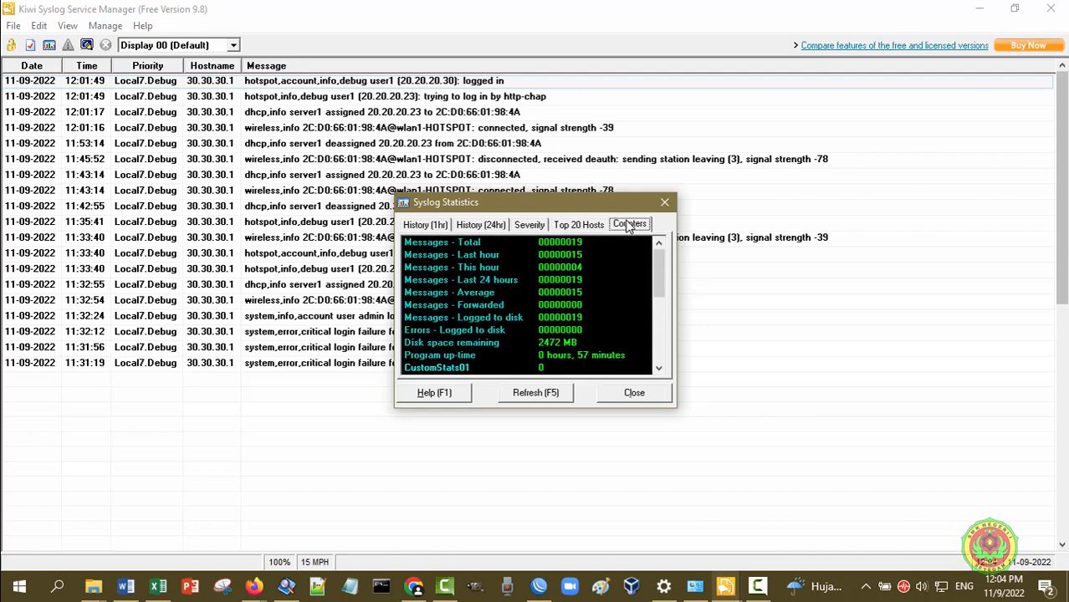
{"action": "mouse_move", "coordinate": [659, 266]}
{"action": "left_mouse_down"}
{"action": "mouse_move", "coordinate": [659, 359]}
{"action": "mouse_move", "coordinate": [665, 276]}
{"action": "left_mouse_up"}
{"action": "left_click", "coordinate": [425, 226]}
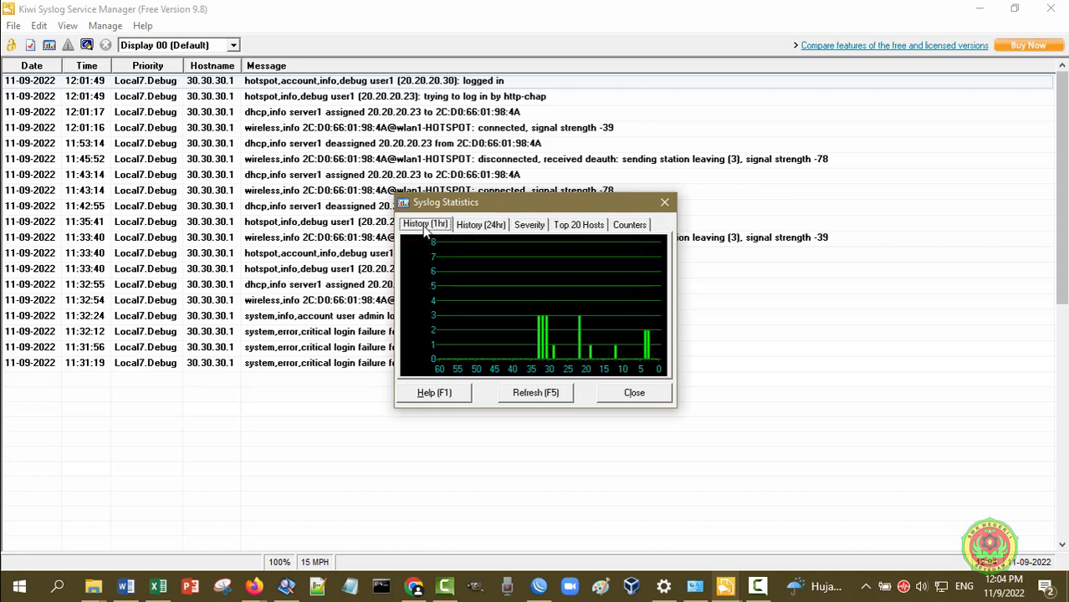
{"action": "left_click_drag", "start_coordinate": [573, 211], "coordinate": [486, 244]}
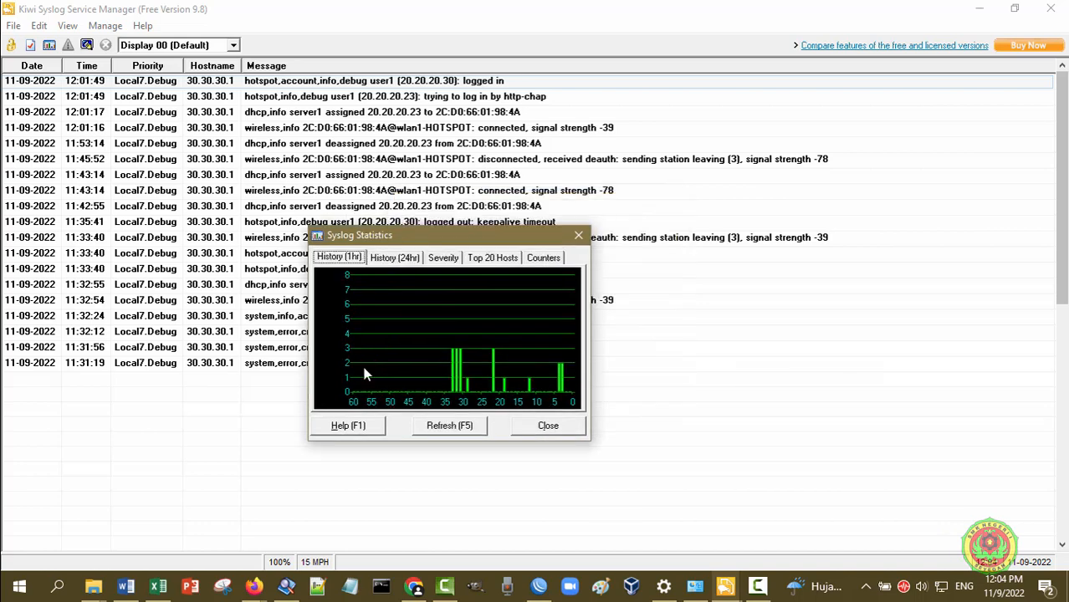
Open the 'View syslog statistics' Help topic and reposition the HTML Help window
{"action": "left_click", "coordinate": [347, 428]}
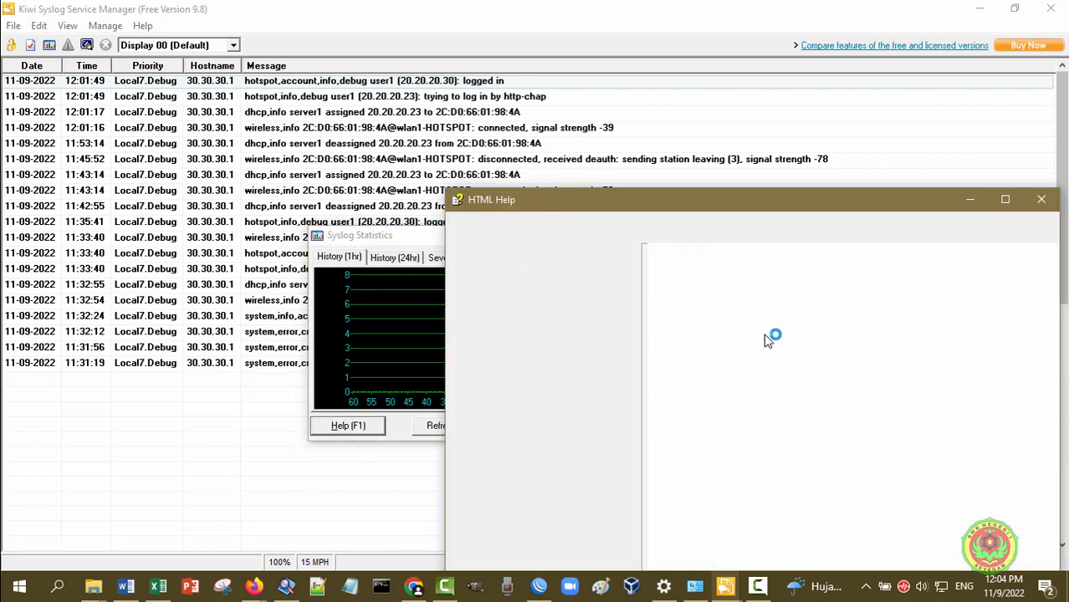
{"action": "left_click_drag", "start_coordinate": [833, 207], "coordinate": [799, 56]}
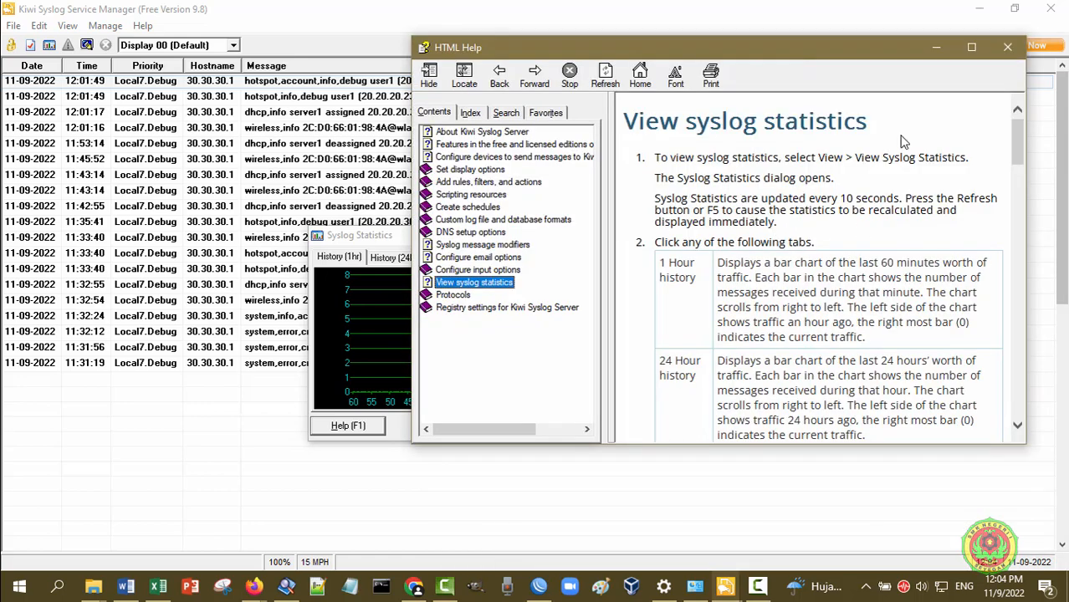
{"action": "left_click_drag", "start_coordinate": [1016, 144], "coordinate": [975, 403]}
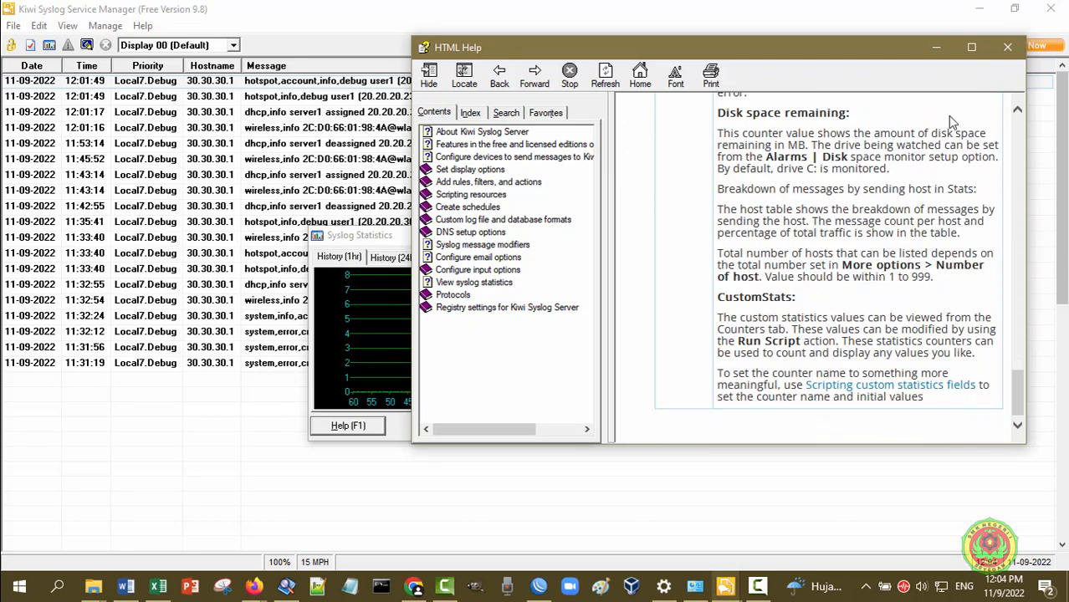